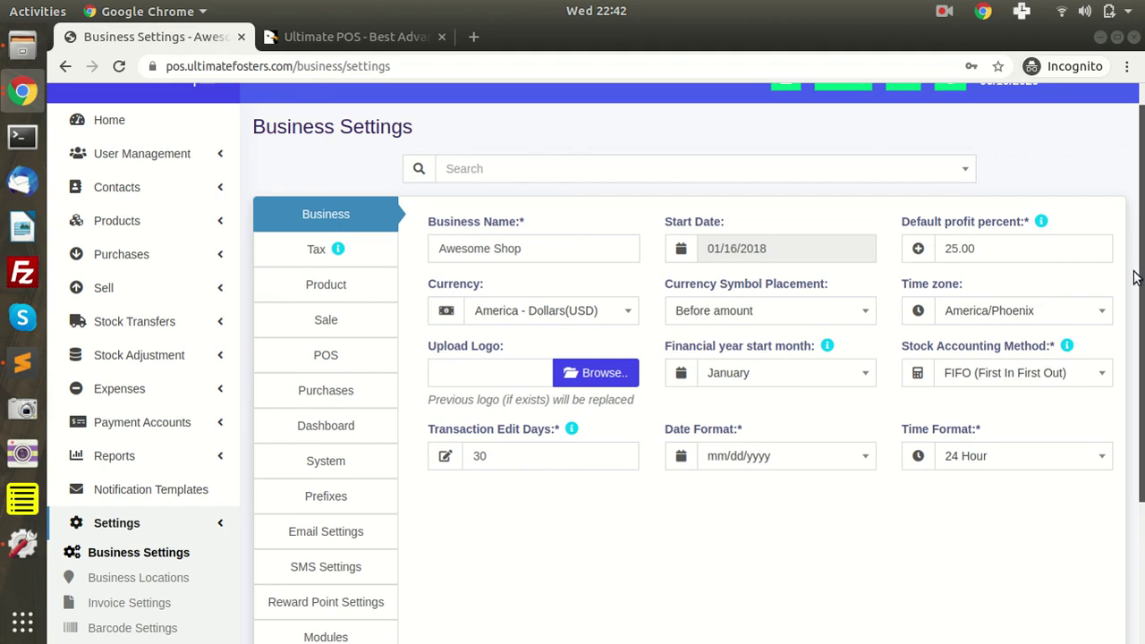
- Look through every Business Settings section from Tax to Custom Labels, ending back on the Business section
left_click(319, 250)
left_click(322, 284)
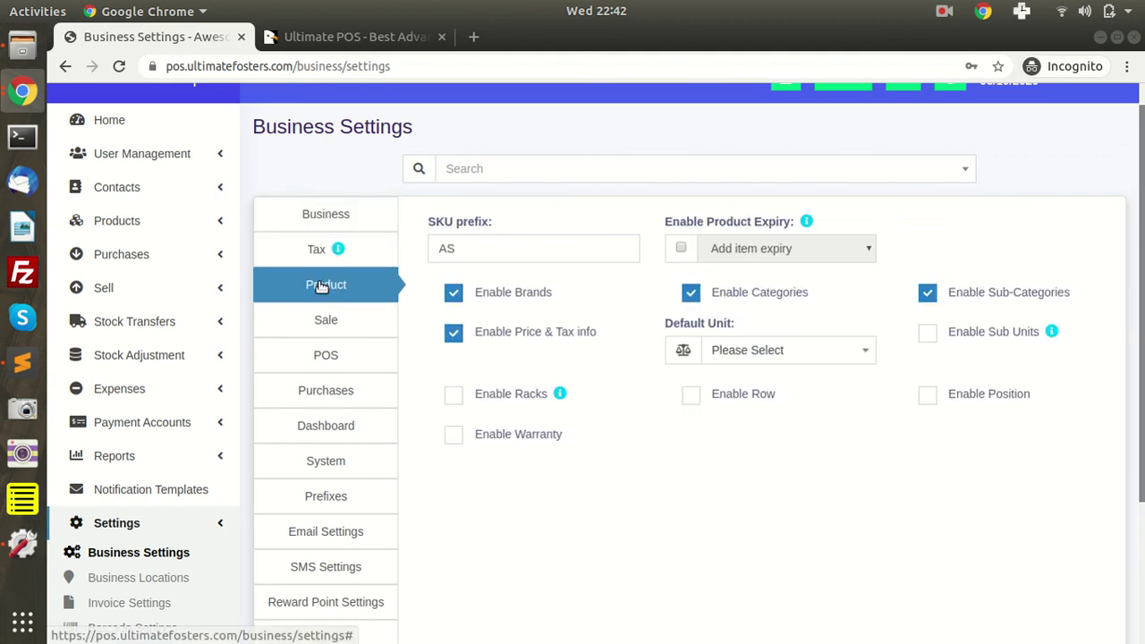
left_click(320, 327)
left_click(325, 358)
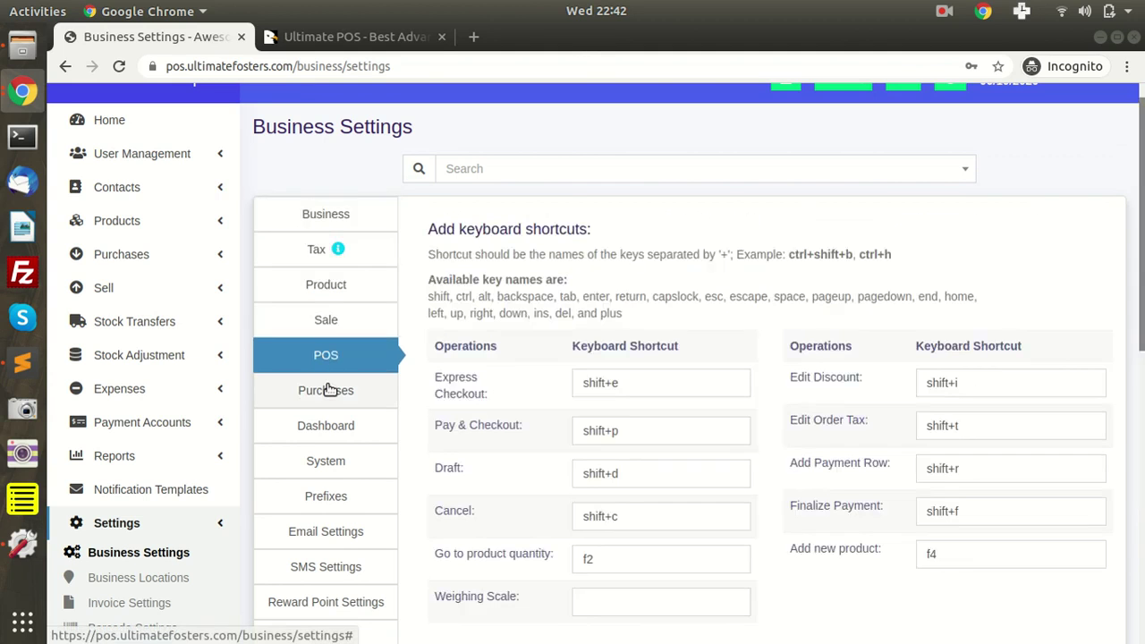
left_click(329, 390)
left_click(332, 425)
left_click(332, 465)
scroll(334, 470, "down", 1)
scroll(335, 470, "down", 2)
left_click(335, 369)
left_click(336, 401)
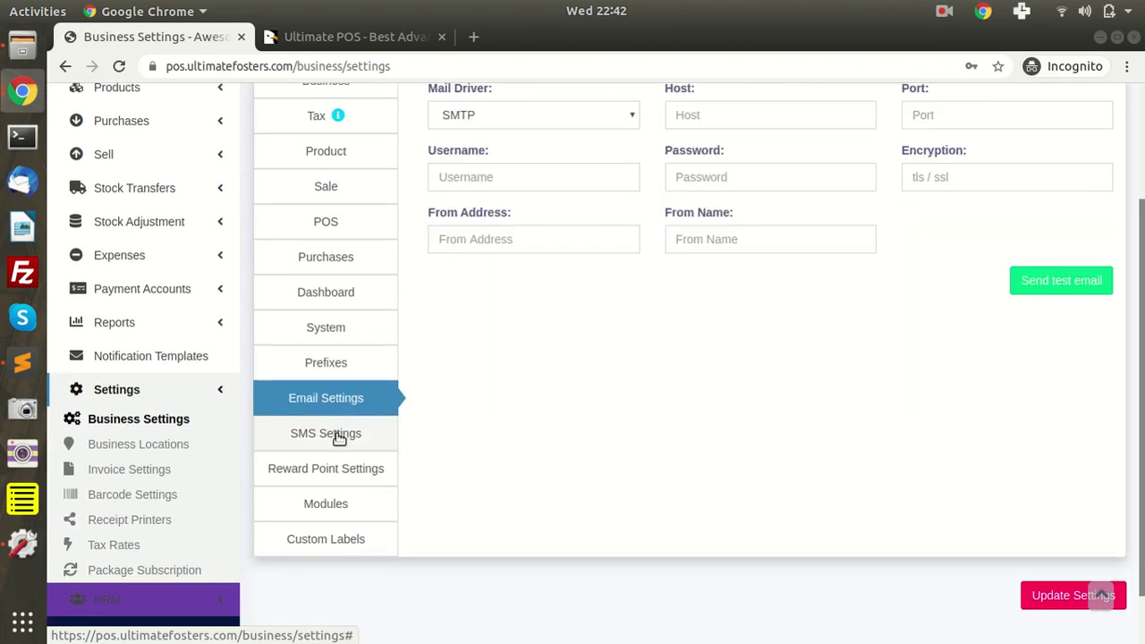
left_click(338, 436)
left_click(340, 468)
left_click(341, 503)
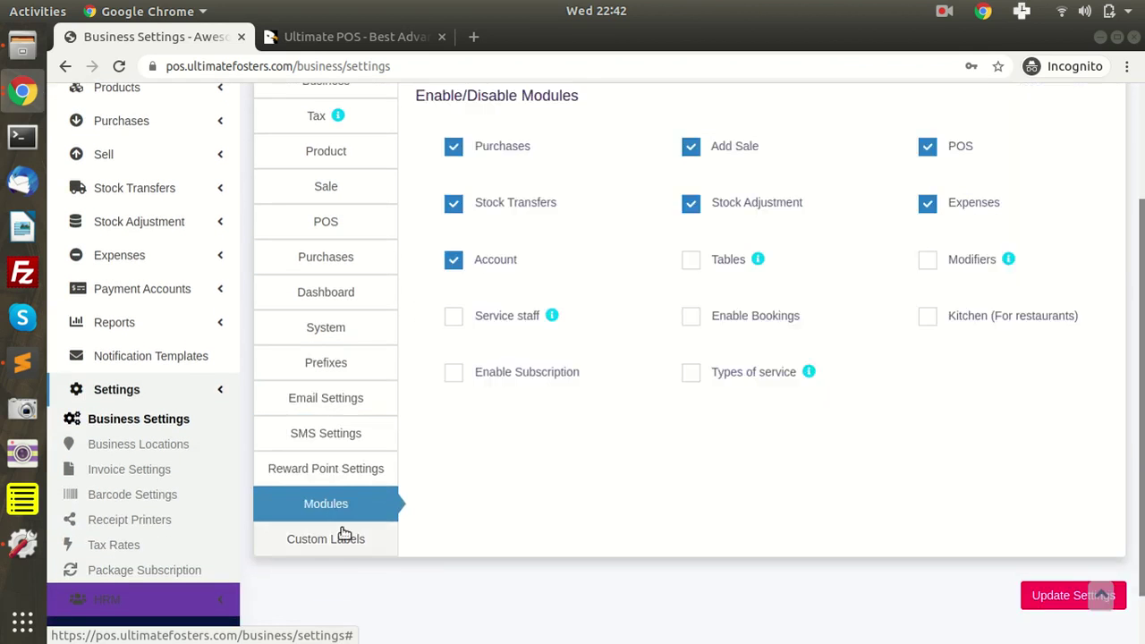
left_click(347, 535)
scroll(394, 448, "up", 3)
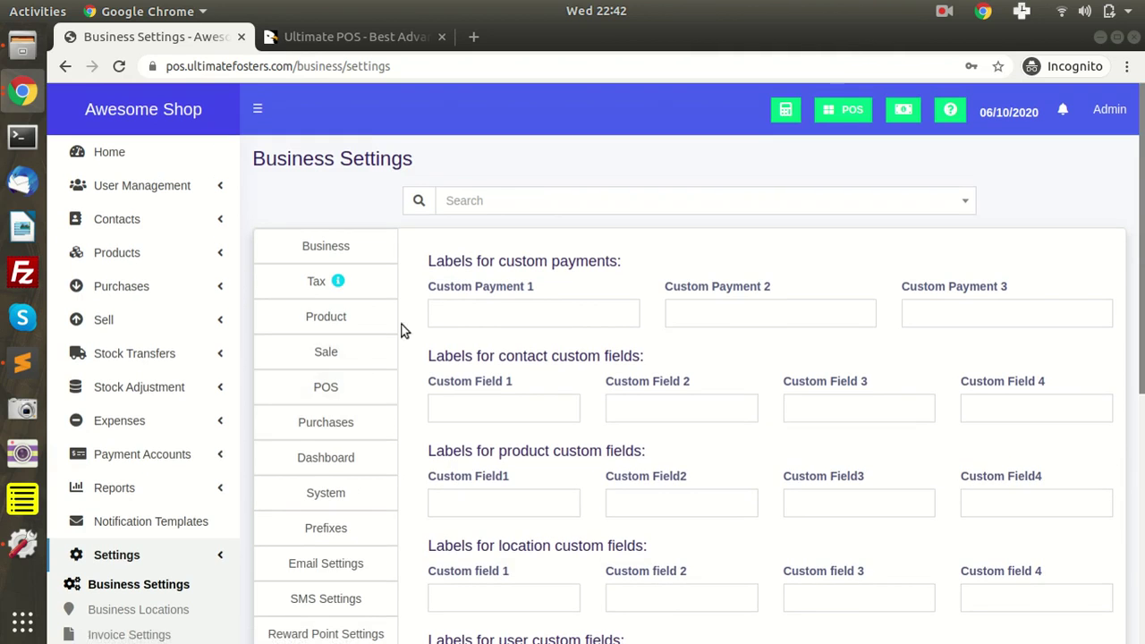
left_click(353, 255)
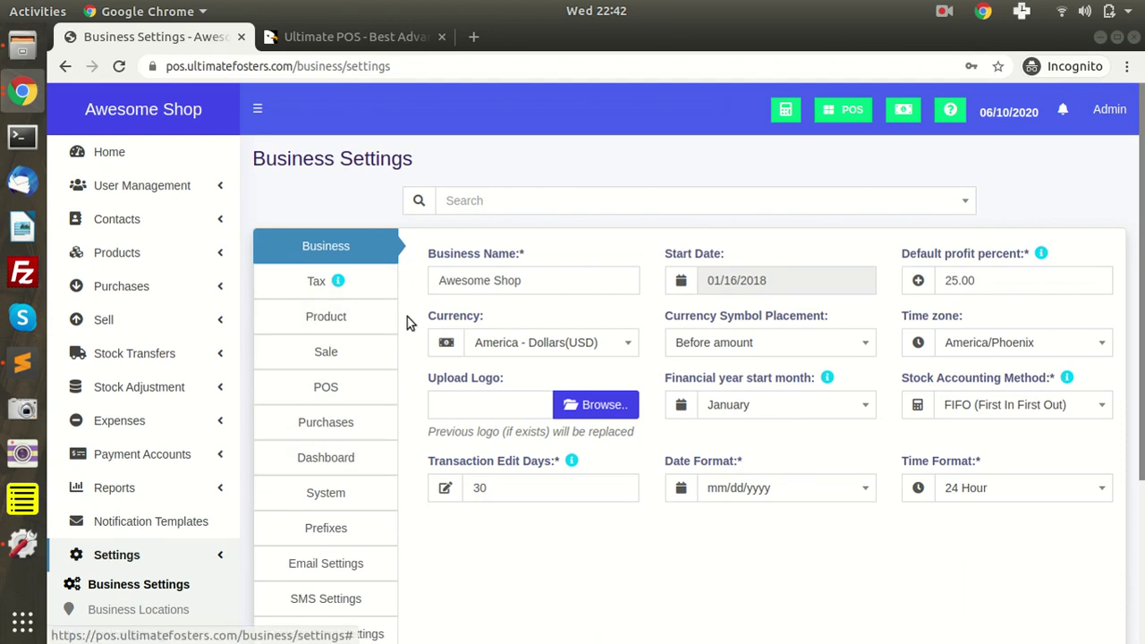
- Search the business settings for "comm" and "rew", and jump to the Enable Reward Point setting
left_click(478, 207)
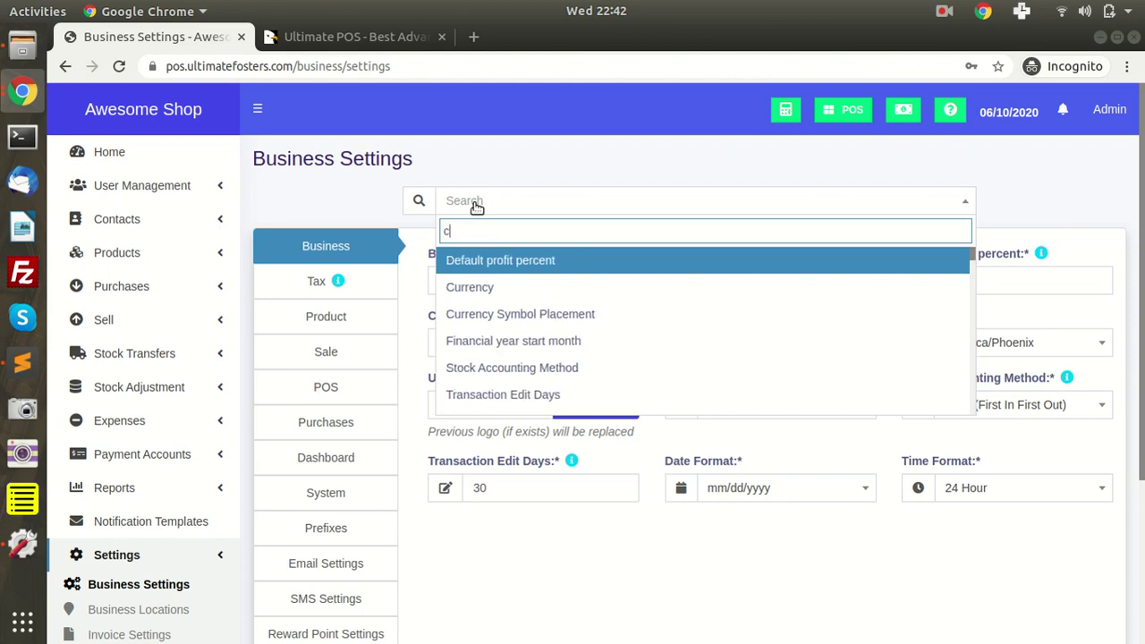
type("comm")
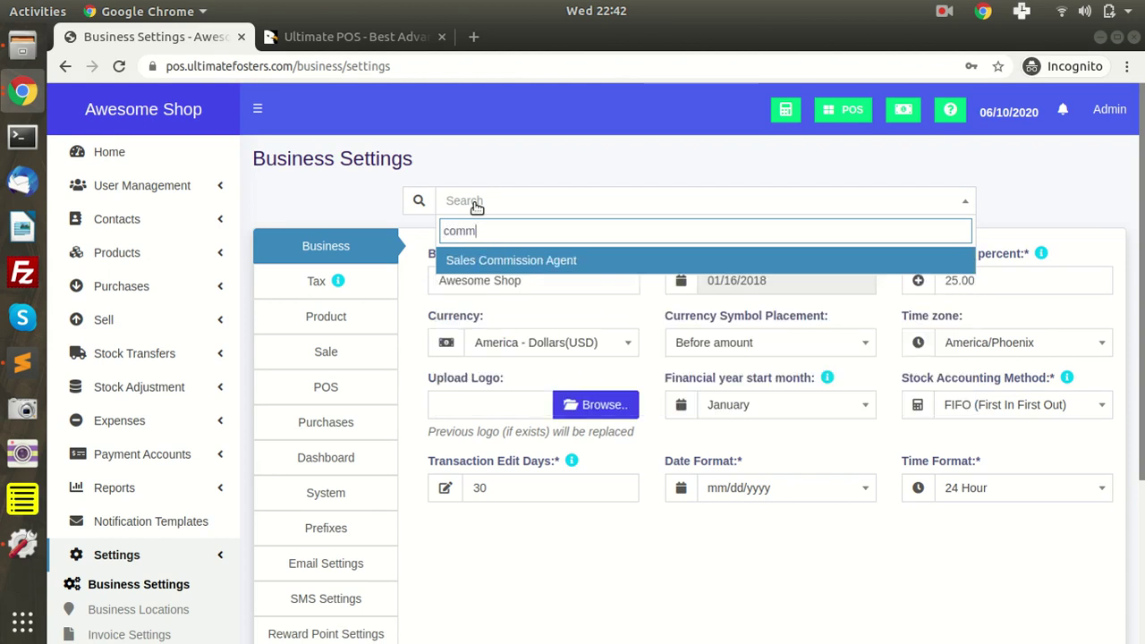
key("ctrl+a")
key("BackSpace")
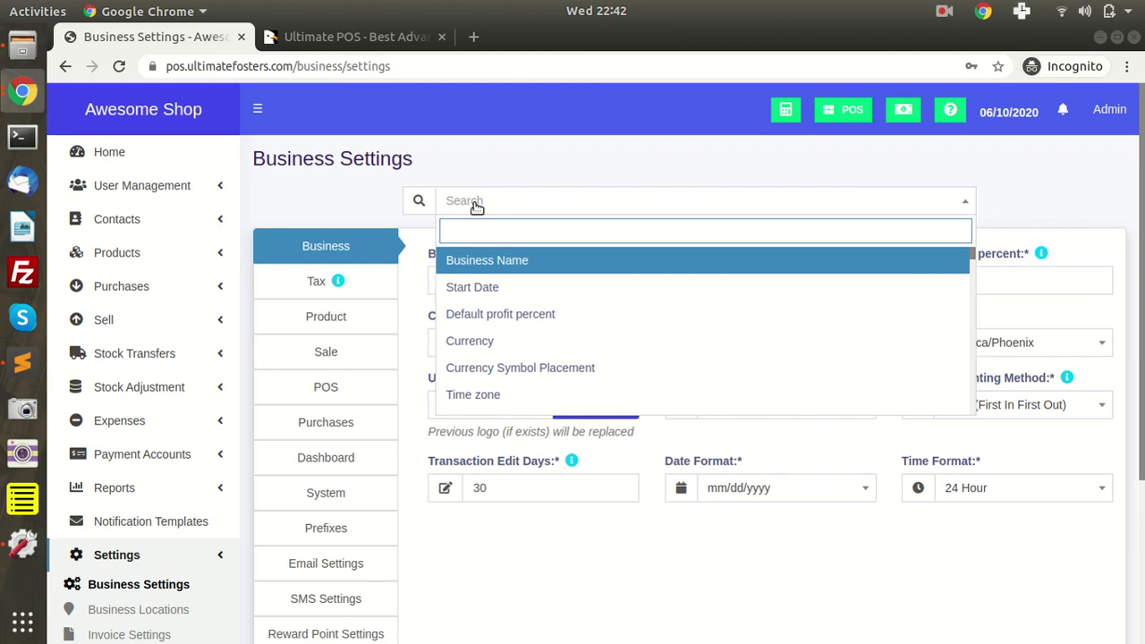
type("rew")
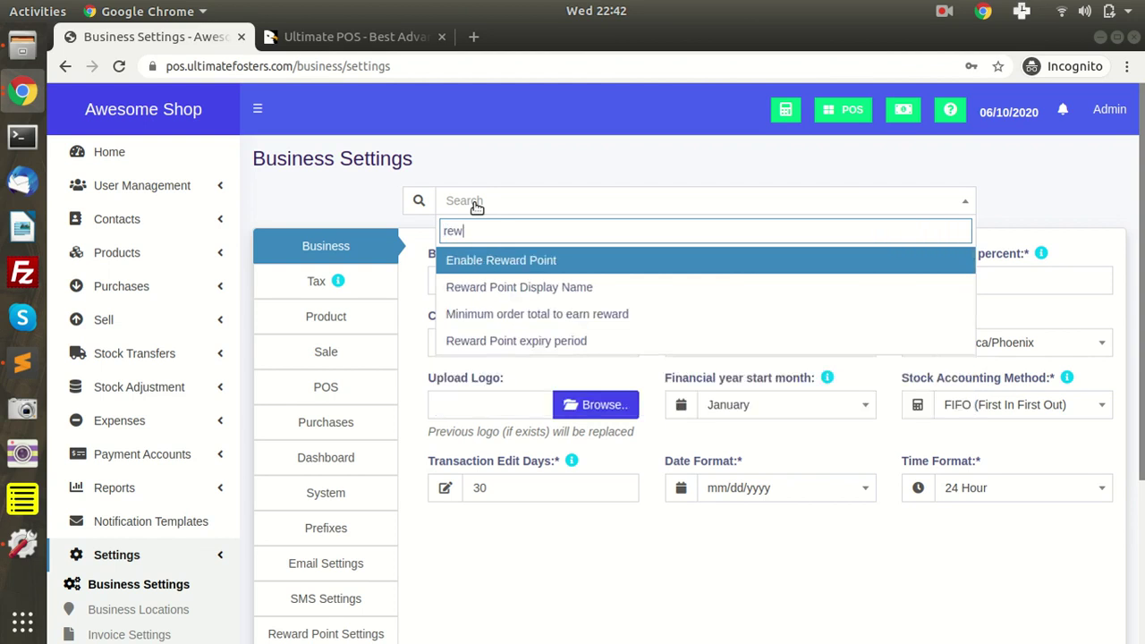
left_click(502, 260)
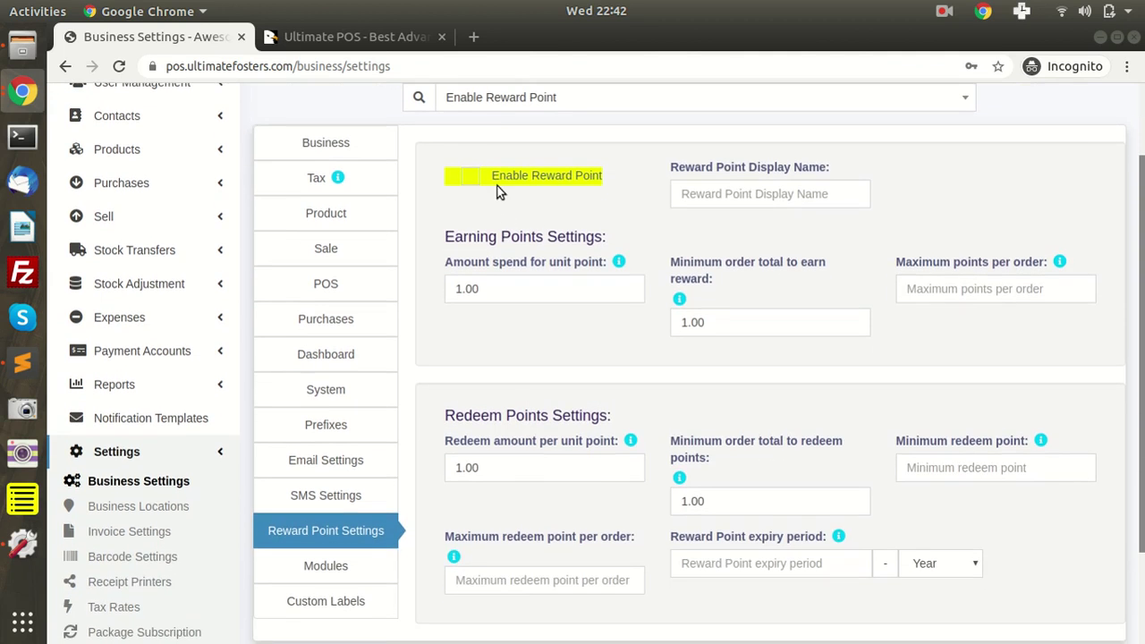
- Browse the full list of searchable business settings and close it without choosing another setting
left_click(505, 97)
left_click(506, 97)
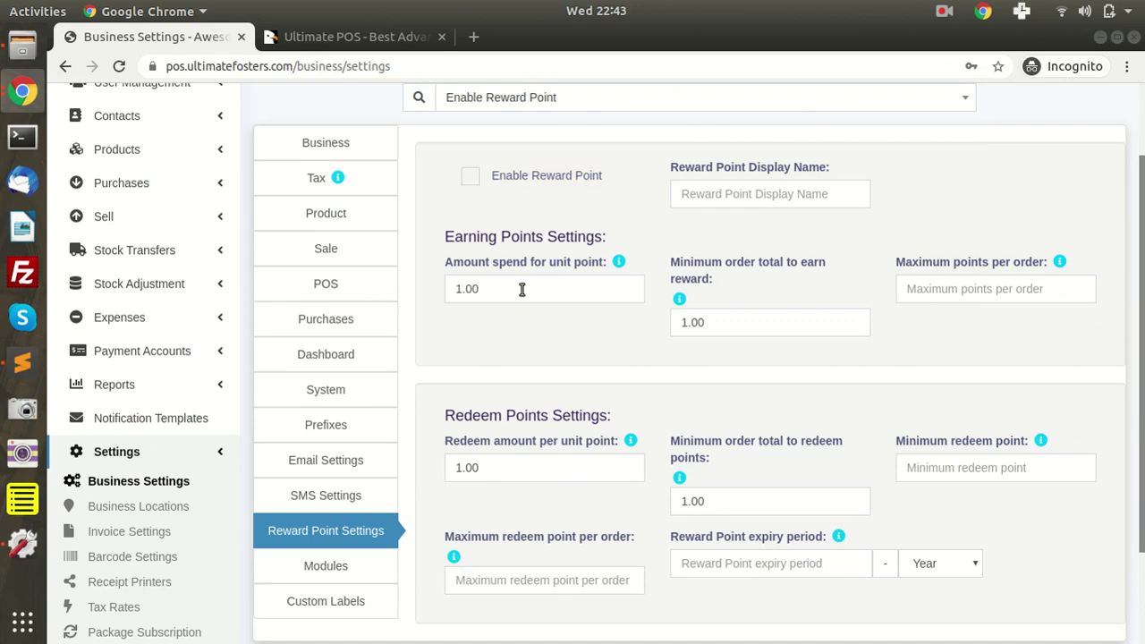
left_click(525, 105)
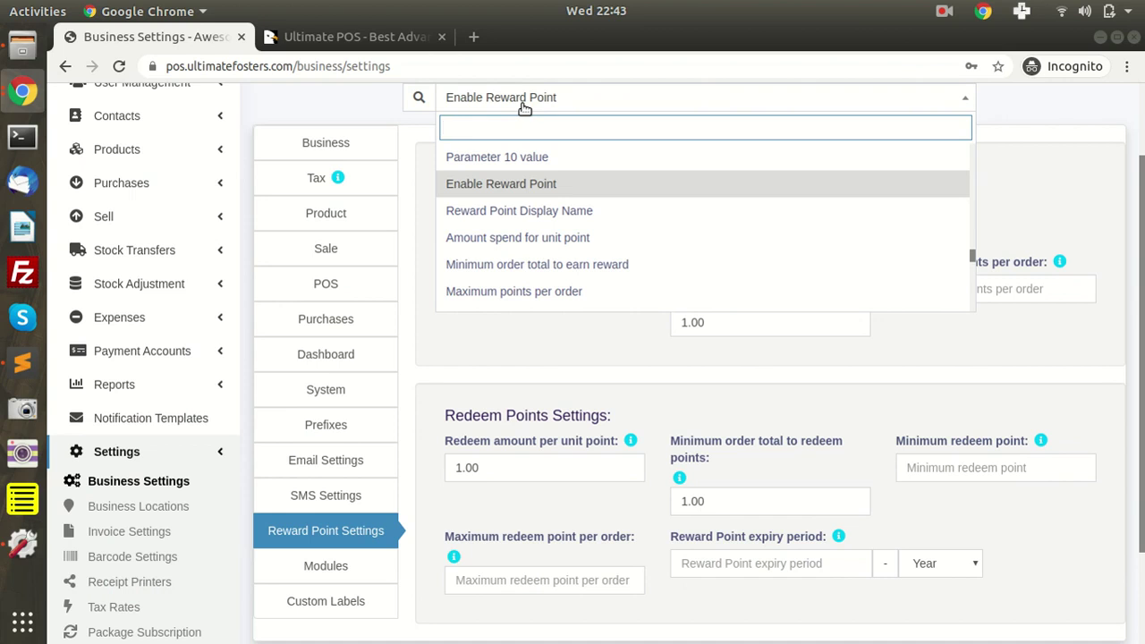
scroll(424, 134, "up", 2)
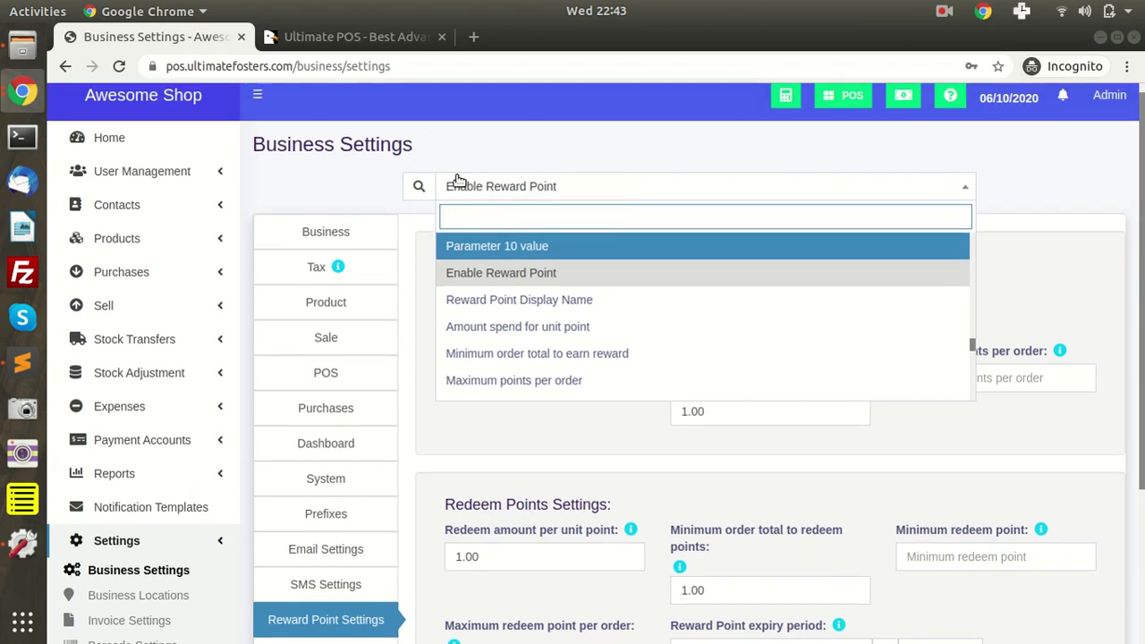
scroll(508, 305, "down", 10)
scroll(508, 306, "down", 3)
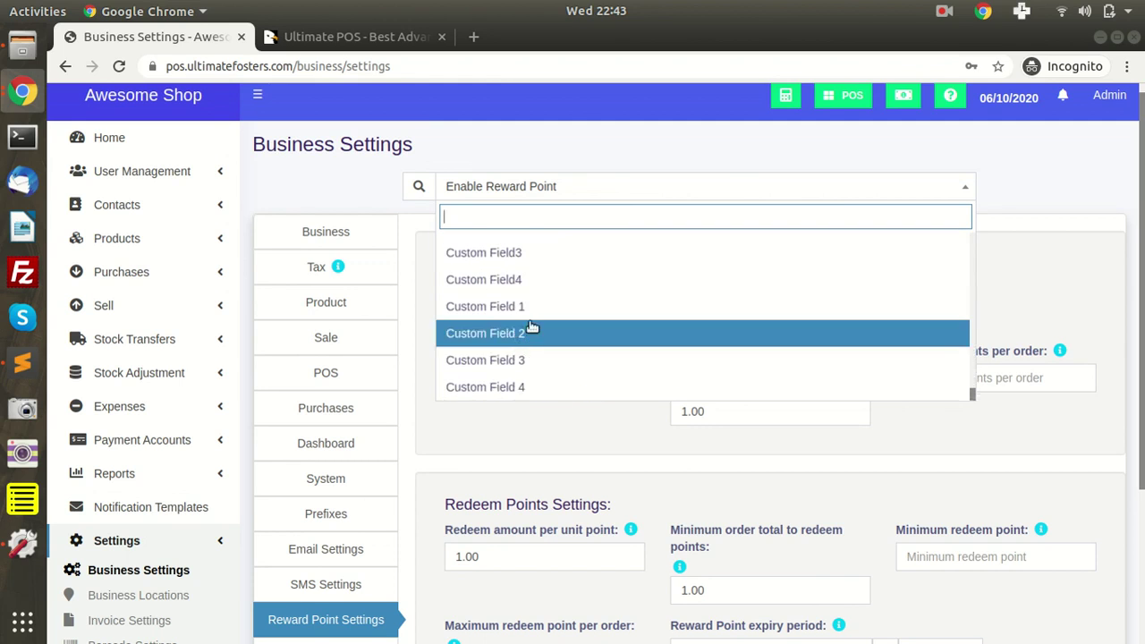
scroll(519, 305, "up", 2)
scroll(528, 304, "up", 5)
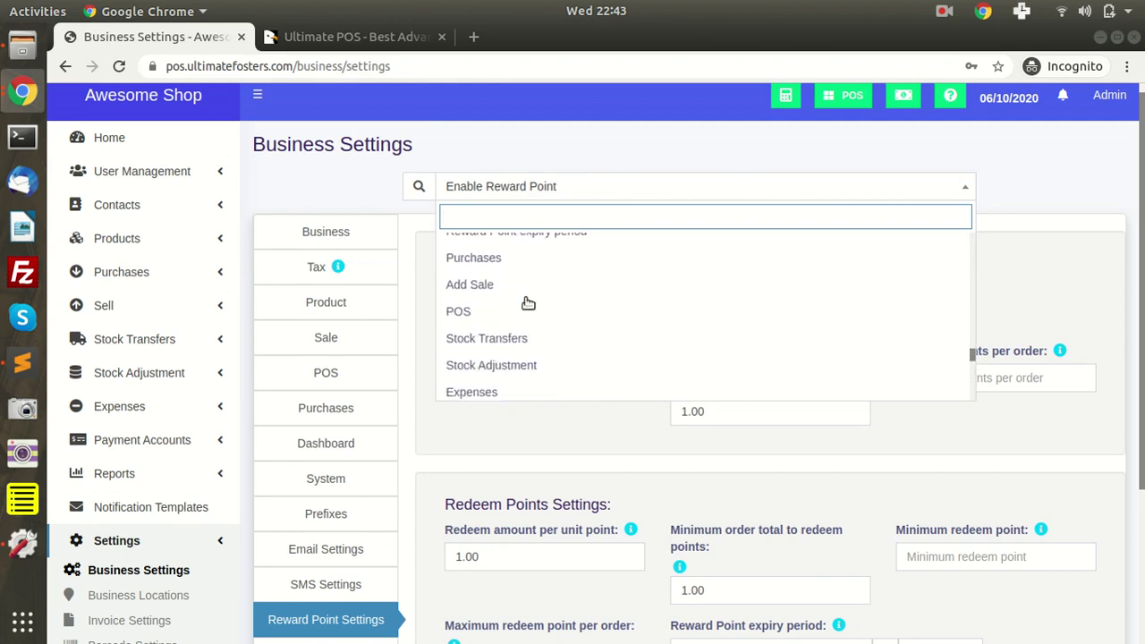
left_click(991, 150)
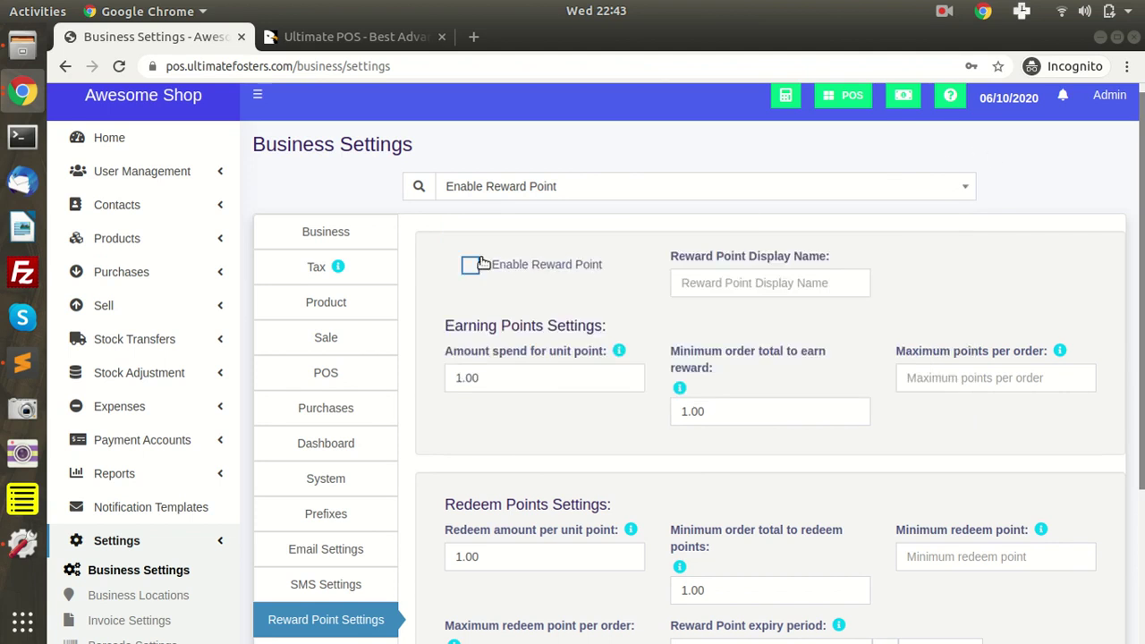
- Return to the Business section and examine the business name, start date and default profit percent fields
left_click(355, 236)
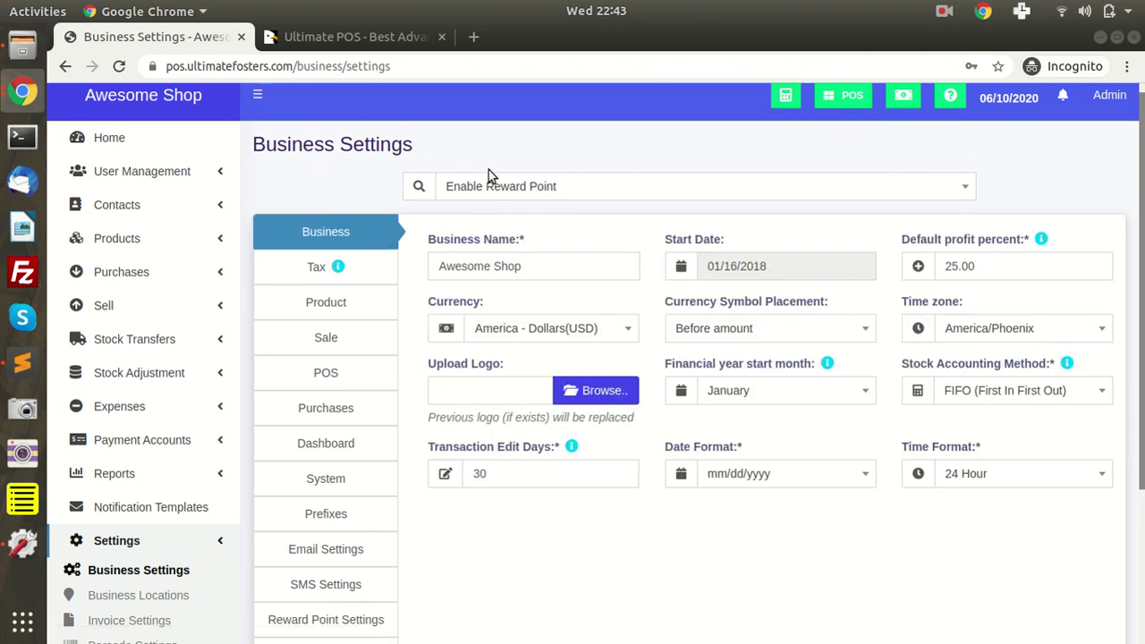
triple_click(457, 266)
scroll(305, 192, "up", 1)
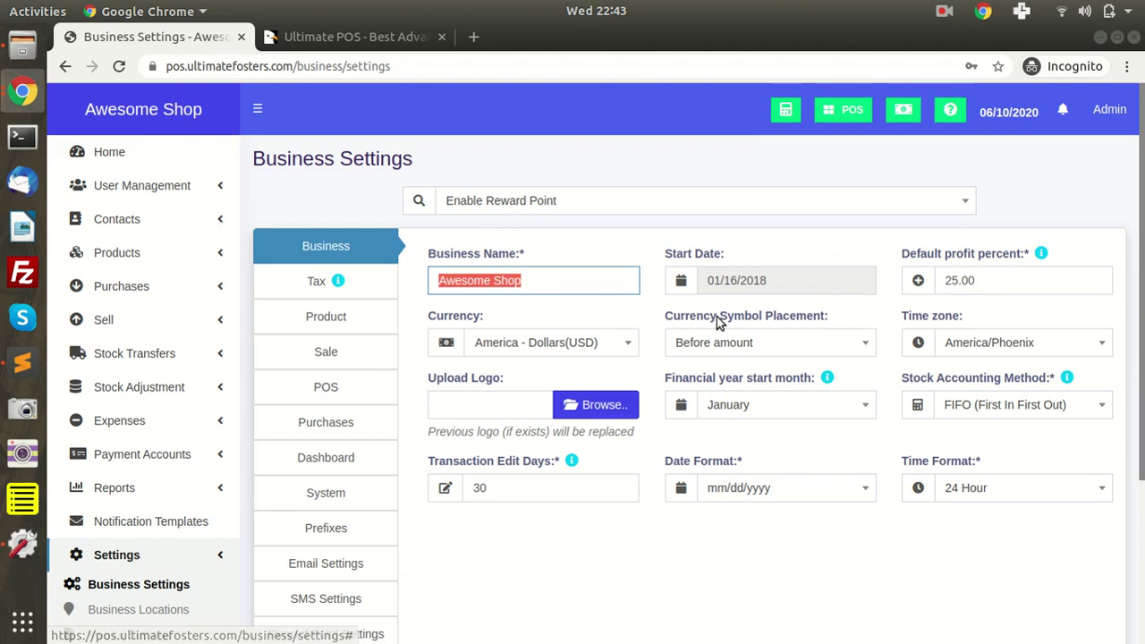
left_click(741, 283)
left_click(992, 284)
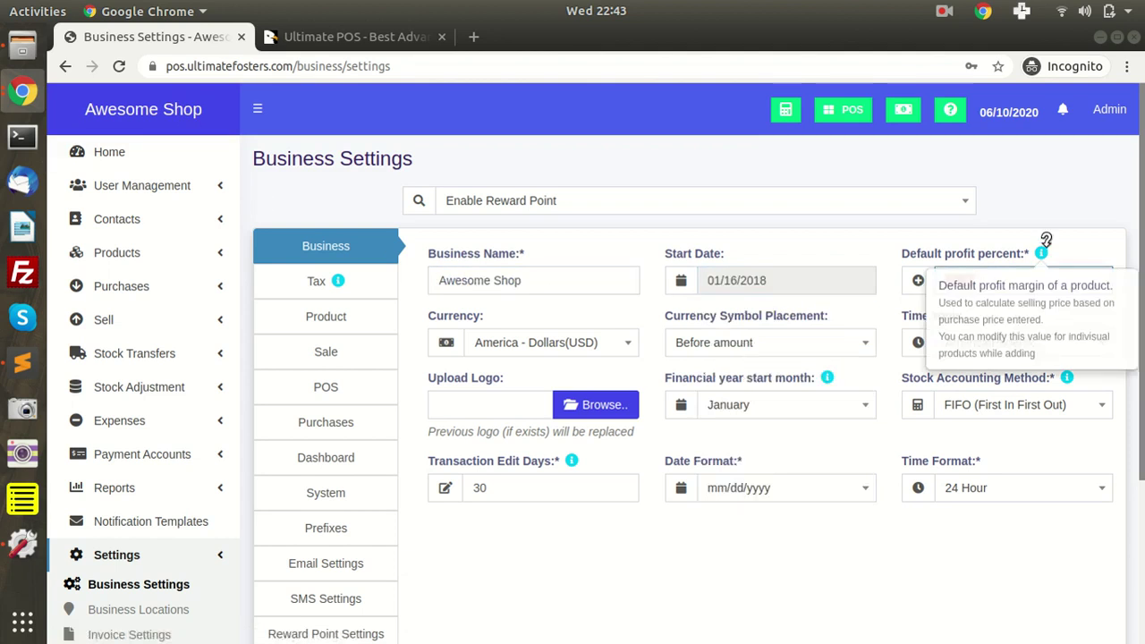
- Open the Add Product page in a new browser tab and switch to it
left_click(153, 253)
right_click(130, 309)
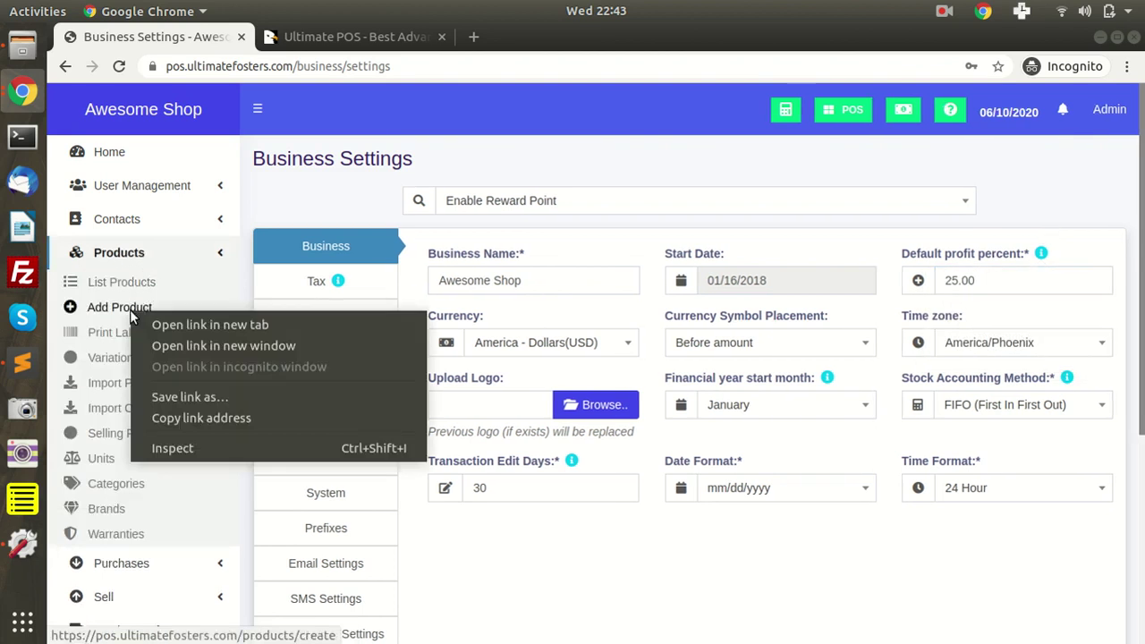
left_click(154, 325)
left_click(343, 36)
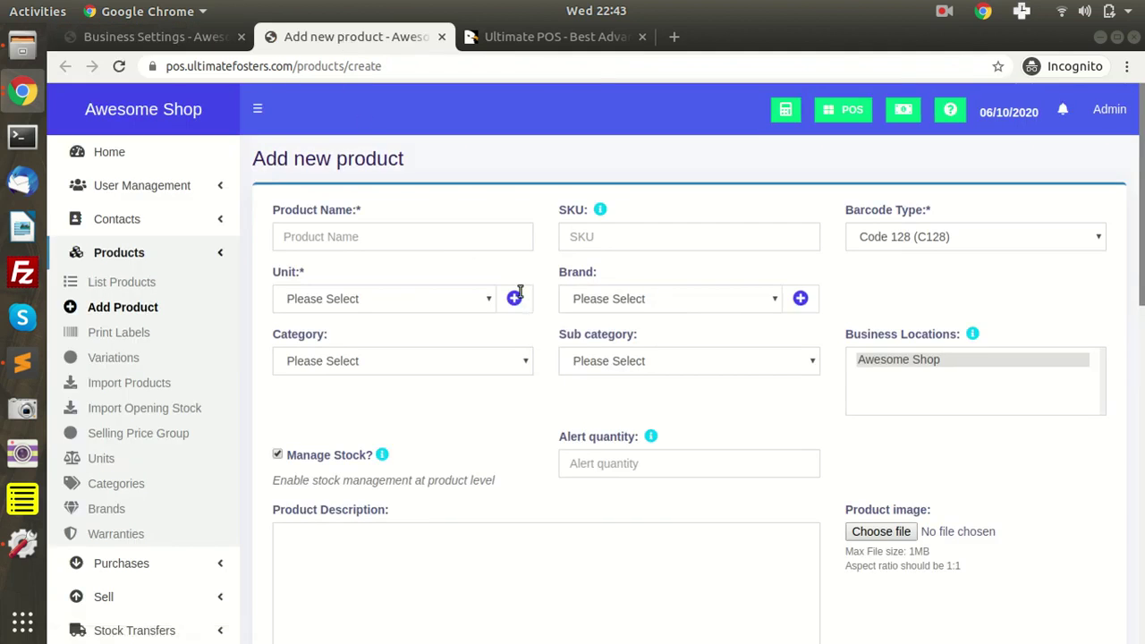
- Check the new product's margin field and set its default purchase price excluding tax to 200
scroll(958, 361, "down", 10)
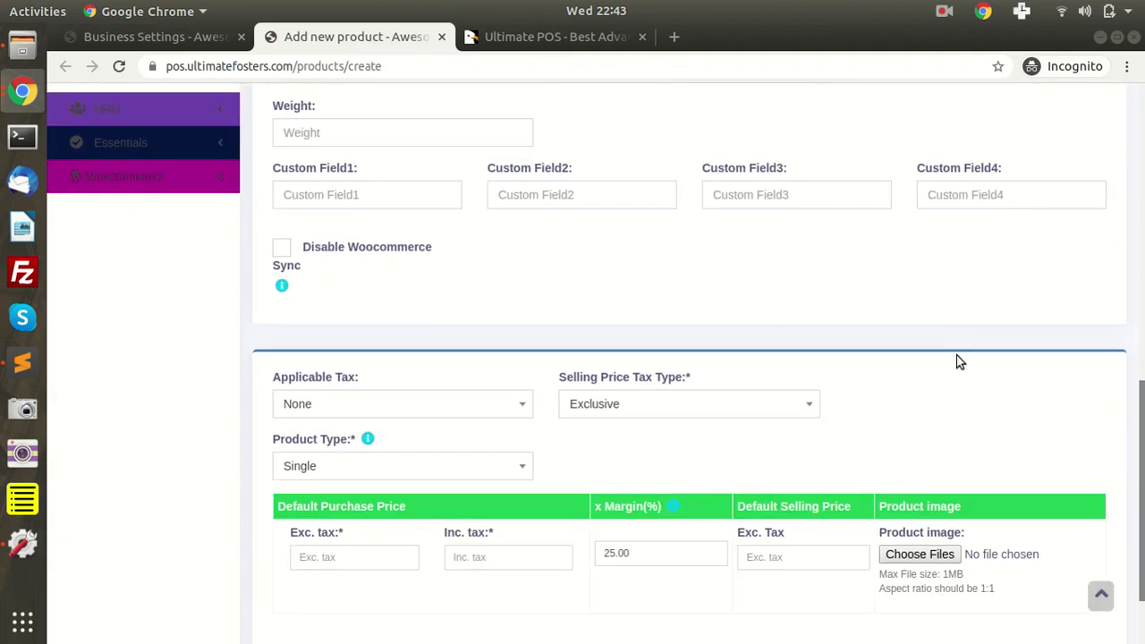
scroll(958, 360, "down", 2)
left_click(655, 437)
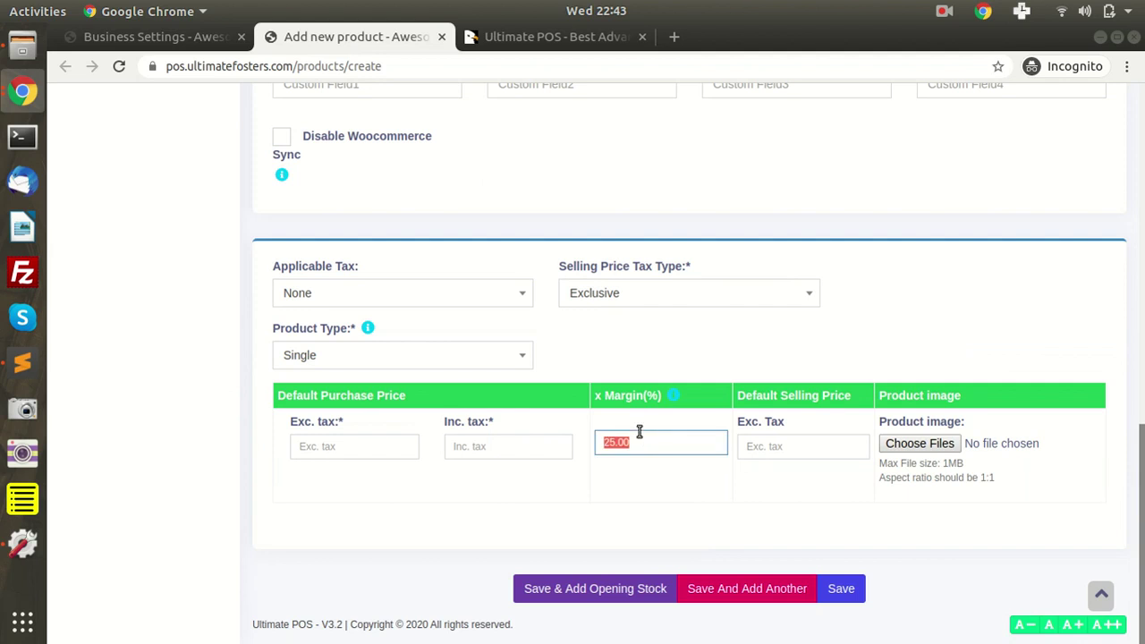
left_click(352, 444)
type("200")
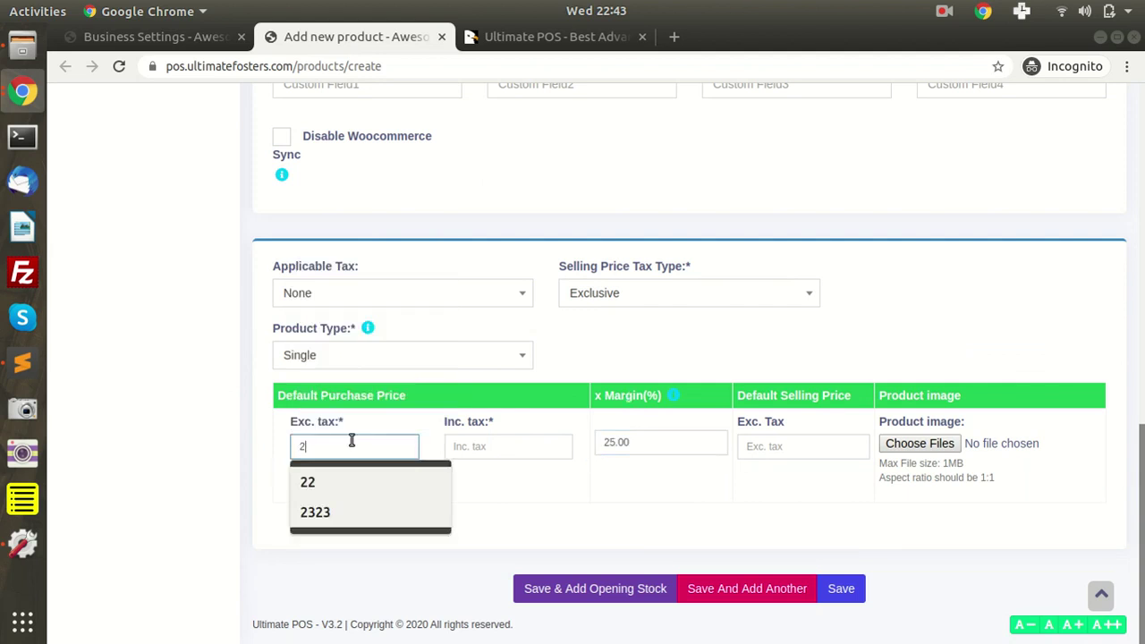
key("Tab")
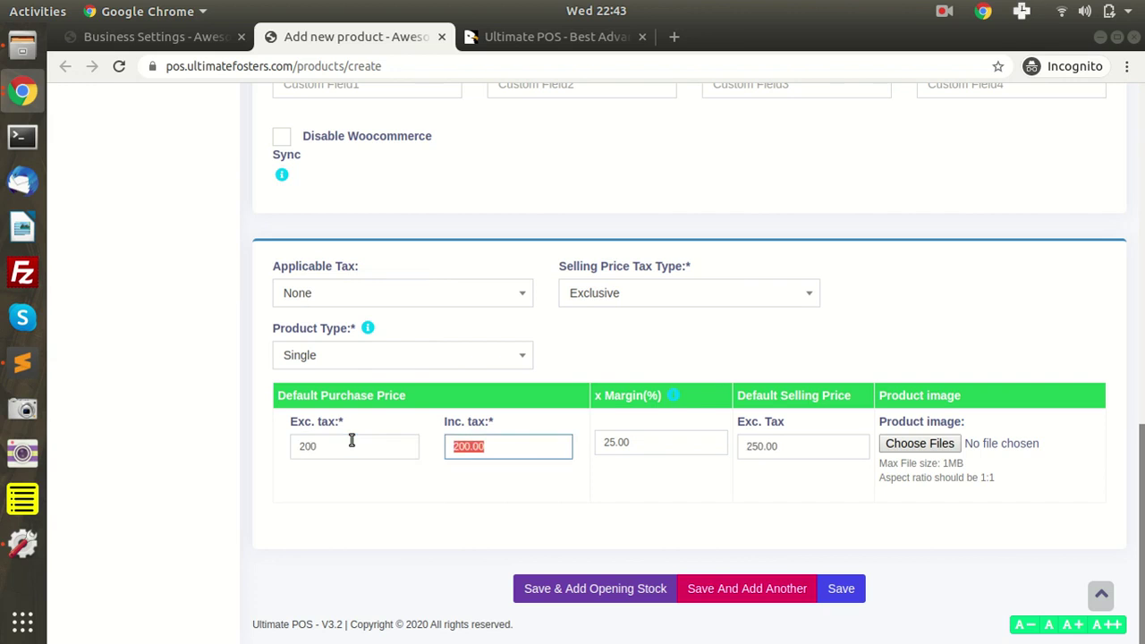
- Return to the Business Settings page, review the currency options, and set Currency Symbol Placement to After amount
left_click(205, 40)
double_click(1026, 281)
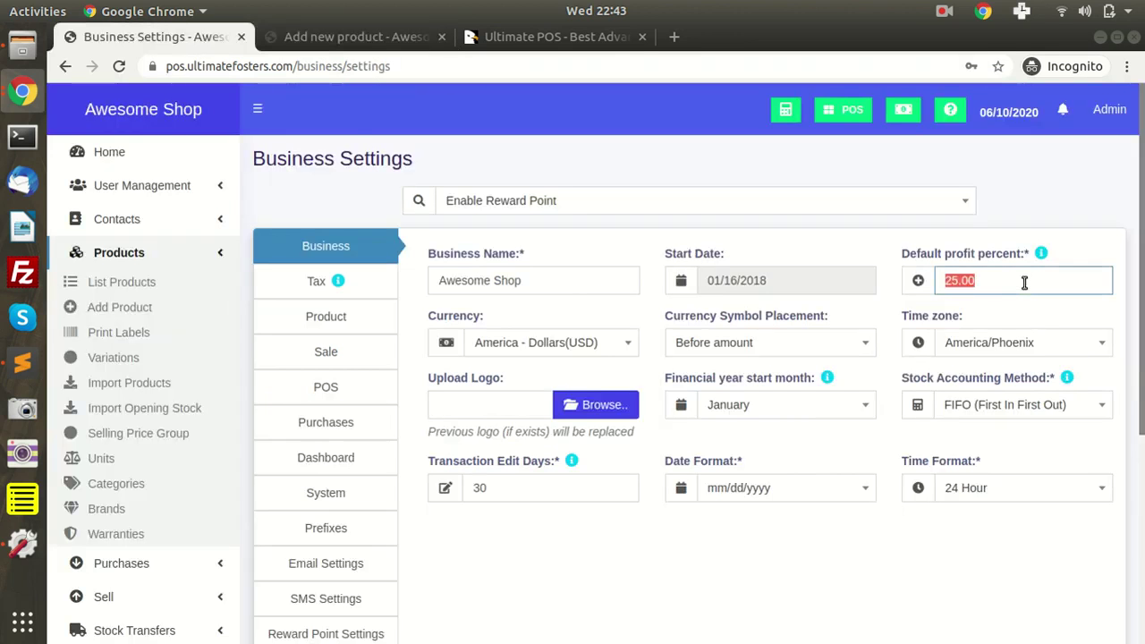
left_click(597, 353)
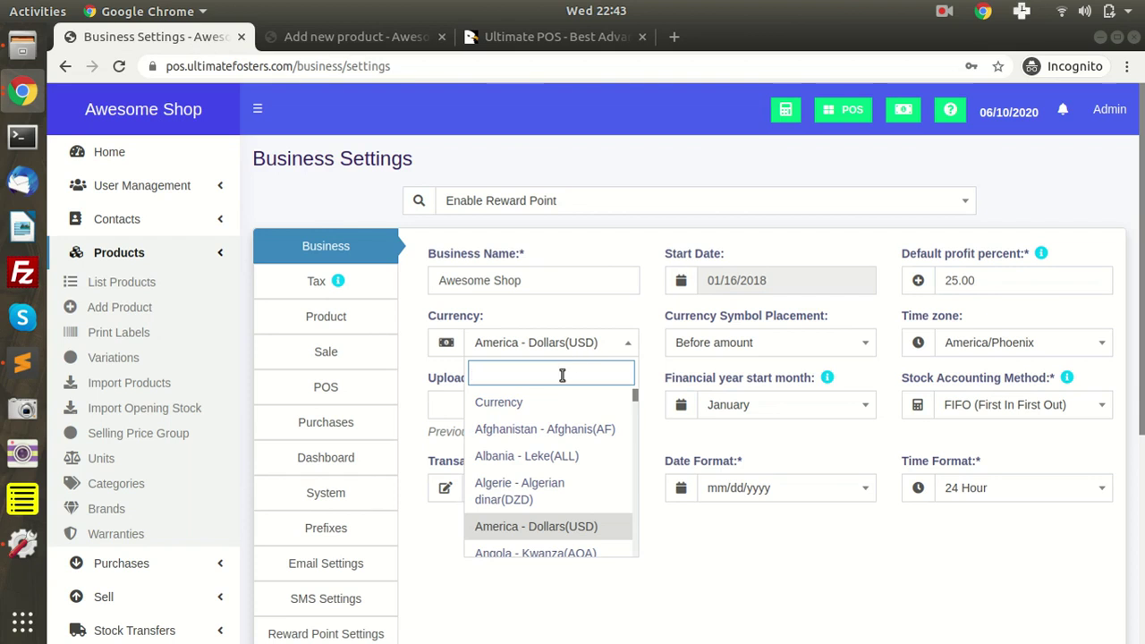
left_click(652, 530)
left_click(716, 353)
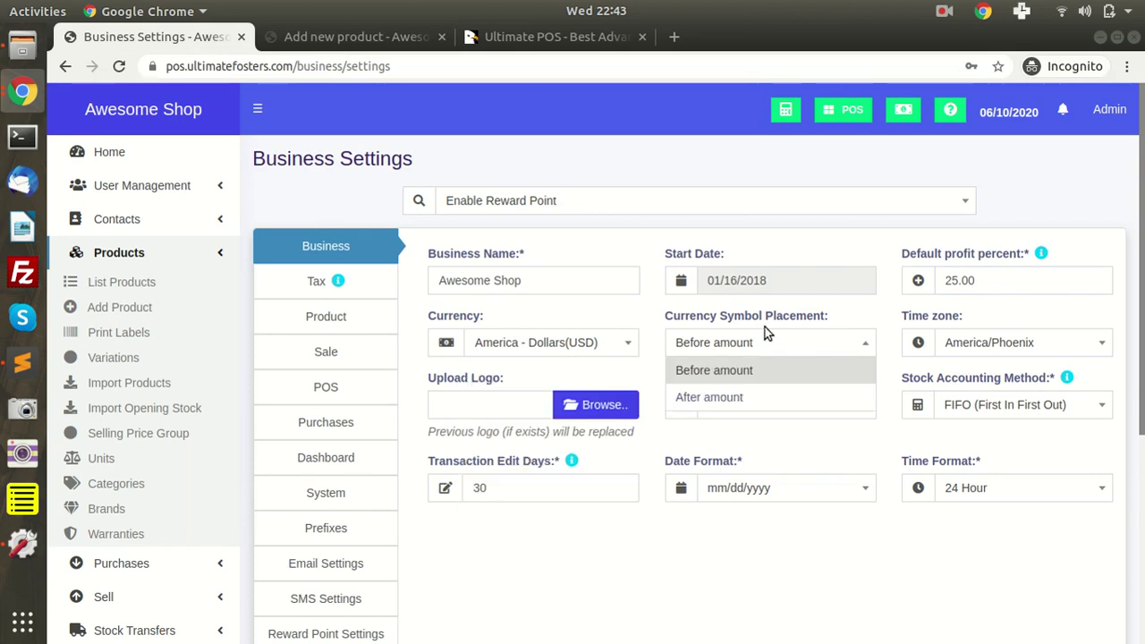
left_click(748, 396)
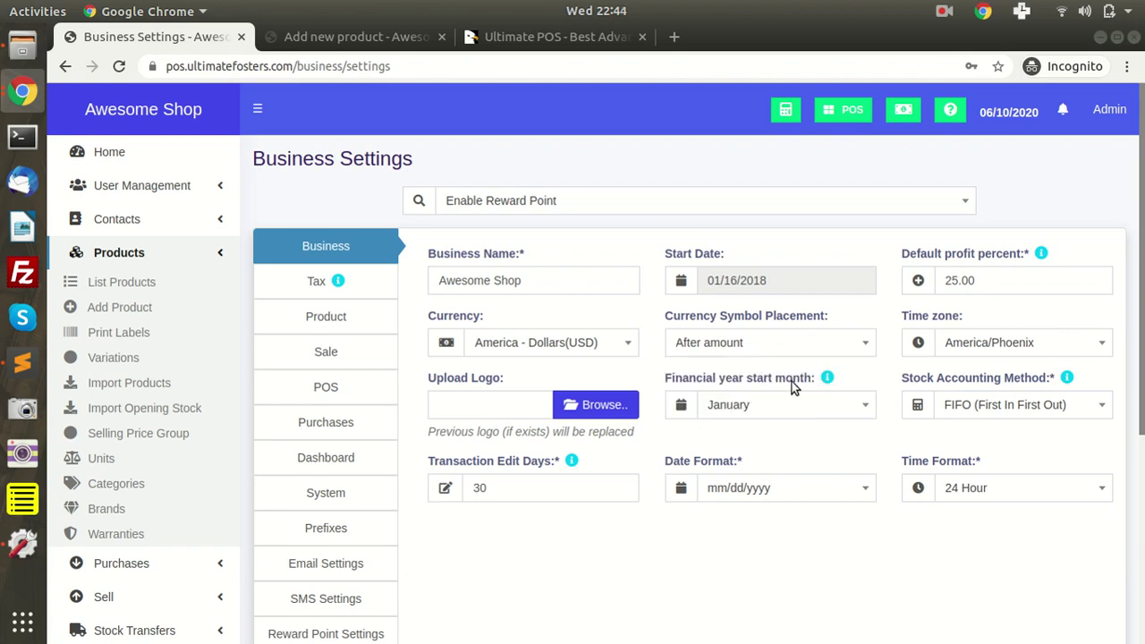
- View the time zone options and the signed-in account's menu, leaving both unchanged
left_click(977, 341)
left_click(999, 315)
left_click(1095, 111)
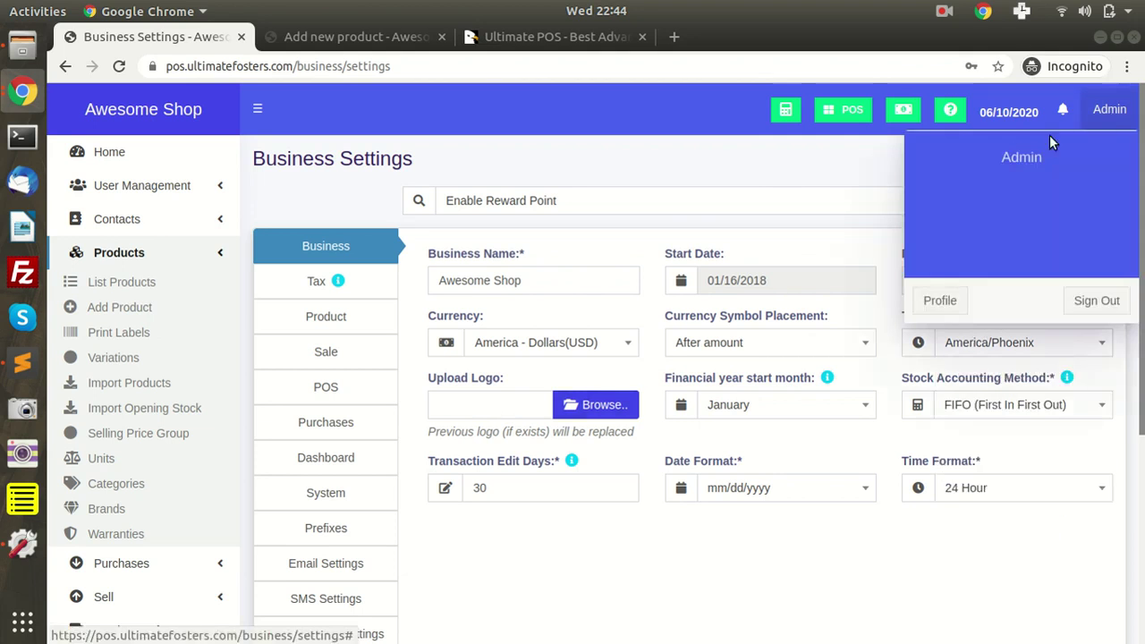
left_click(816, 177)
- Set the financial year start month to April
left_click(747, 404)
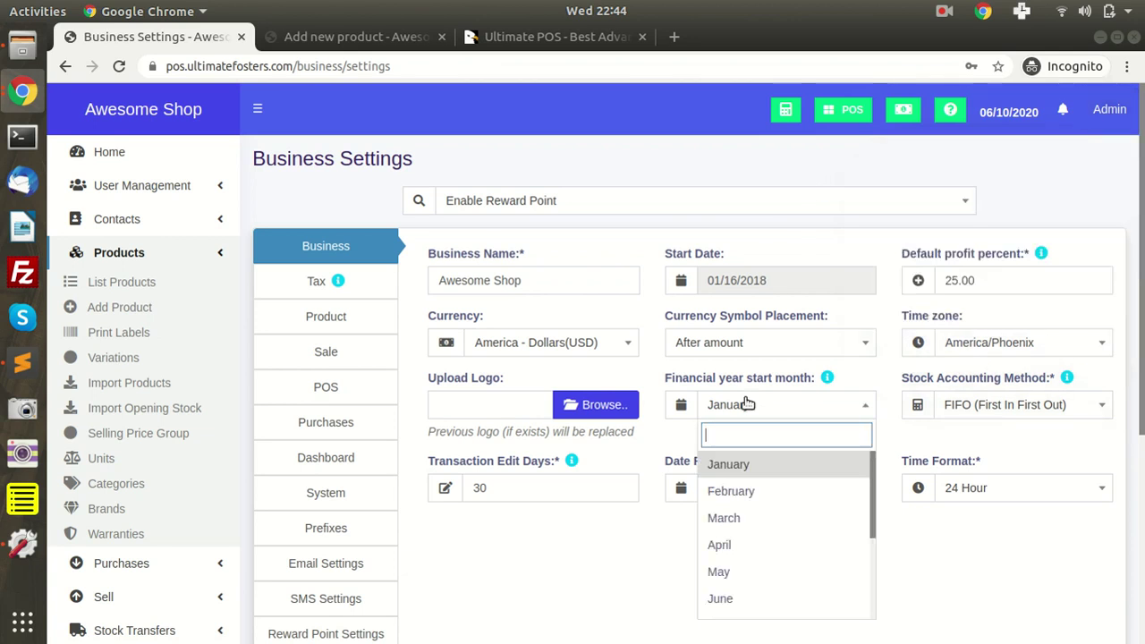
left_click(749, 166)
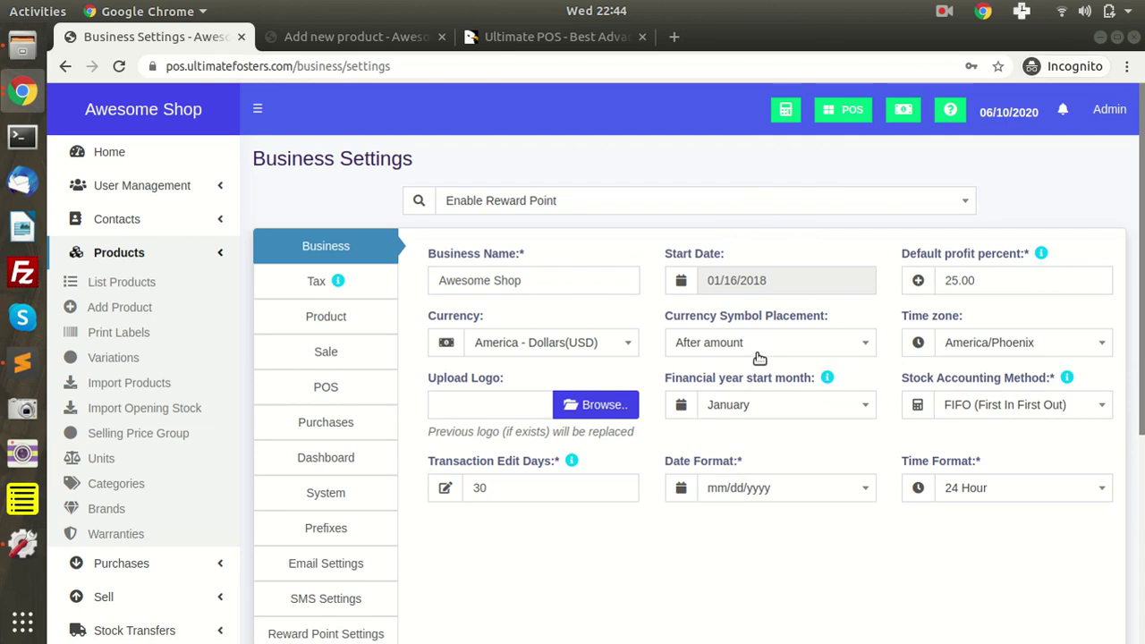
left_click(763, 398)
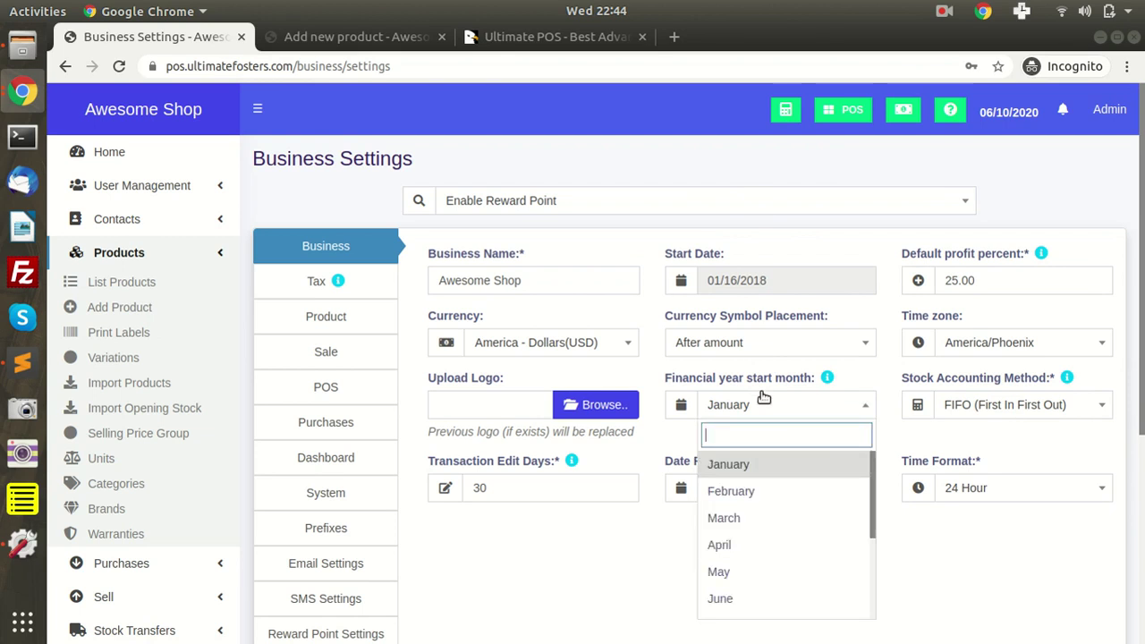
left_click(732, 548)
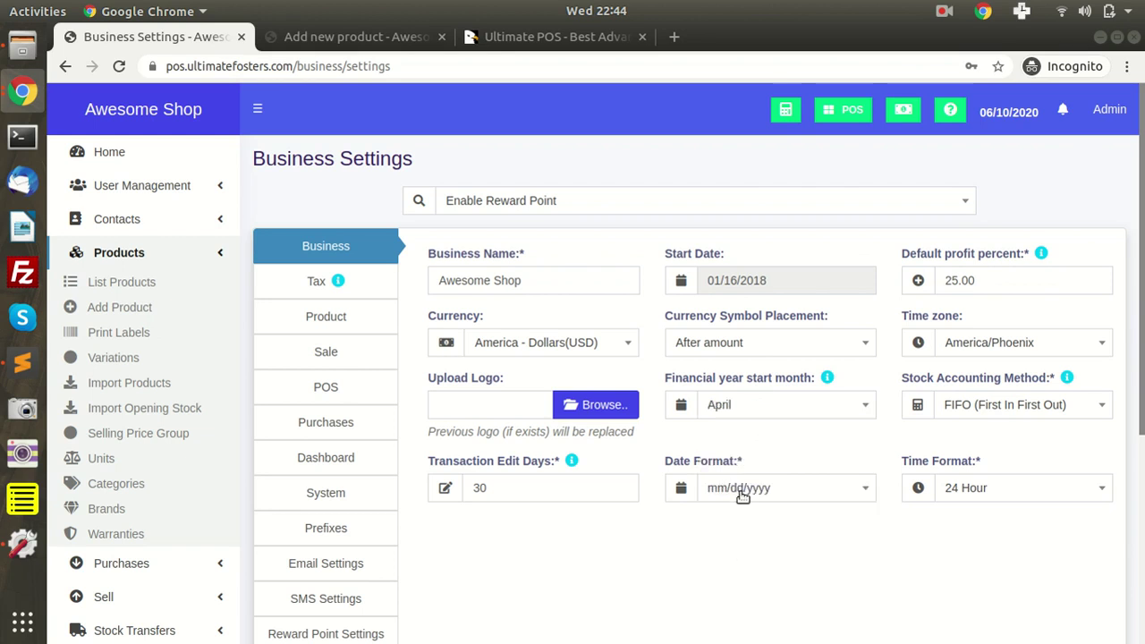
- Review the financial year start month options and keep April selected
left_click(745, 410)
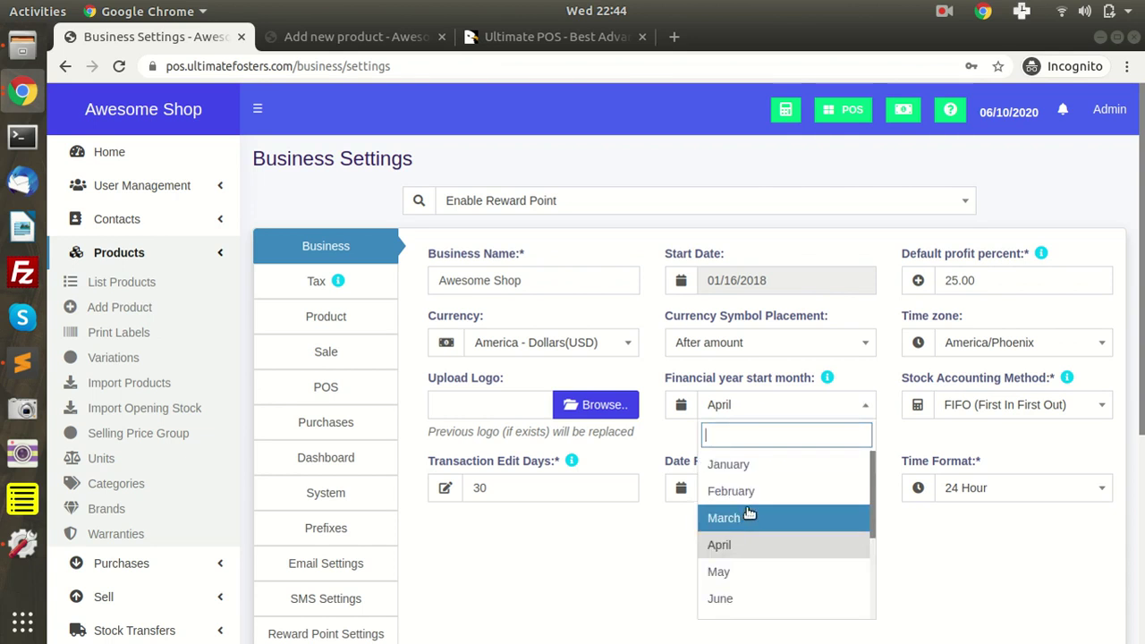
scroll(747, 485, "down", 3)
scroll(748, 486, "up", 3)
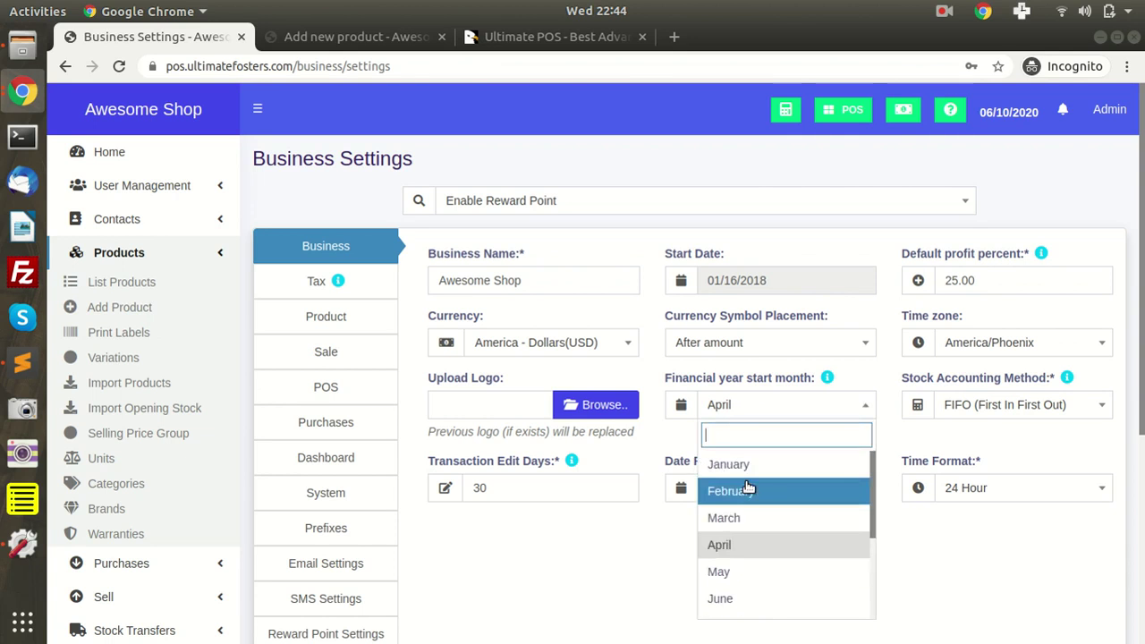
left_click(770, 376)
- Set the stock accounting method to LIFO (Last In First Out) and collapse the Products navigation group
left_click(967, 408)
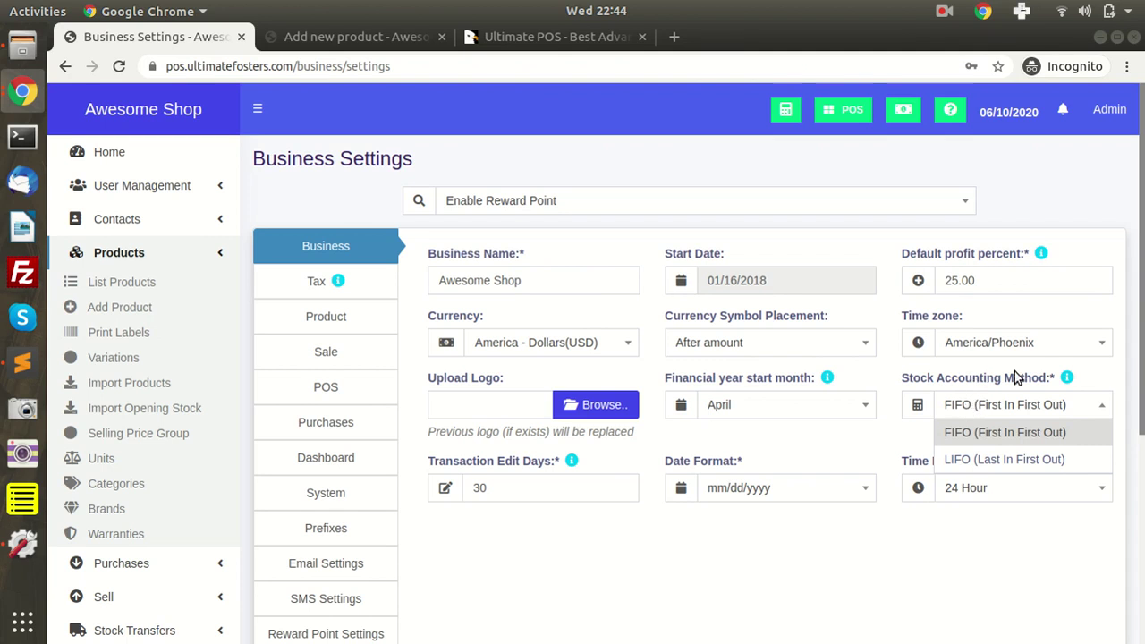
left_click(1024, 461)
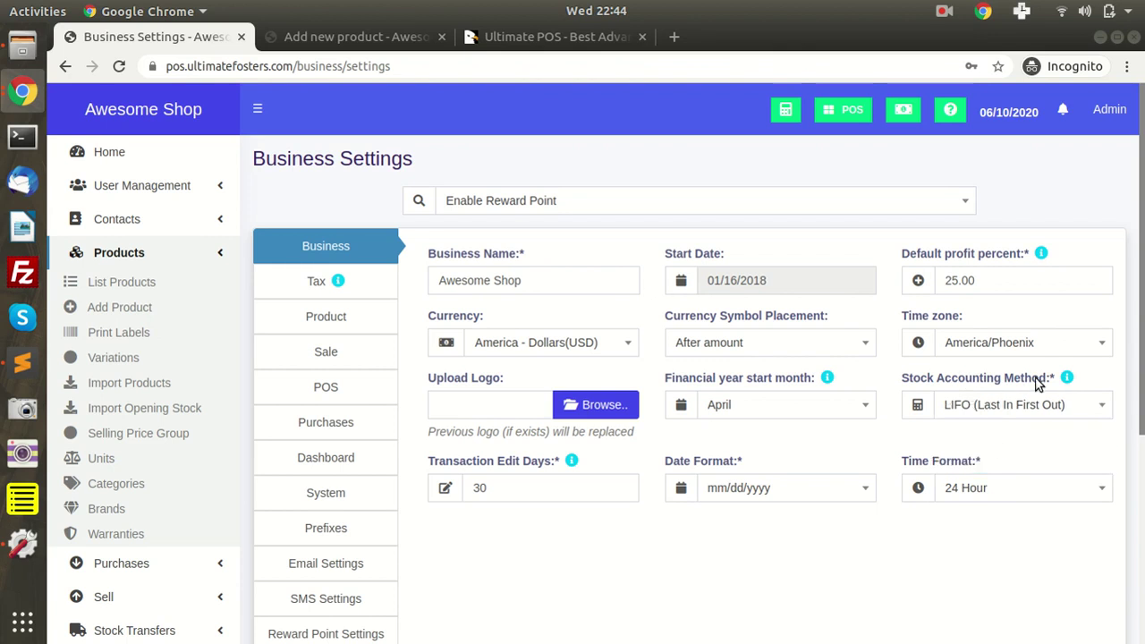
left_click(198, 252)
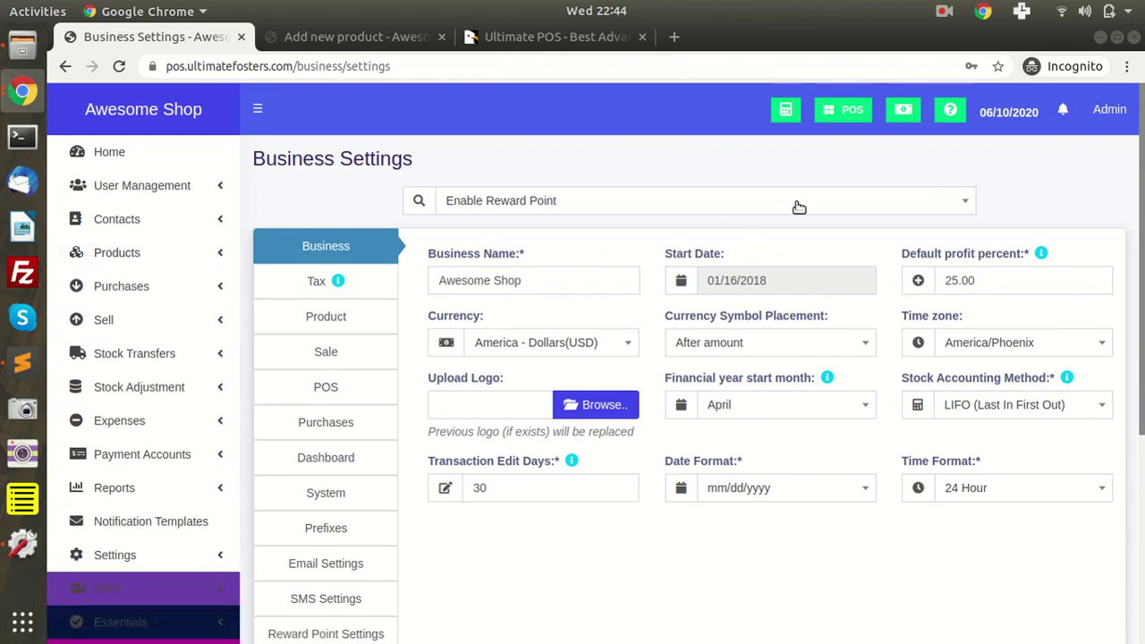
left_click(978, 405)
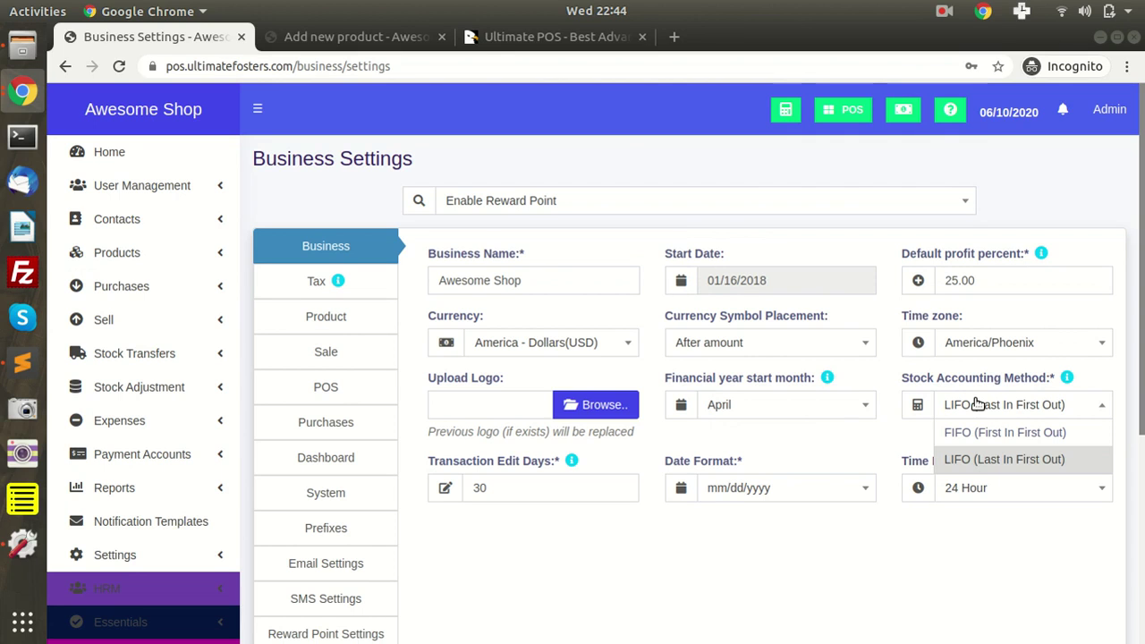
left_click(865, 435)
left_click(980, 410)
left_click(974, 461)
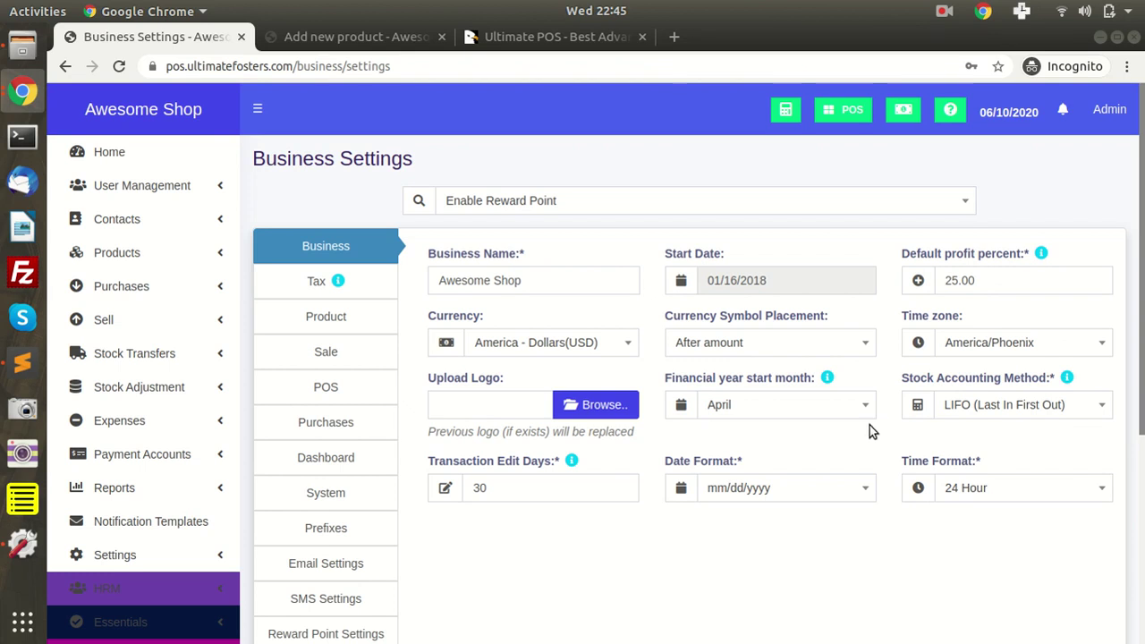
left_click(989, 407)
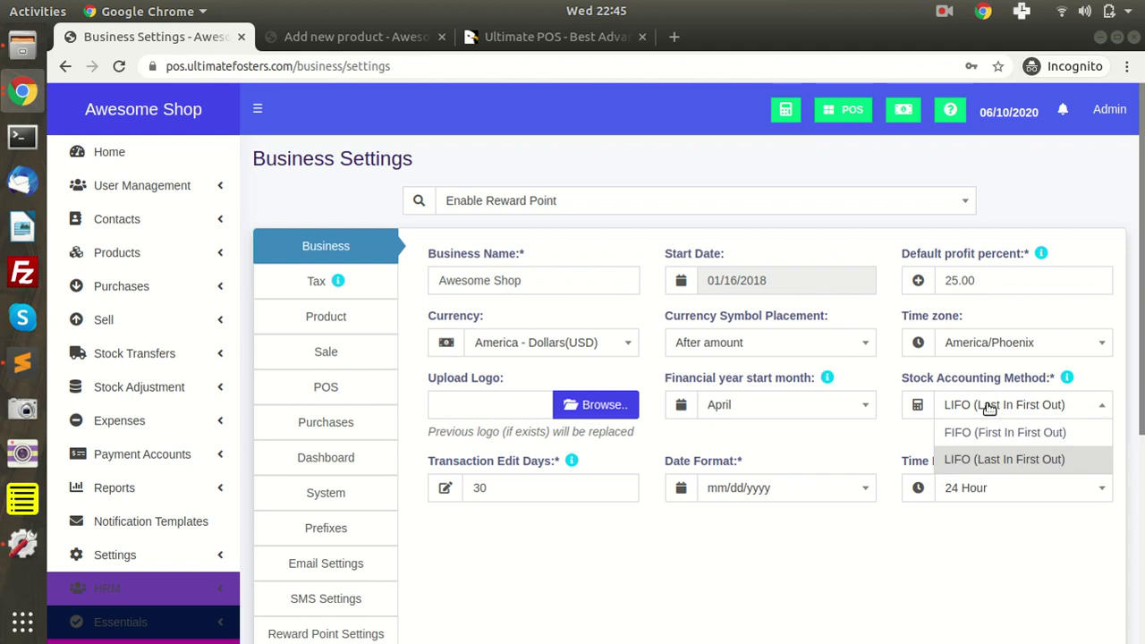
left_click(852, 444)
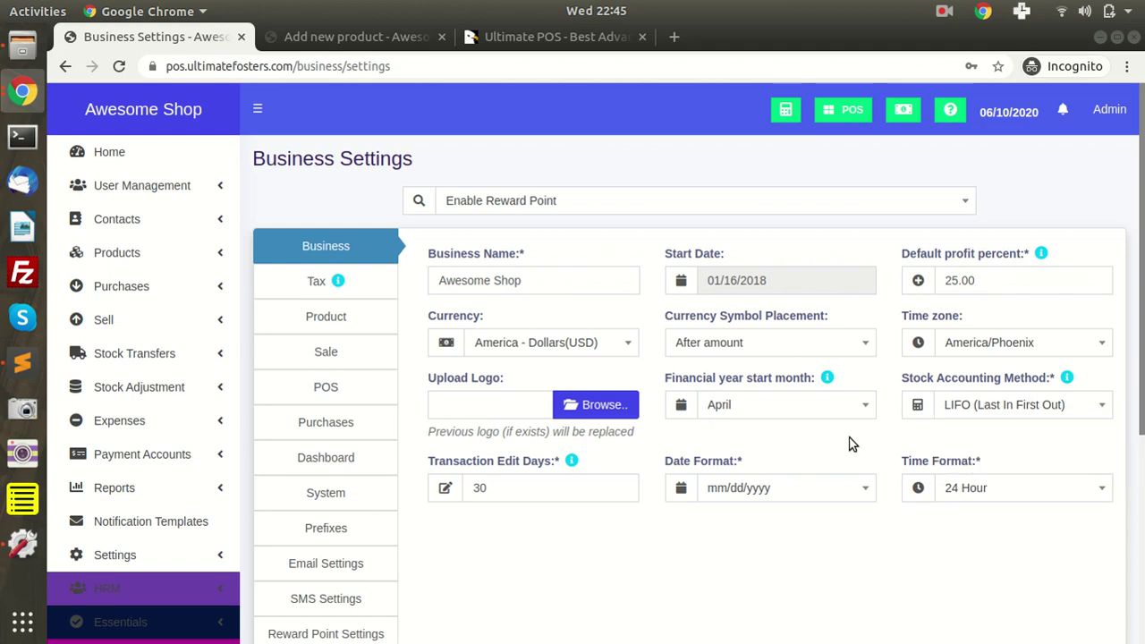
- Set the transaction edit days to 45
scroll(856, 442, "down", 1)
double_click(518, 450)
scroll(680, 414, "up", 1)
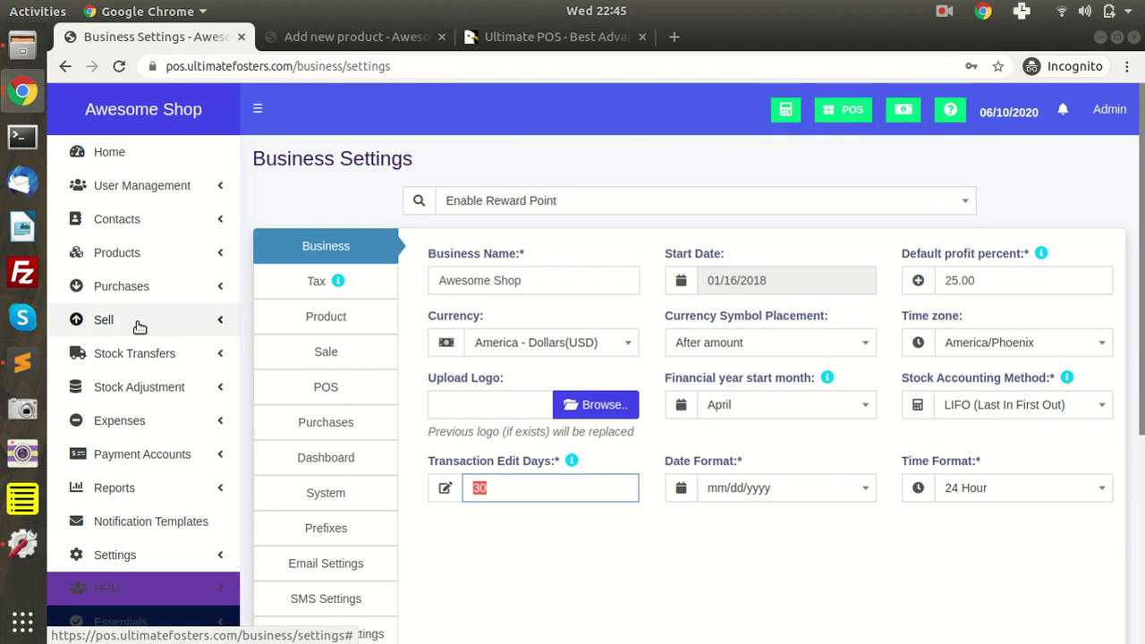
left_click(535, 484)
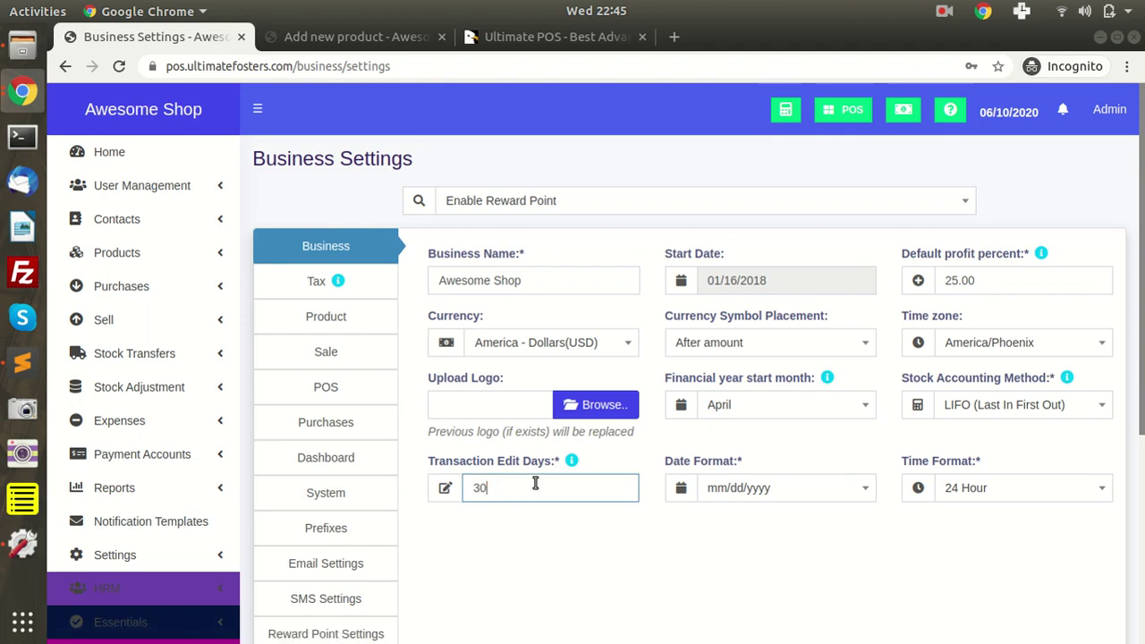
mouse_move(477, 462)
left_mouse_down()
mouse_move(557, 463)
mouse_move(488, 473)
left_mouse_up()
double_click(523, 488)
double_click(517, 489)
left_click(597, 456)
double_click(530, 488)
left_click(626, 461)
left_click(608, 486)
double_click(580, 487)
- Review the available date format and time format options without changing either selection
left_click(744, 492)
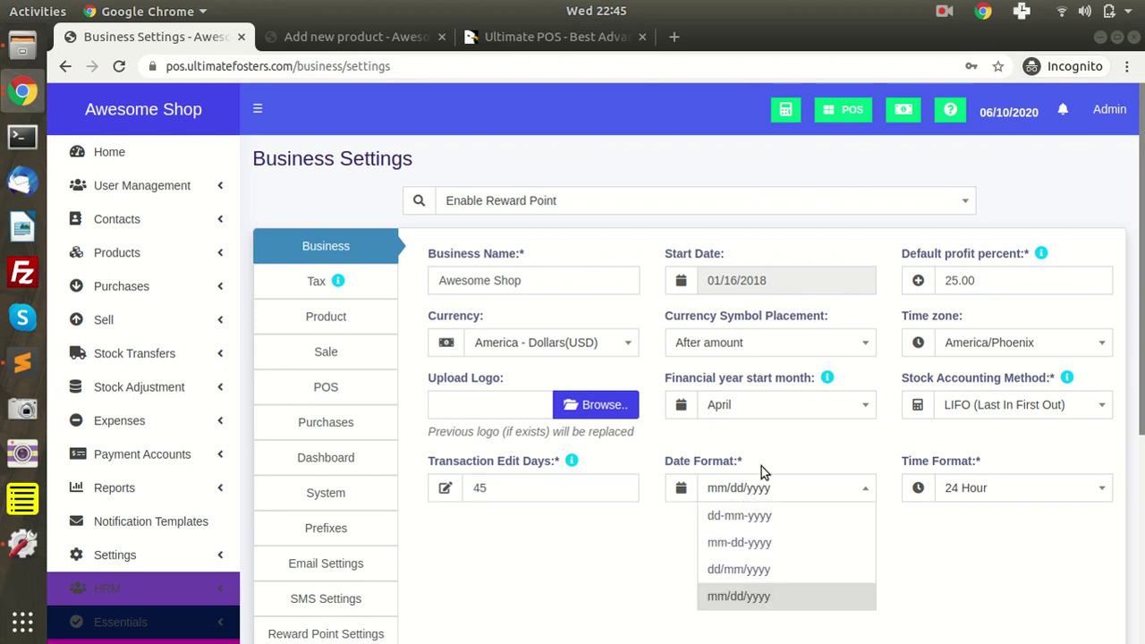
left_click(973, 484)
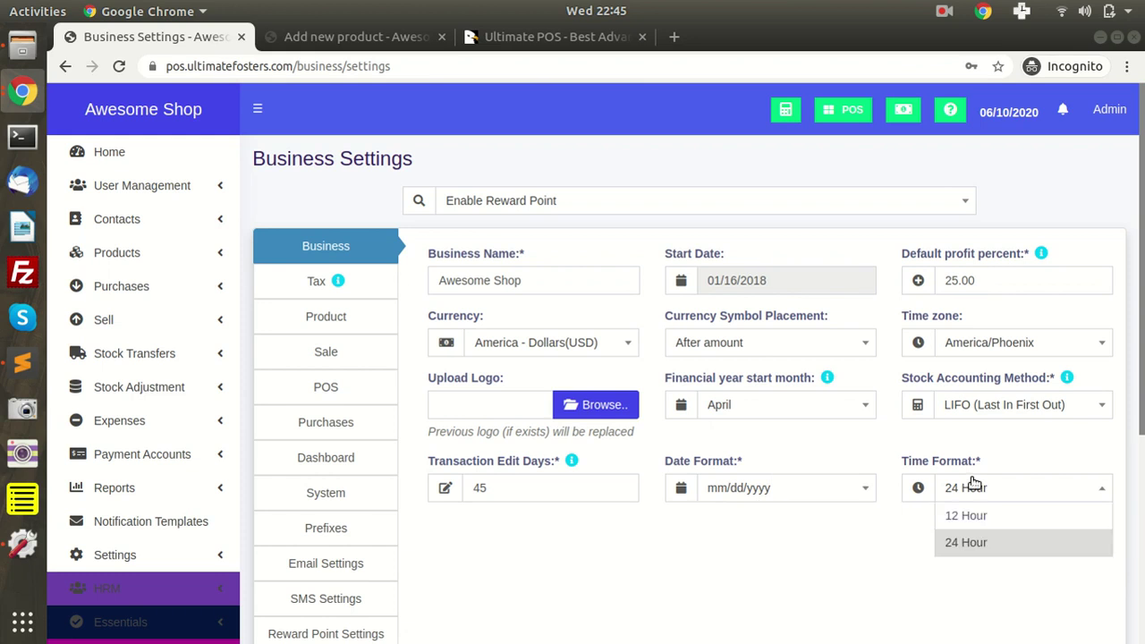
left_click(872, 459)
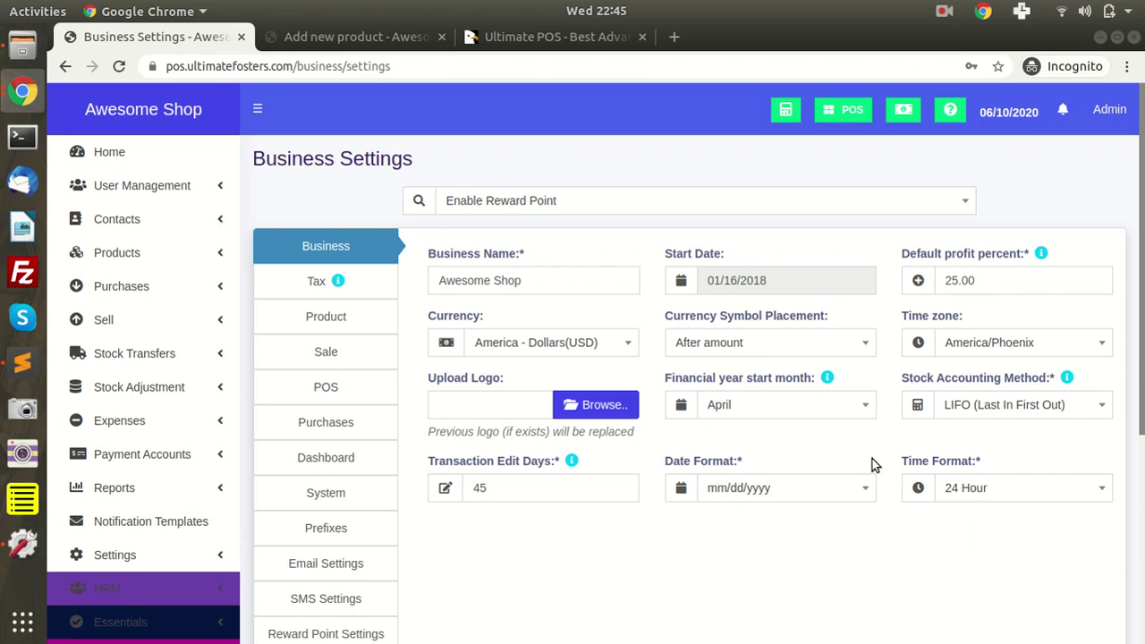
left_click(1001, 500)
left_click(1014, 445)
- In the Tax settings, set Tax 1 Name to Vat and enter a new tax number for Tax 1
left_click(315, 285)
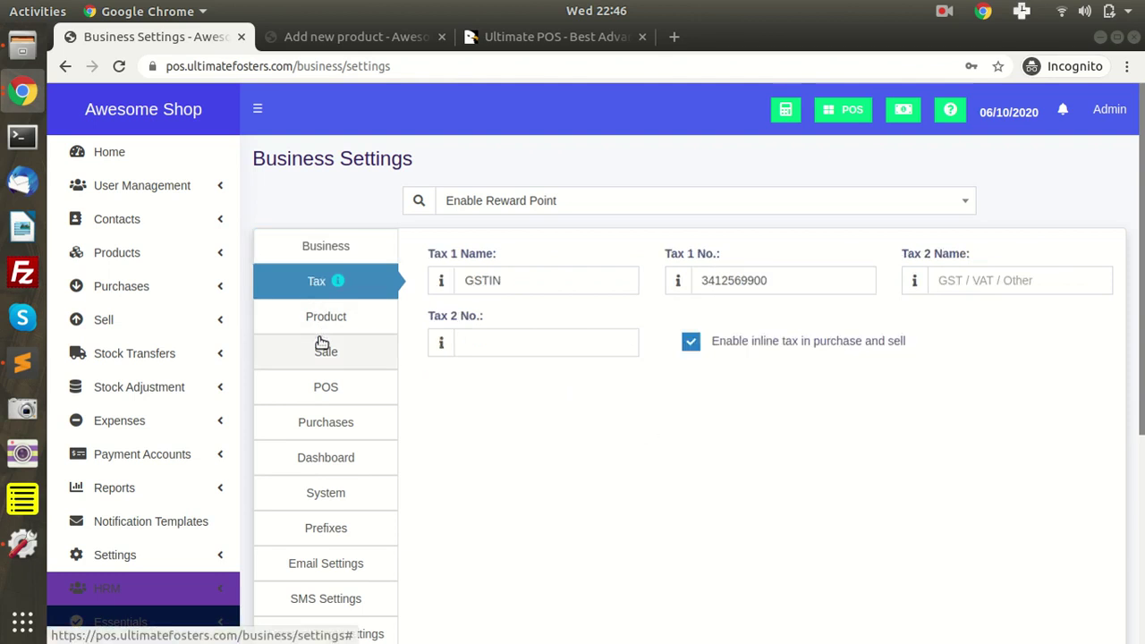
double_click(525, 285)
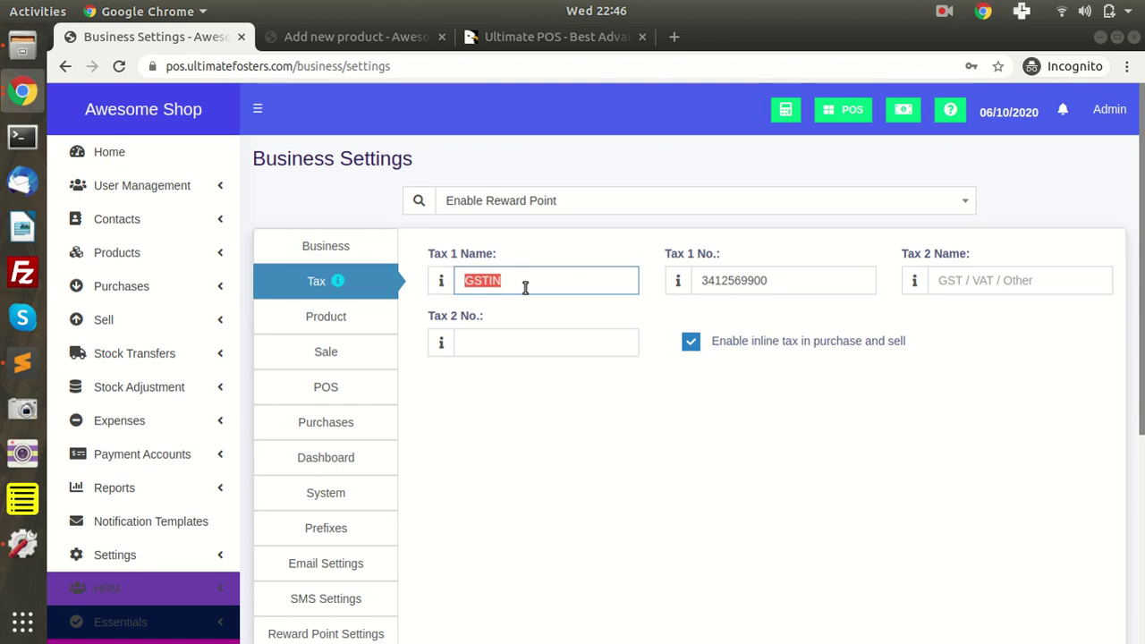
type("Vat")
key("Tab")
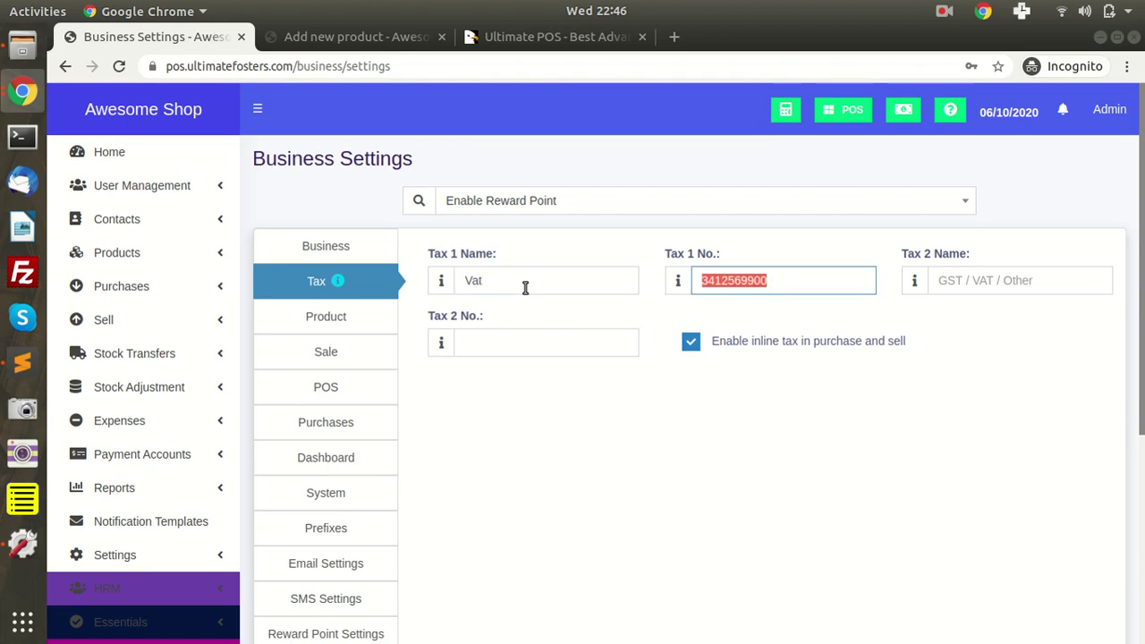
type("12121212")
- Change Tax 1 Name to GSTIIN and look over the Tax 2 name and number fields
key("shift+Tab")
type("GS")
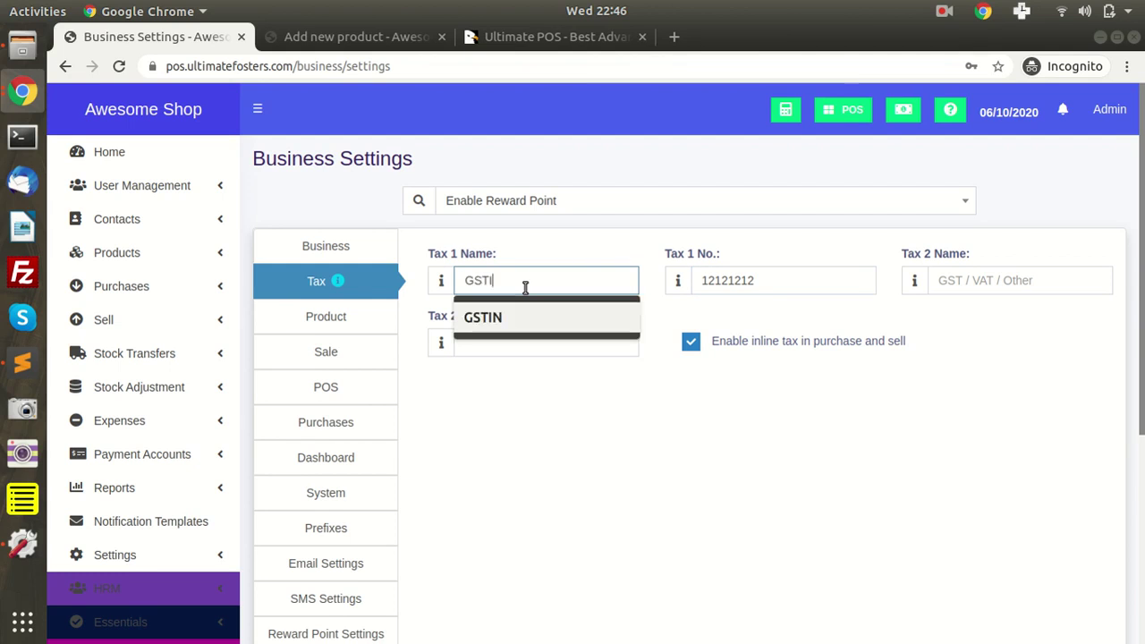
type("TIIN")
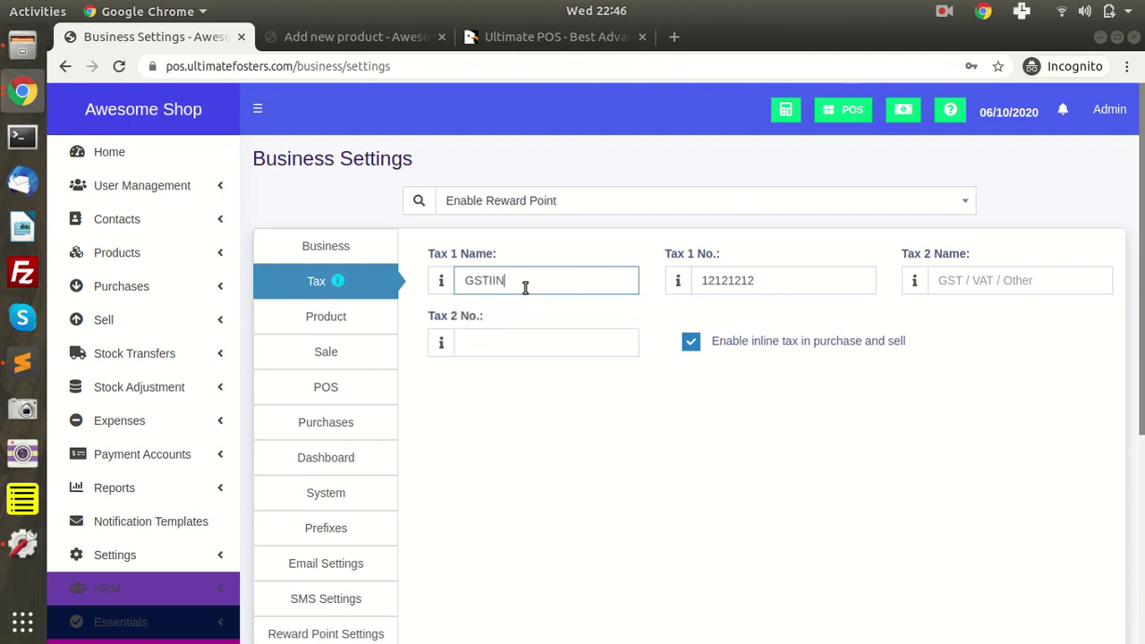
key("Tab")
key("Tab")
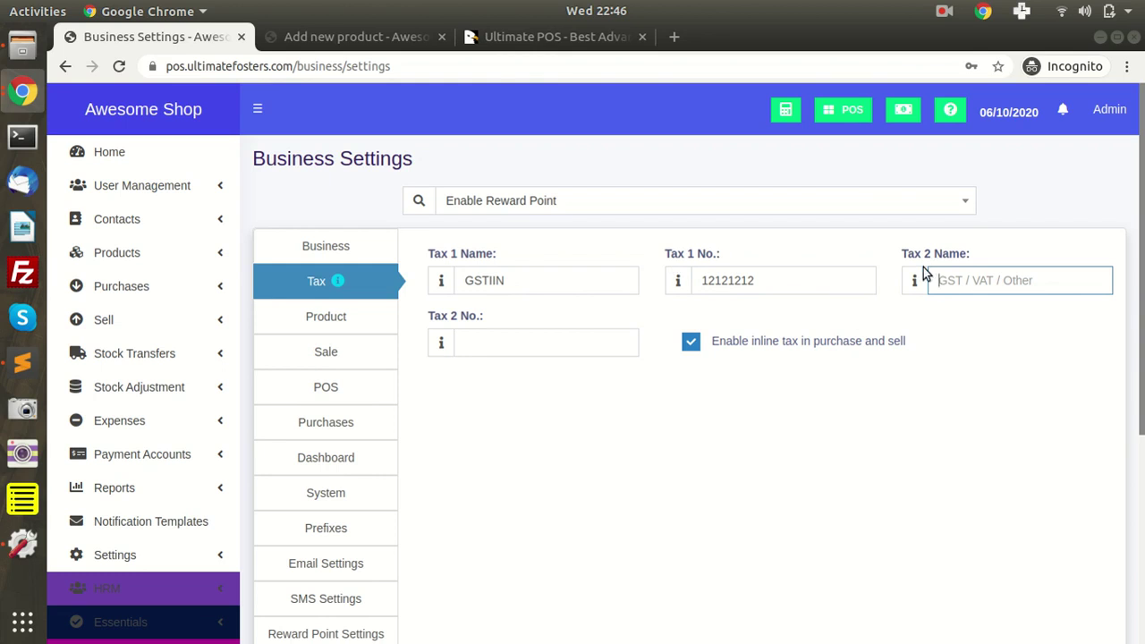
left_click_drag(904, 255, 957, 257)
left_click_drag(431, 317, 513, 313)
left_click(517, 304)
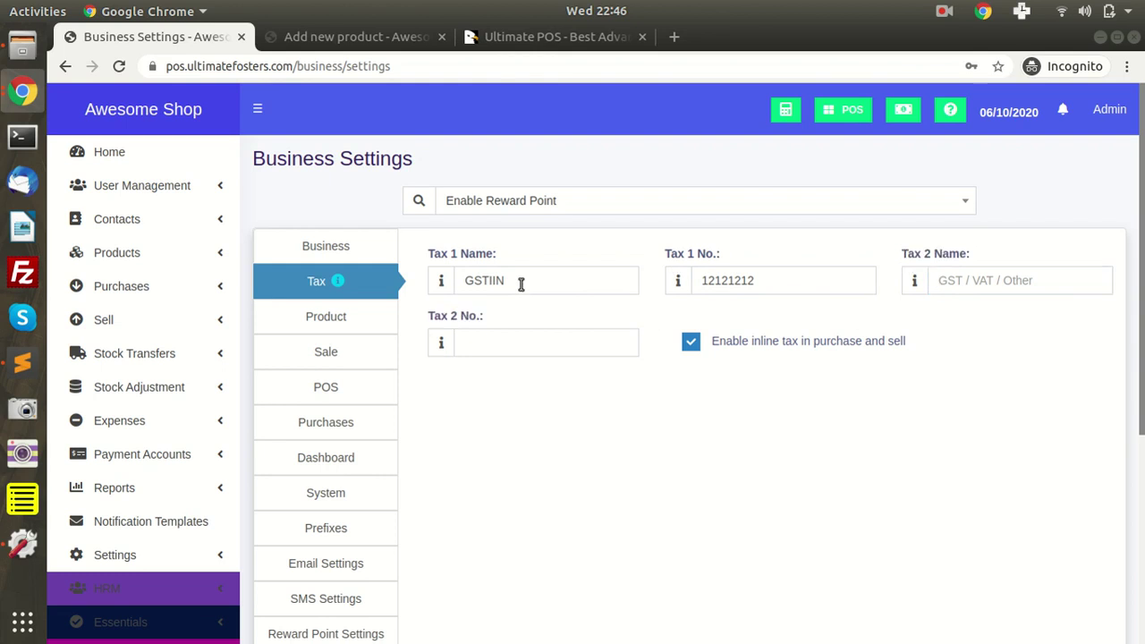
double_click(522, 283)
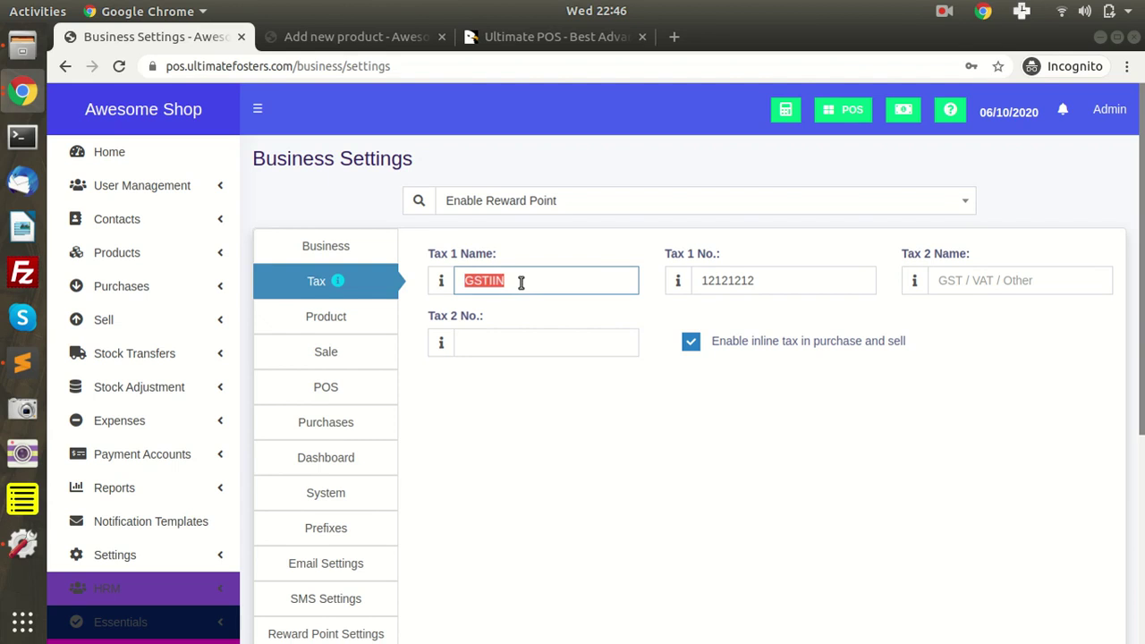
- Open the POS screen in the Add new product browser tab and check the Acer Aspire E 15 sale line's price and tax details
left_click(376, 38)
scroll(846, 235, "up", 15)
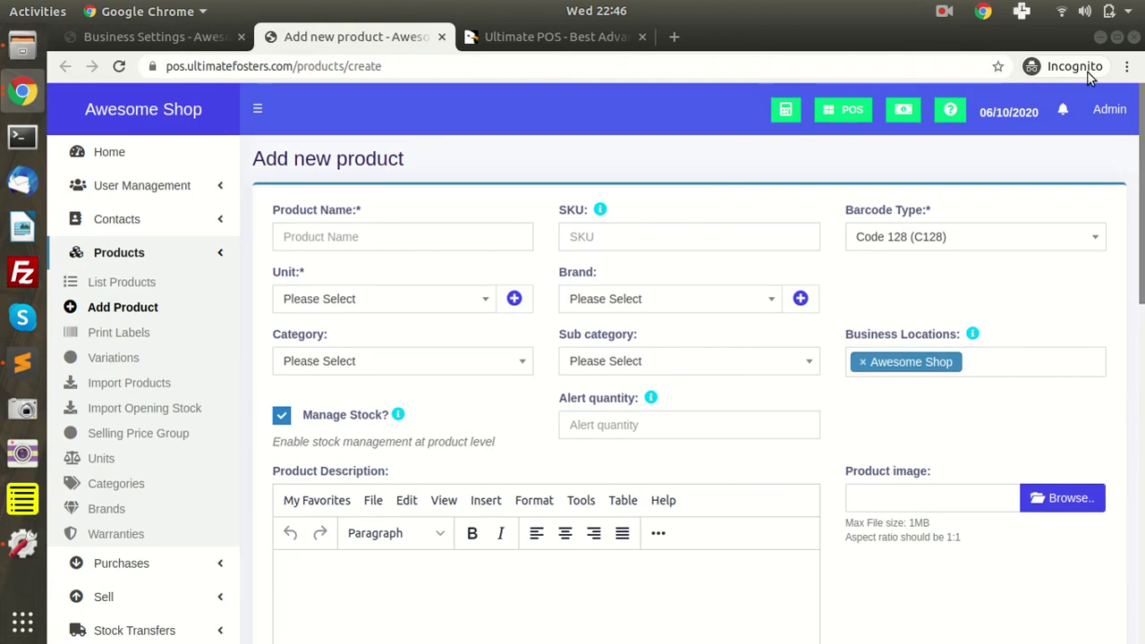
left_click(841, 112)
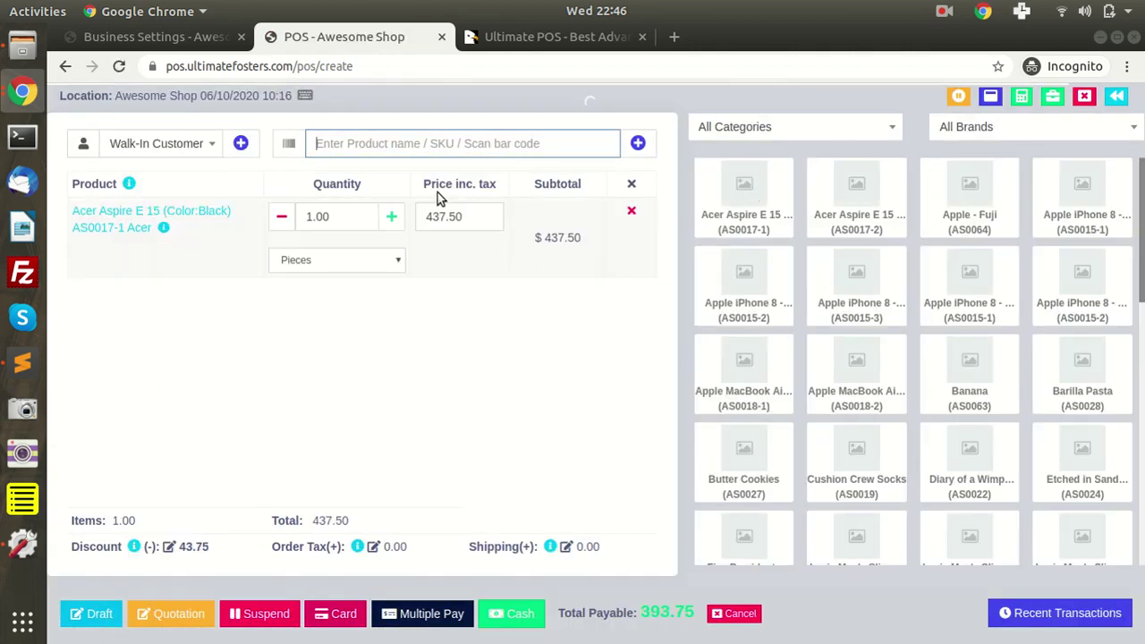
left_click(164, 213)
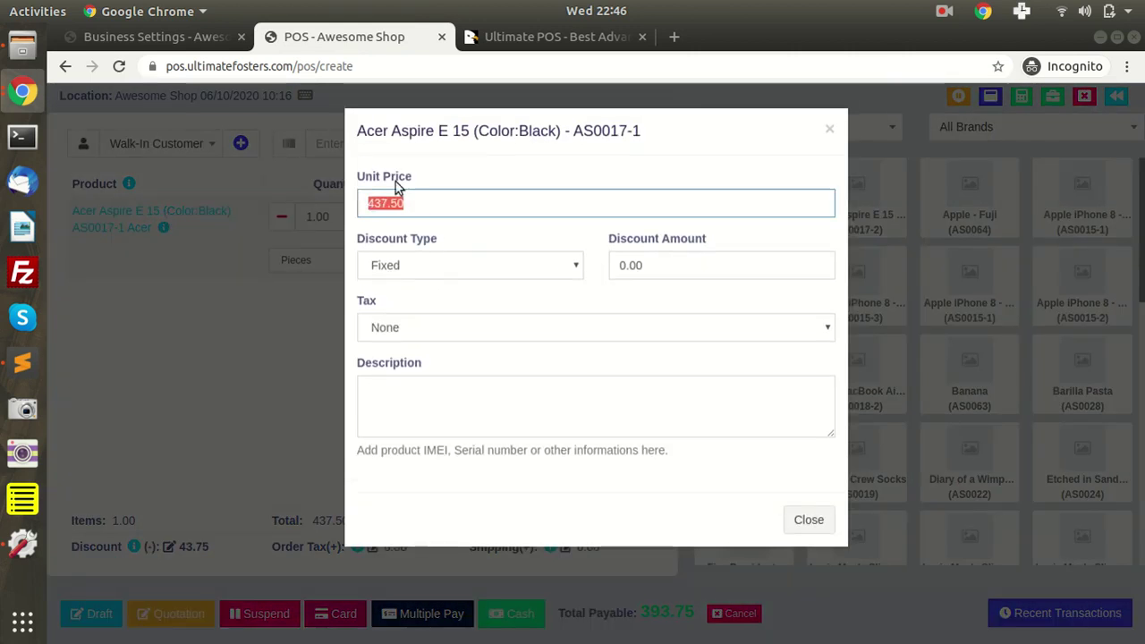
left_click(215, 228)
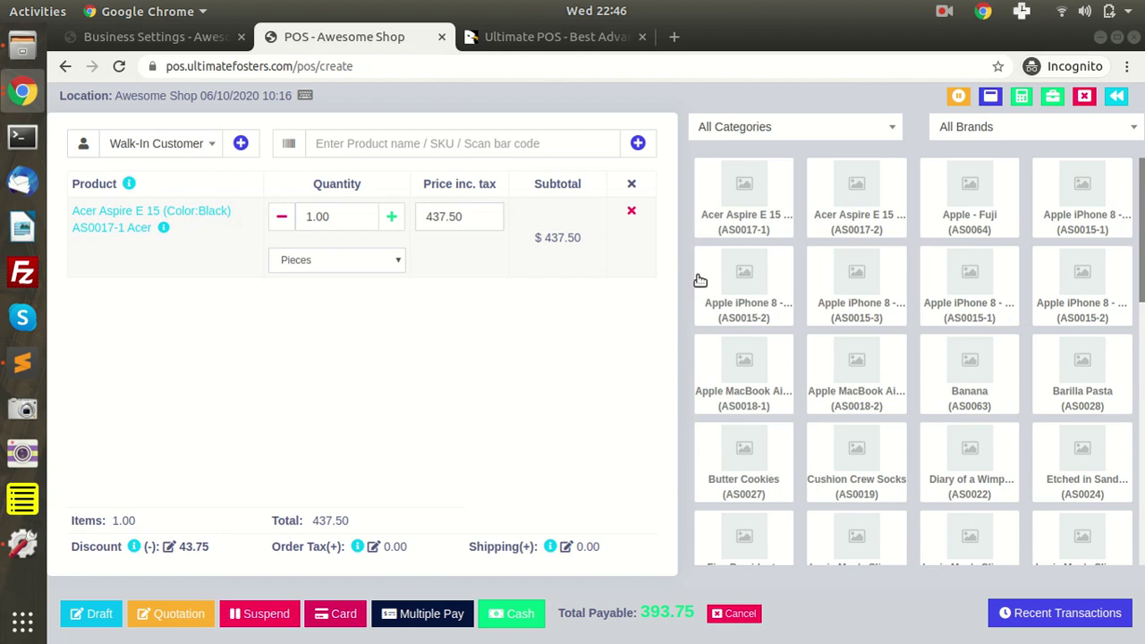
- Add Apple iPhone 8 (Color:Gray) AS0015-2 to the sale and review its tax options, keeping VAT@10%
left_click(701, 280)
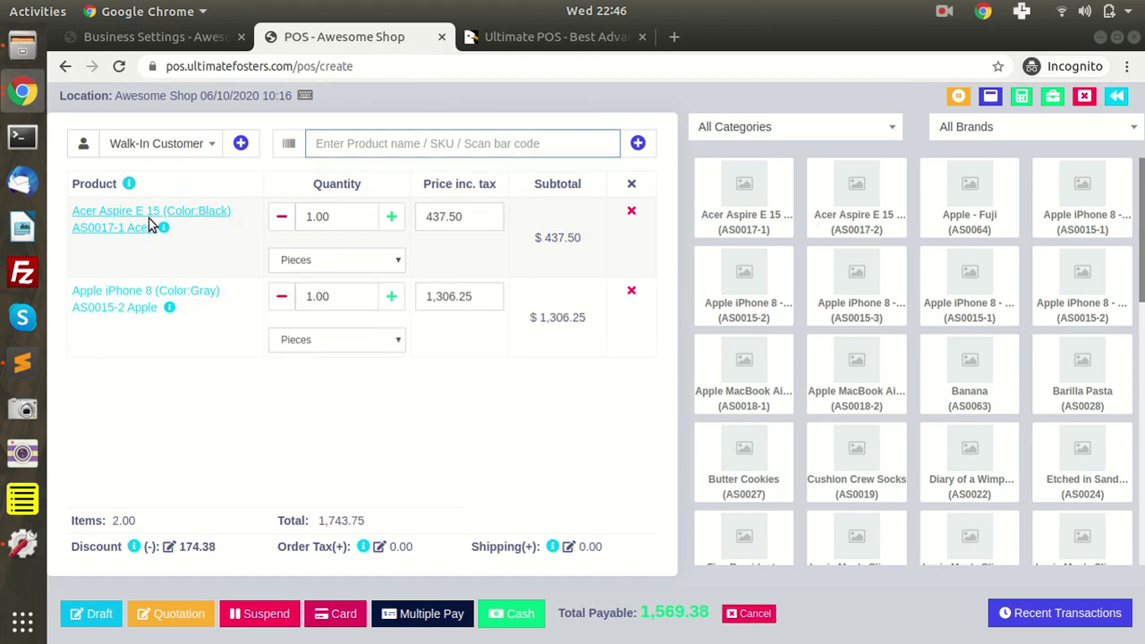
left_click(147, 293)
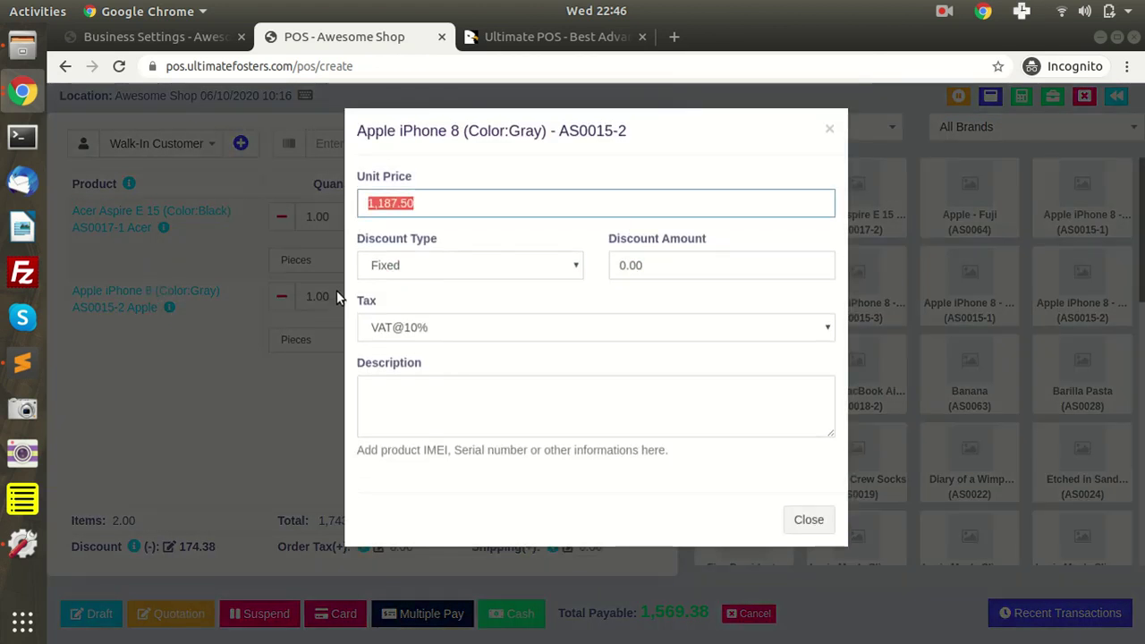
left_click(380, 325)
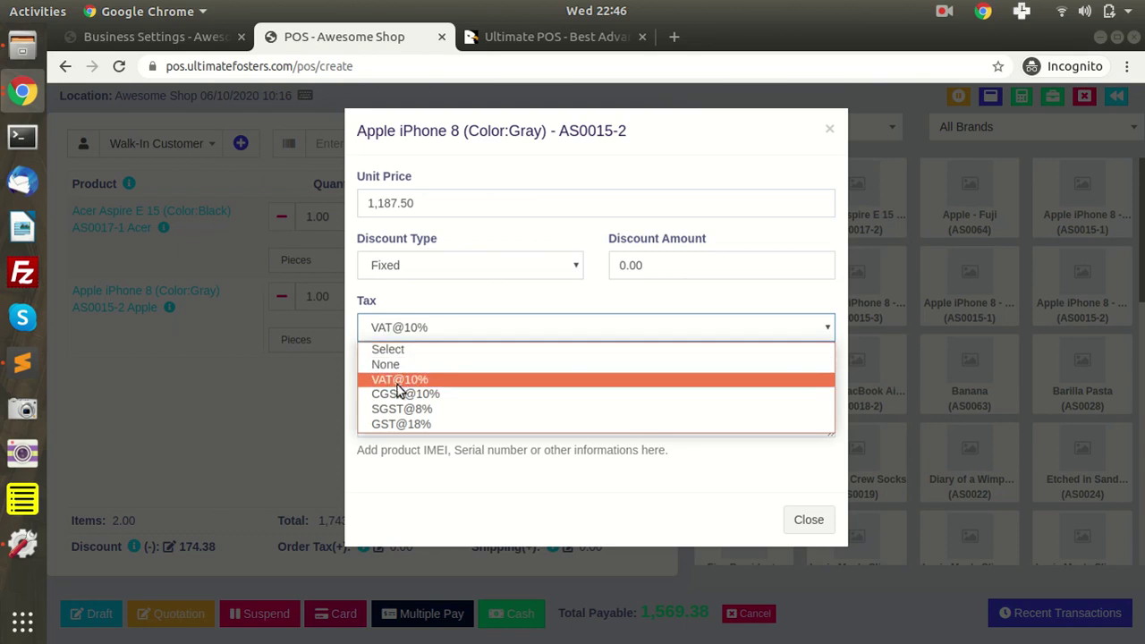
left_click(444, 305)
- Compare the Tax fields in Business Settings with the iPhone's tax on the POS screen, and close the item details
left_click(189, 40)
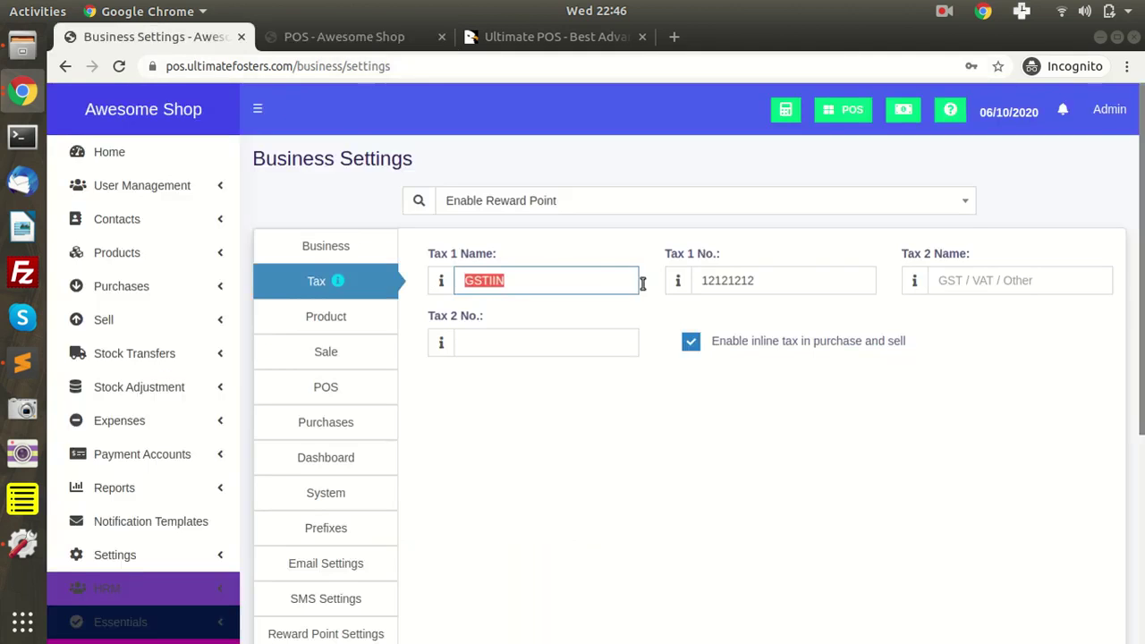
left_click(363, 37)
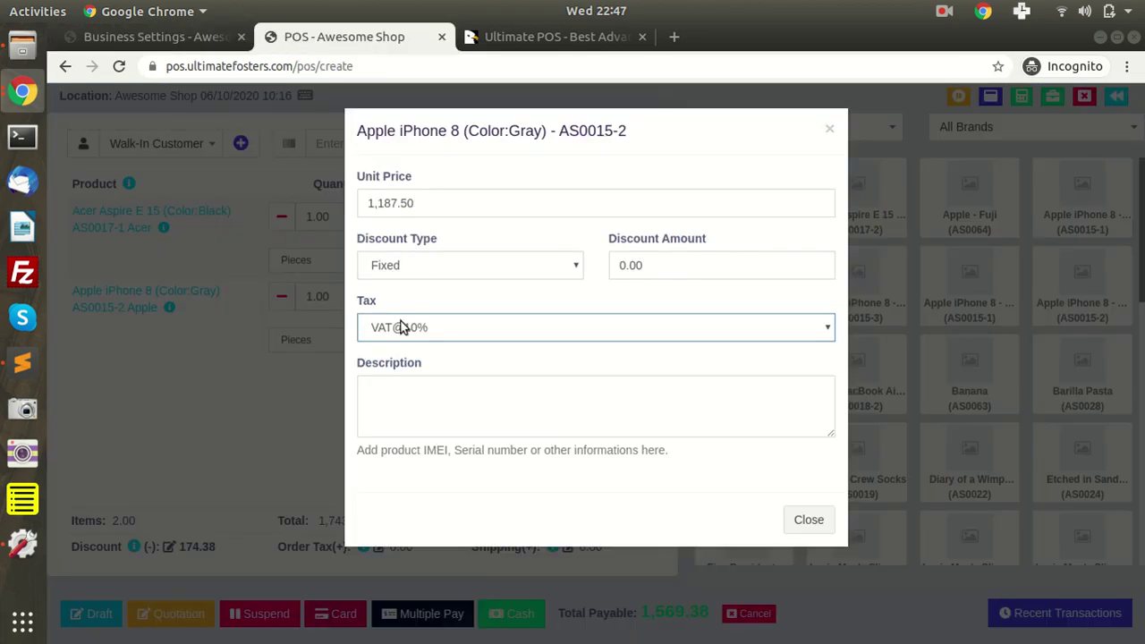
left_click(254, 371)
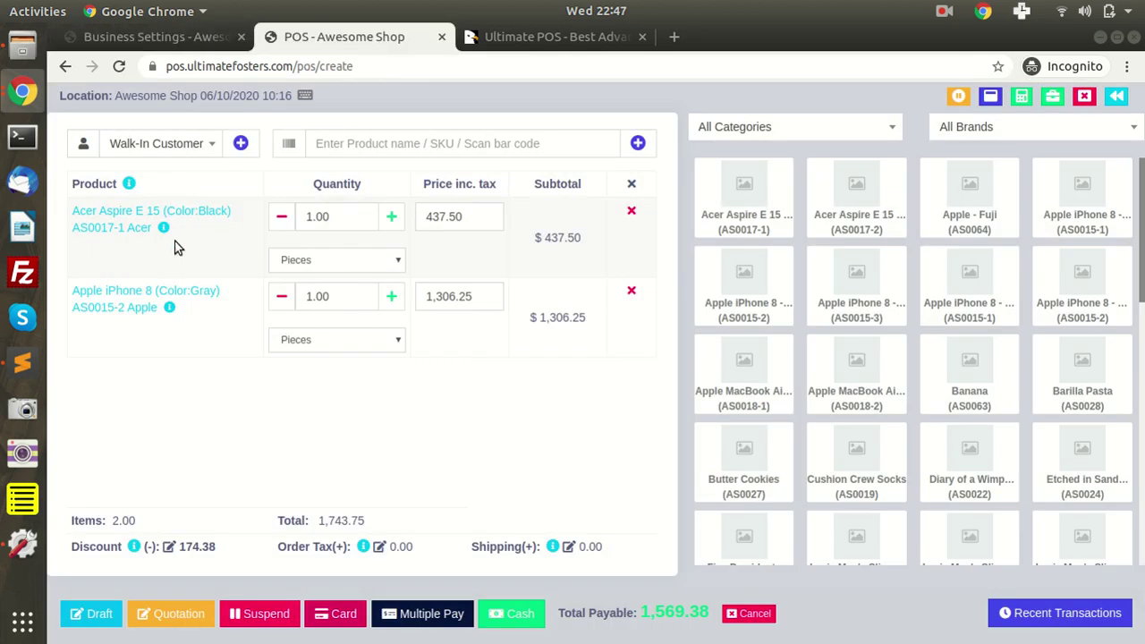
- Return to Business Settings, open the Product settings, and select the SKU prefix text
left_click(182, 39)
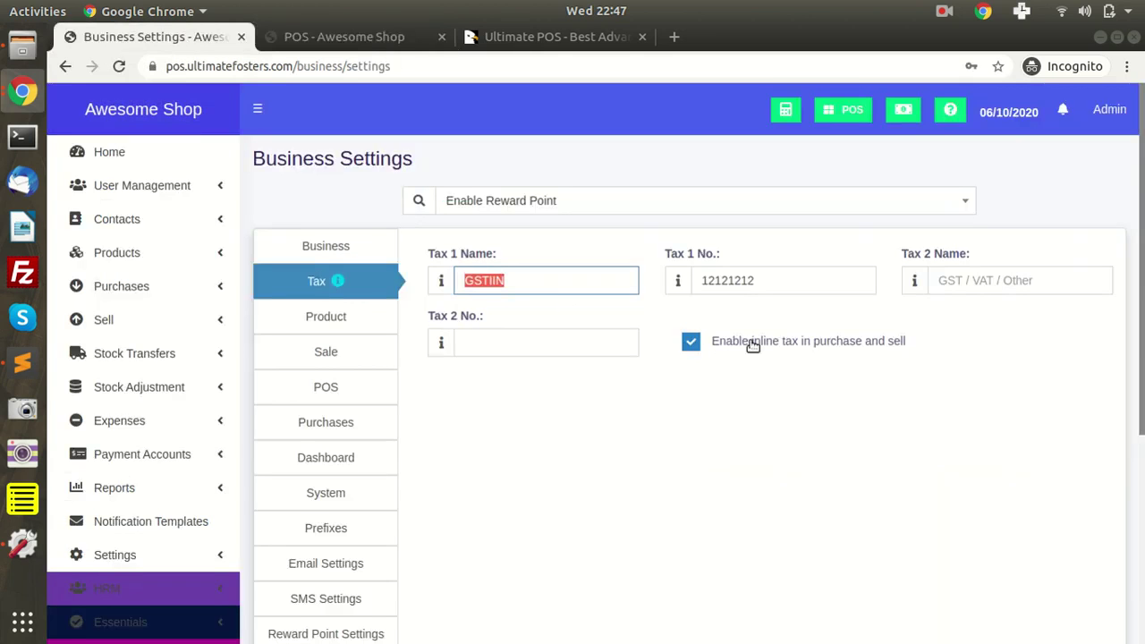
left_click(337, 315)
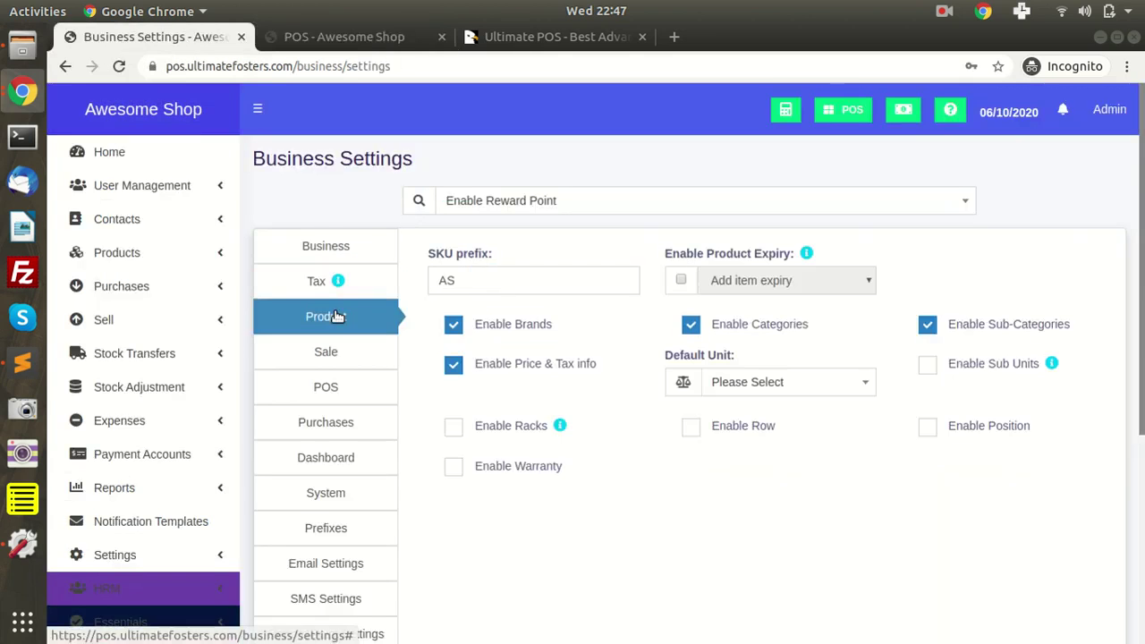
double_click(494, 290)
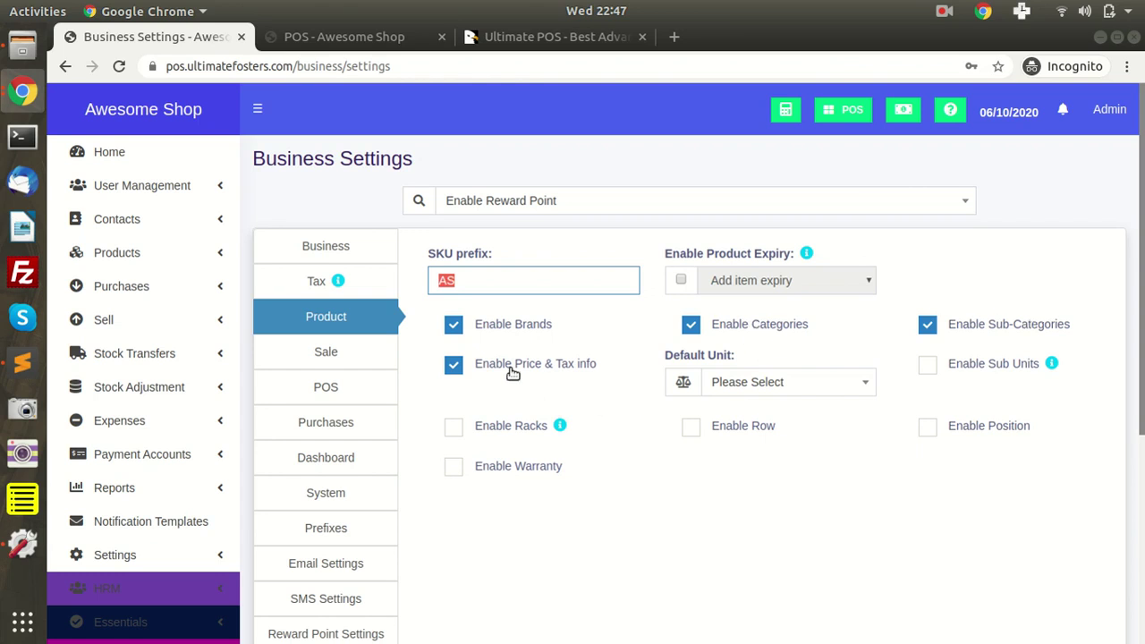
- Set the default product unit to Pieces (Pc(s)) and check the unit options and the Products submenu
left_click(739, 386)
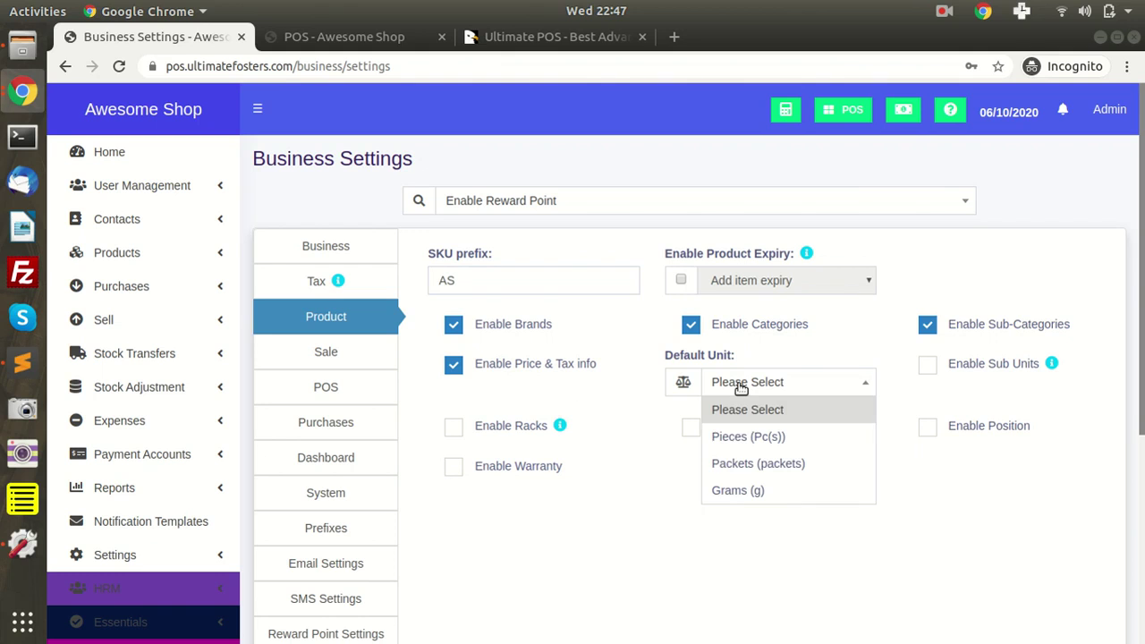
left_click(753, 437)
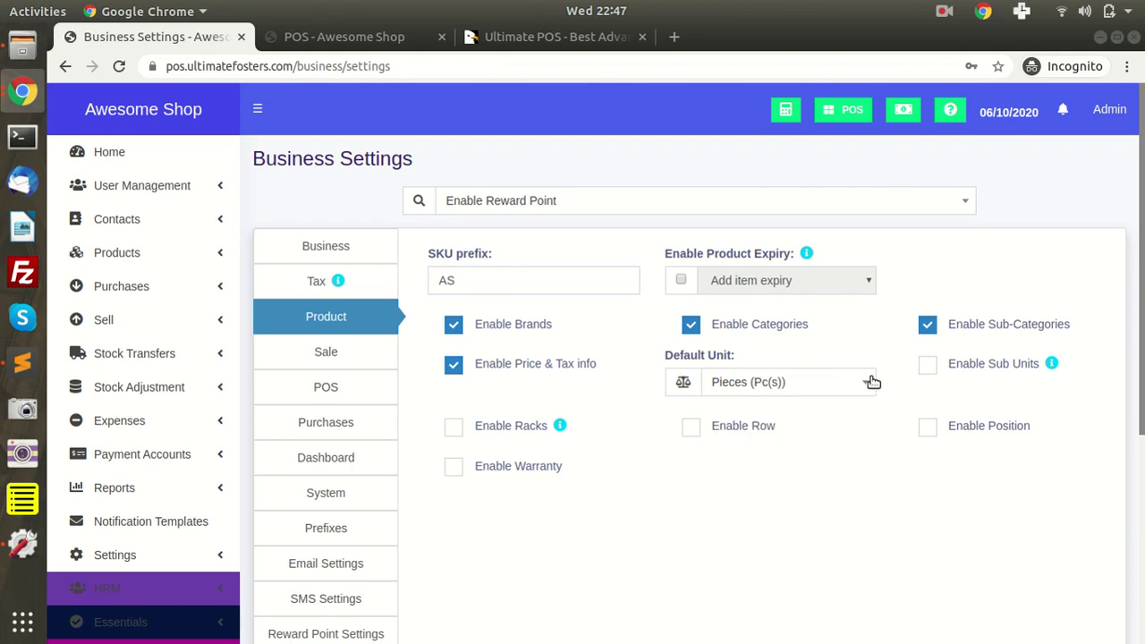
left_click(166, 256)
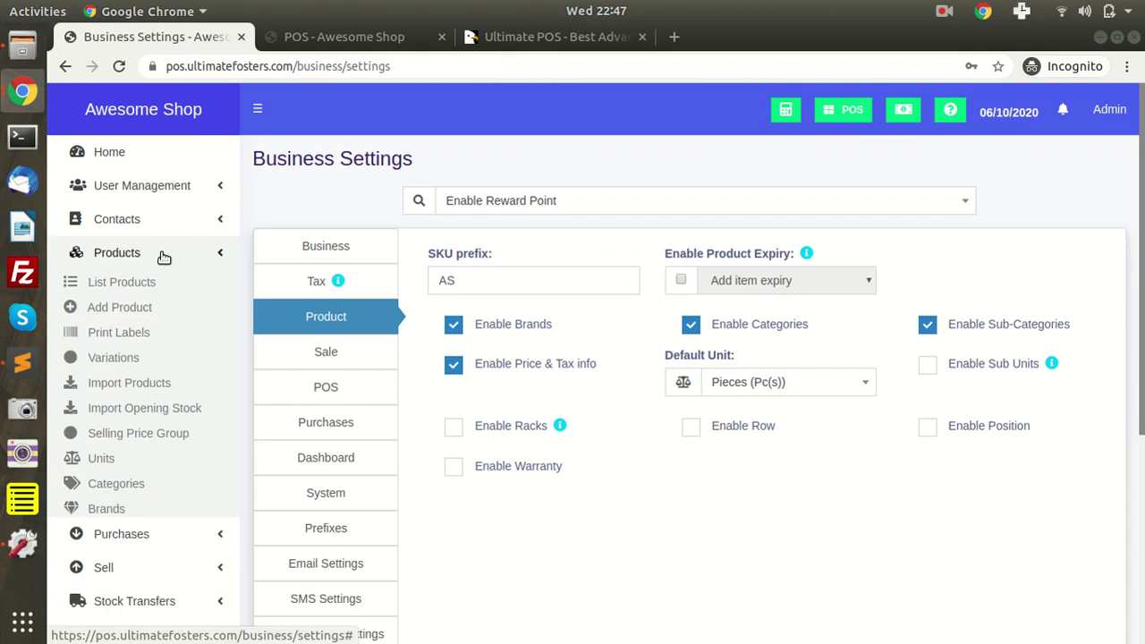
left_click(165, 255)
left_click(772, 384)
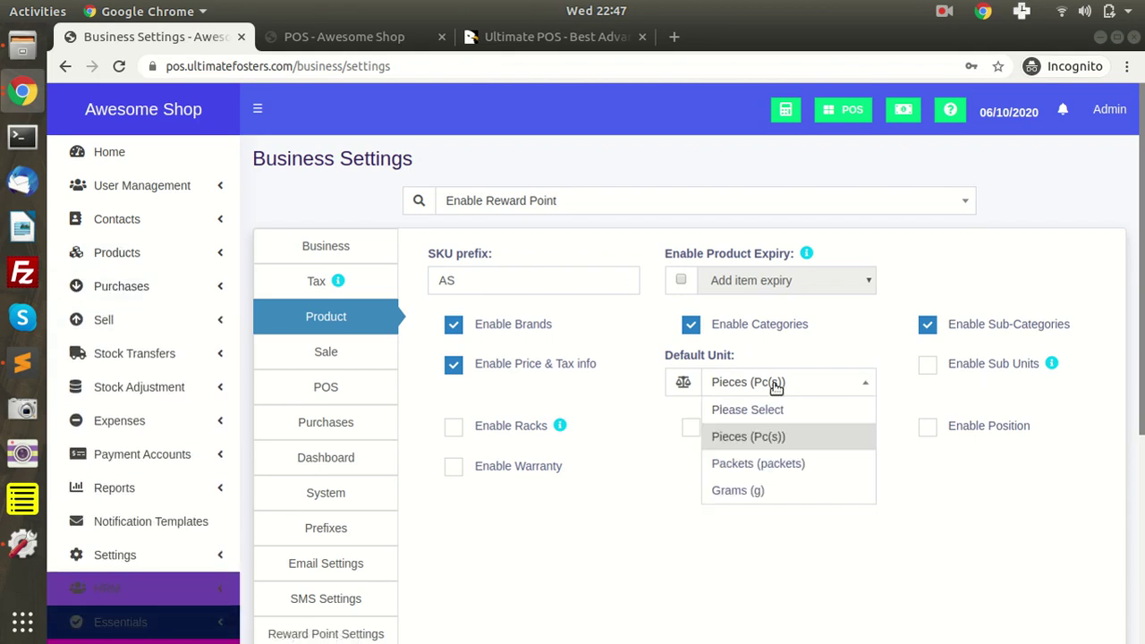
left_click(795, 362)
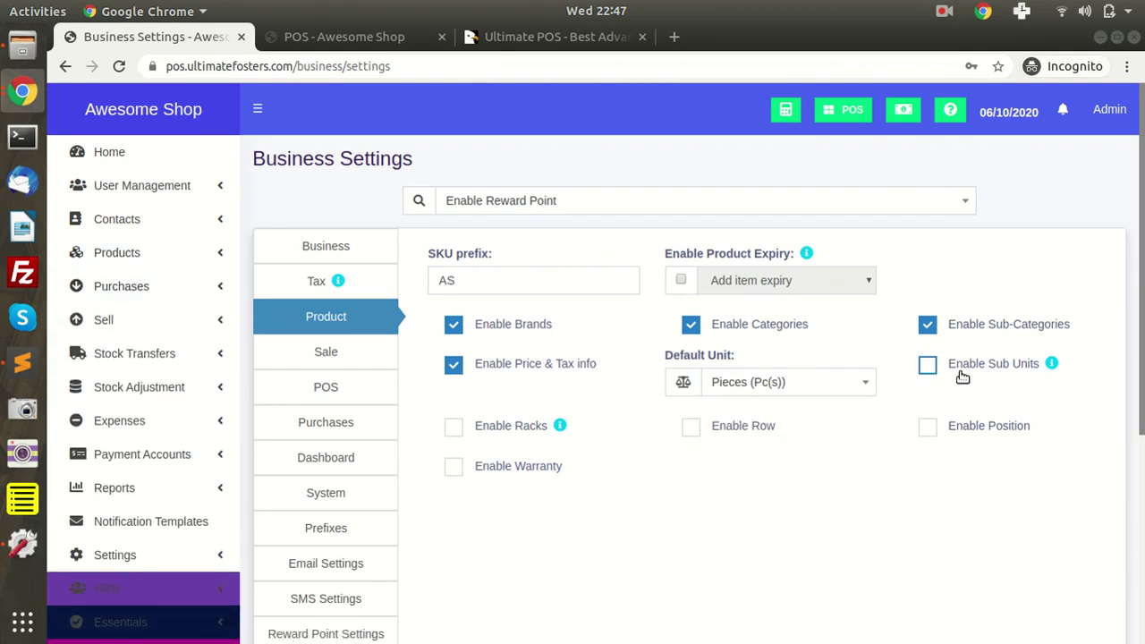
- Enable Racks, Row, Position and Warranty in the Product settings
left_click(511, 435)
left_click(732, 436)
left_click(958, 426)
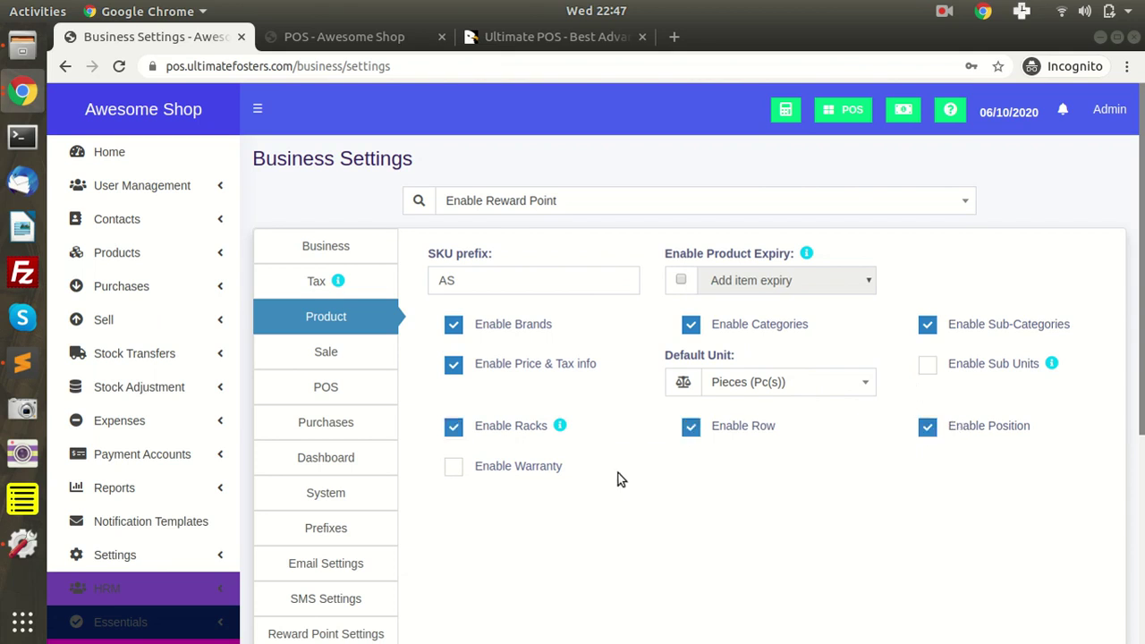
left_click(509, 469)
- Open the Sale settings and compare the Default Sale Discount with the discount applied on the POS screen
left_click(330, 353)
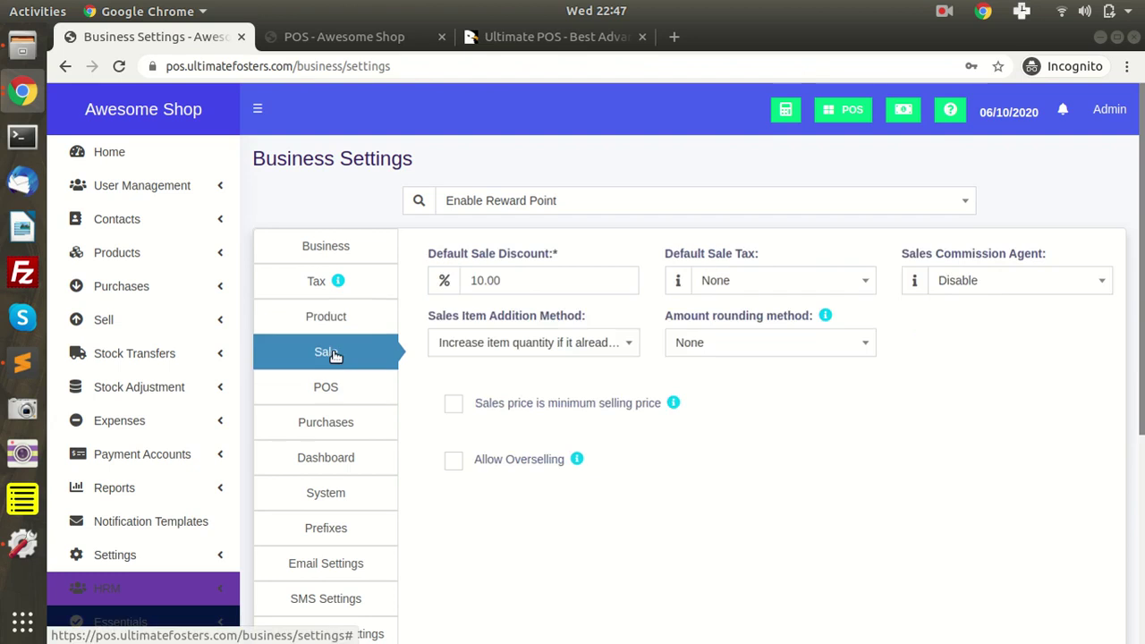
left_click(525, 283)
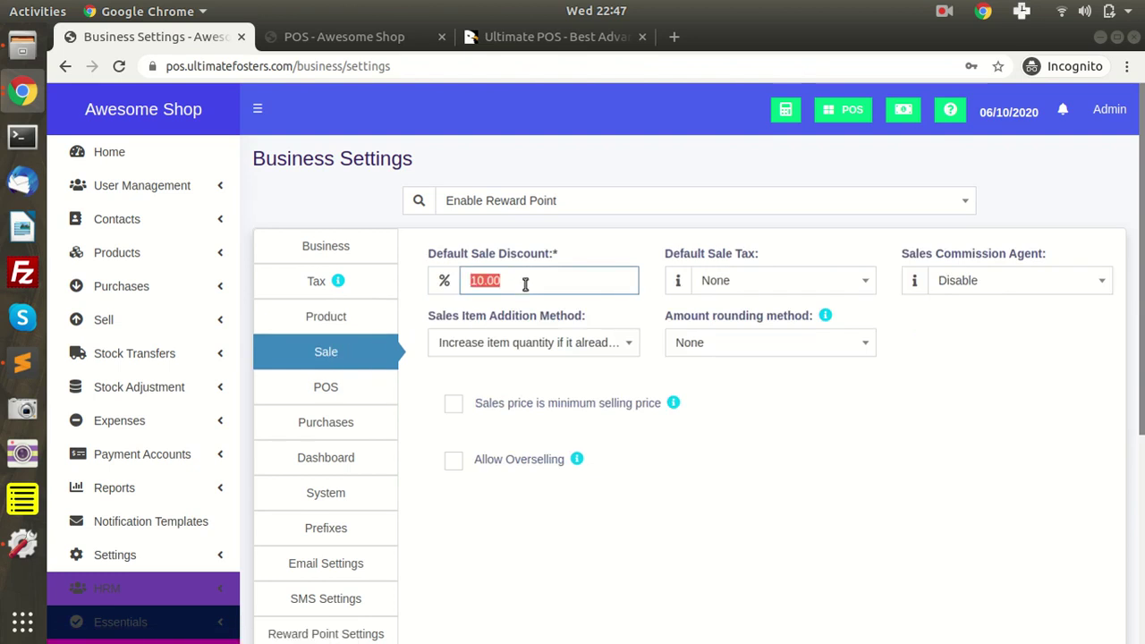
left_click(391, 45)
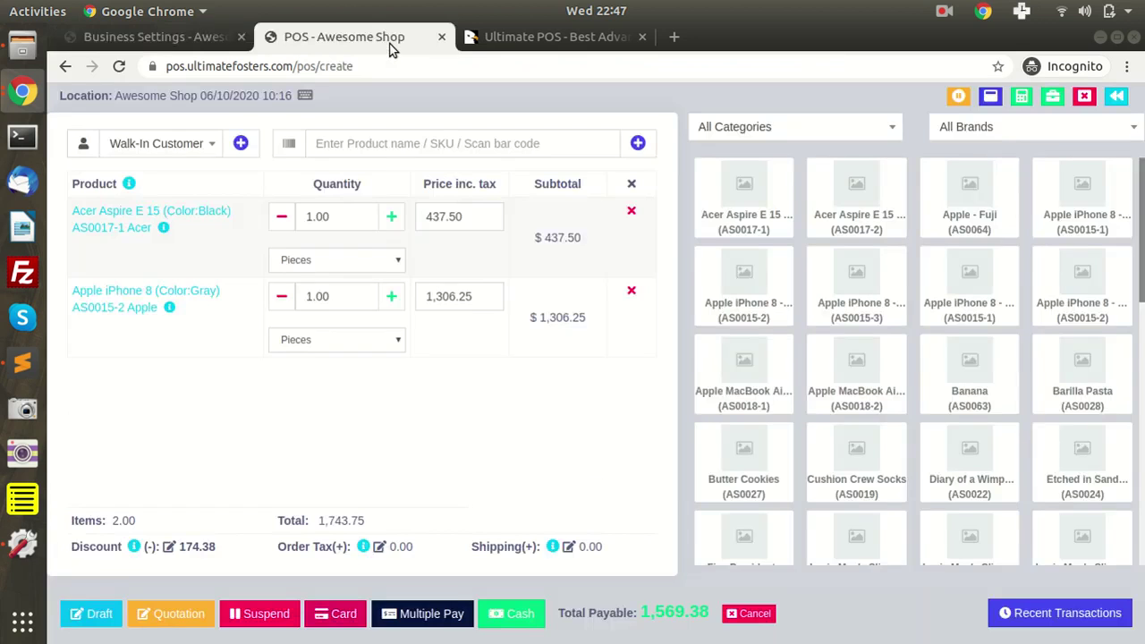
left_click(198, 42)
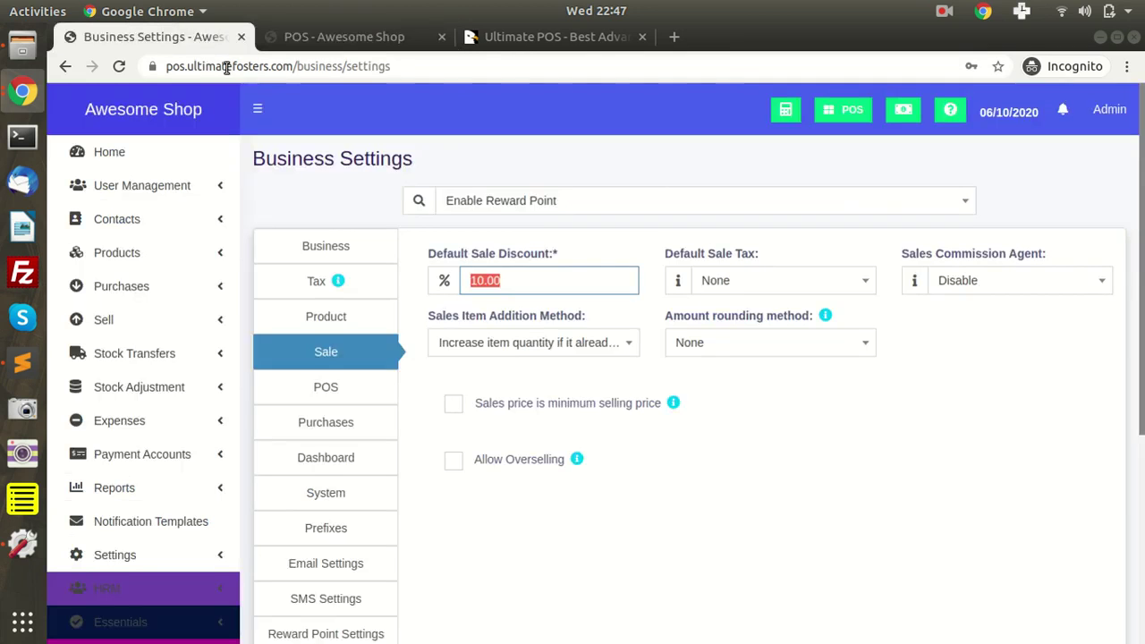
- Set the Default Sale Tax to VAT@10% and check the order tax on the POS screen
left_click(741, 292)
left_click(757, 398)
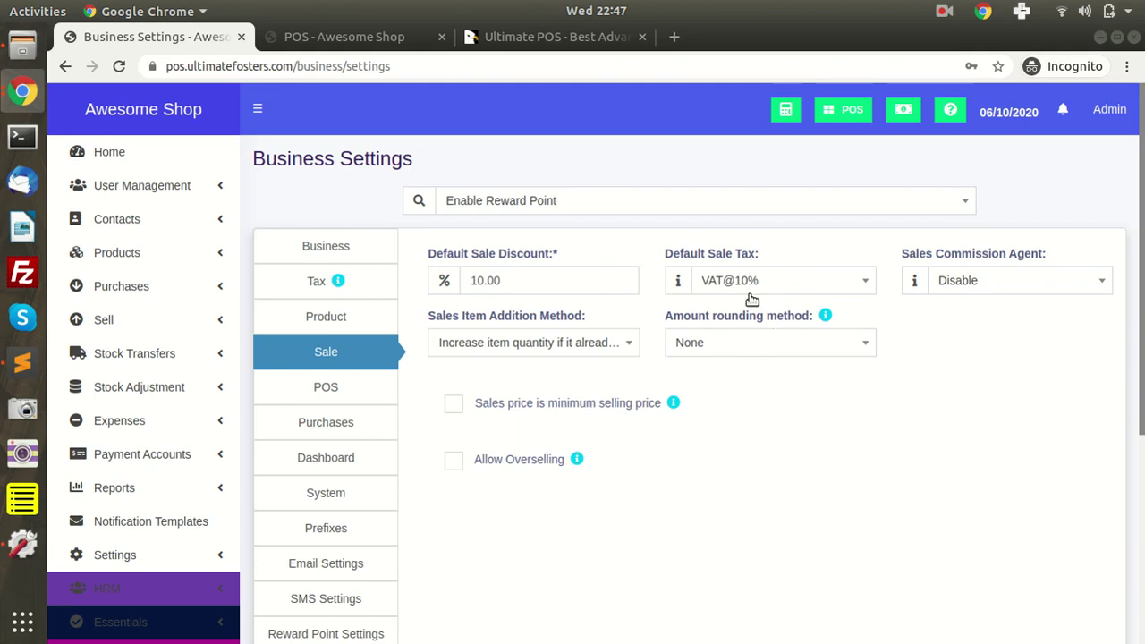
left_click(365, 43)
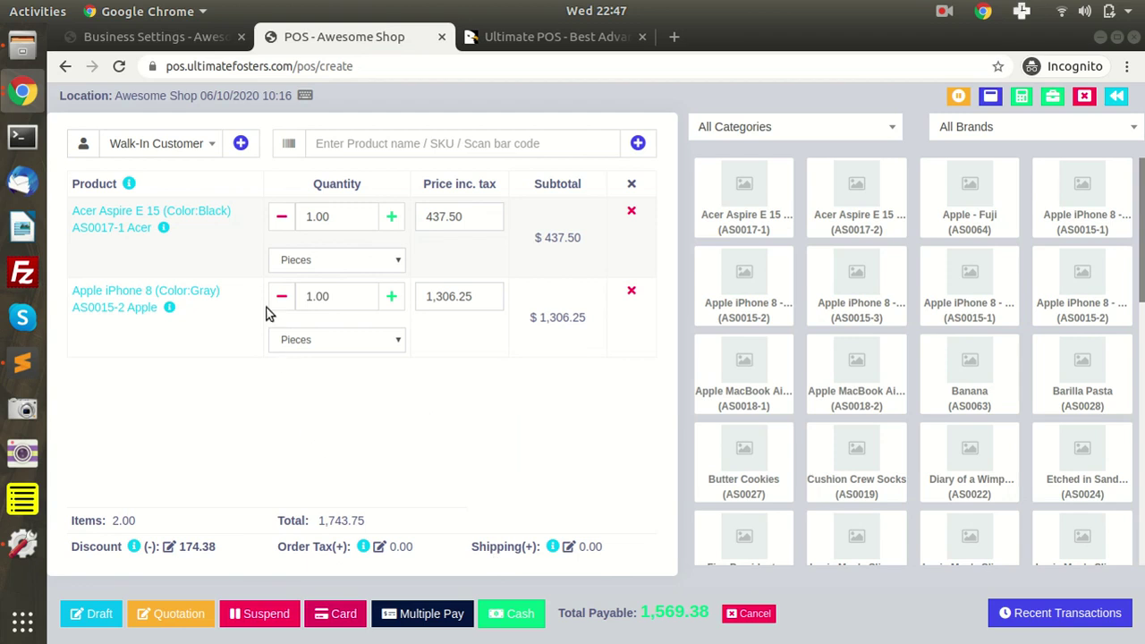
left_click(213, 39)
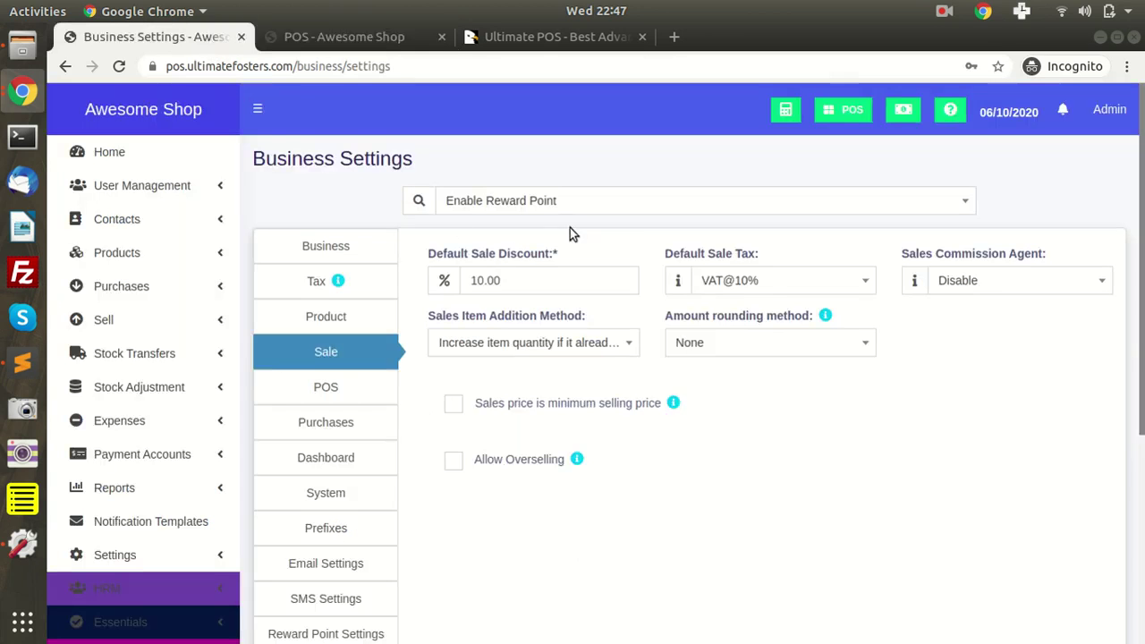
- Review the options for Sales Commission Agent, Sales Item Addition Method and Amount rounding method without changing them
left_click(956, 286)
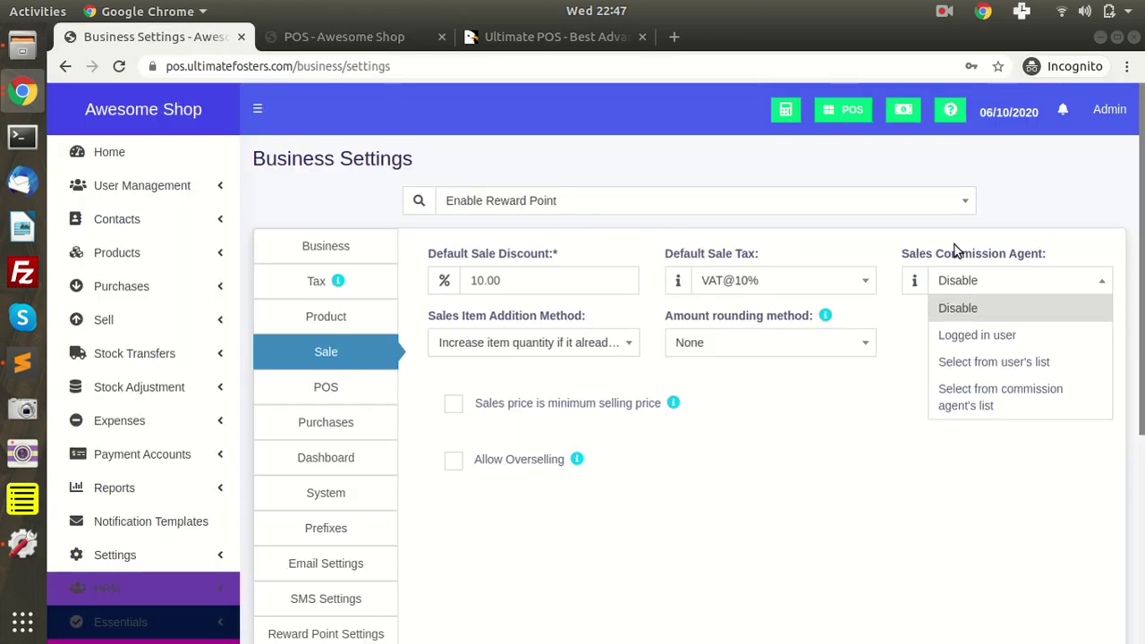
left_click(953, 245)
left_click(560, 340)
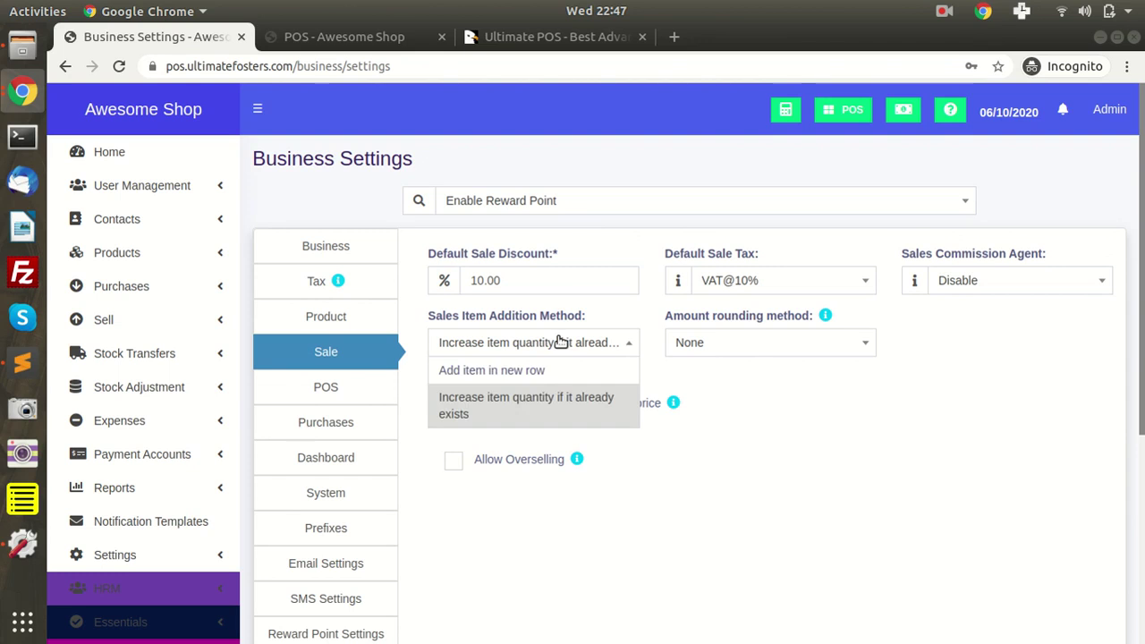
left_click(599, 311)
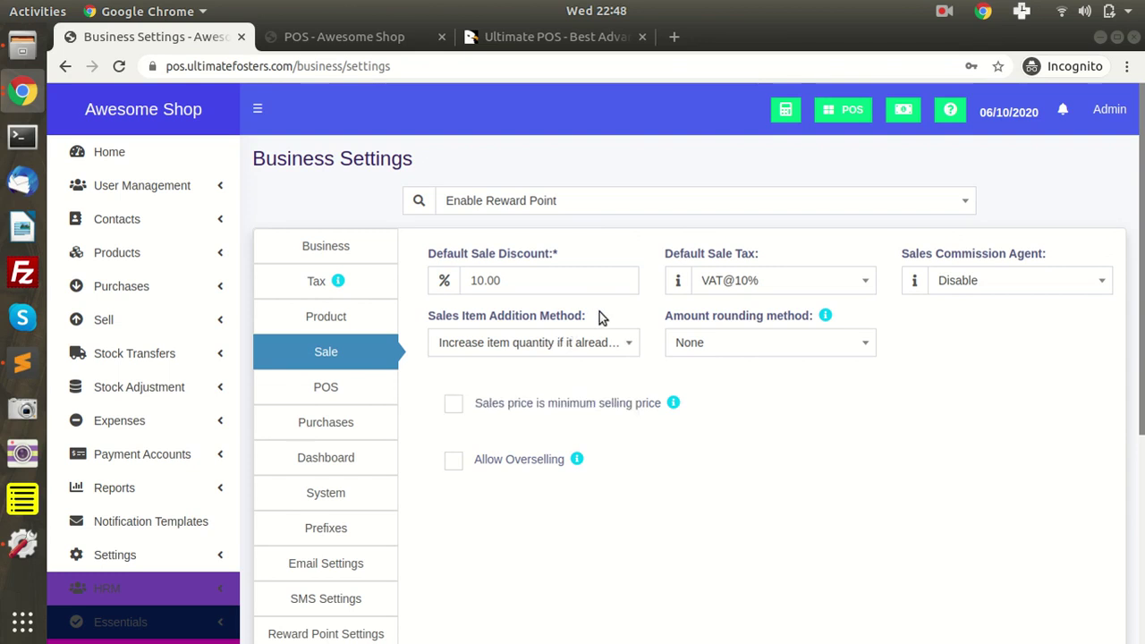
left_click(736, 344)
left_click(920, 355)
- Add another Apple iPhone 8 (Color:Gray) AS0015-2 to the POS sale and highlight the total payable amount
key("ctrl+Tab")
left_click(724, 322)
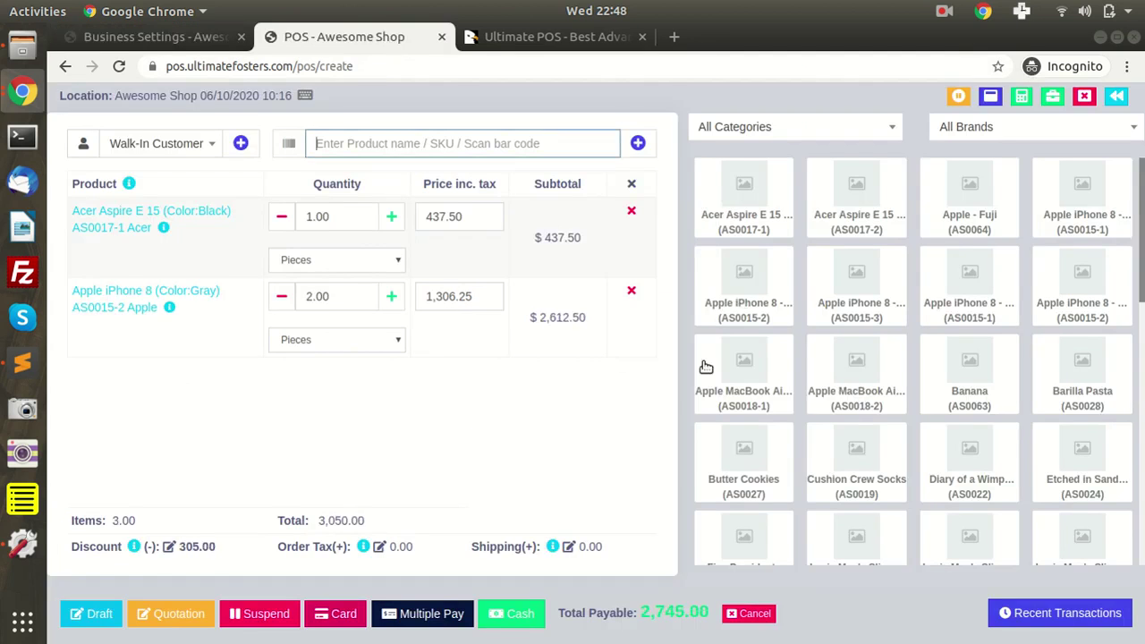
left_click_drag(642, 612, 704, 609)
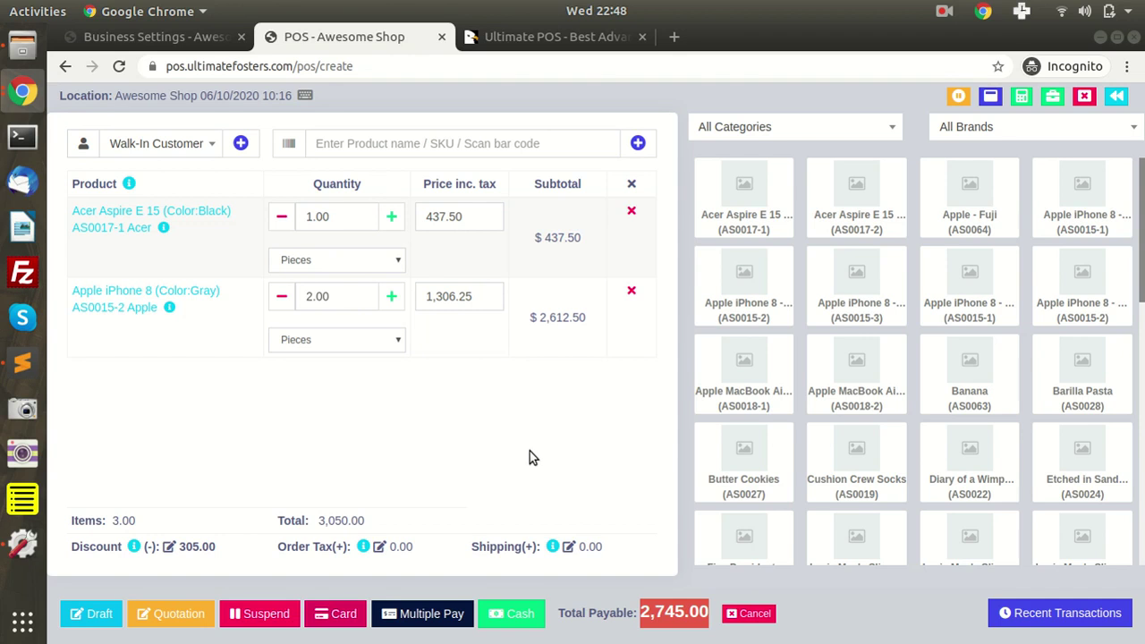
left_click(205, 40)
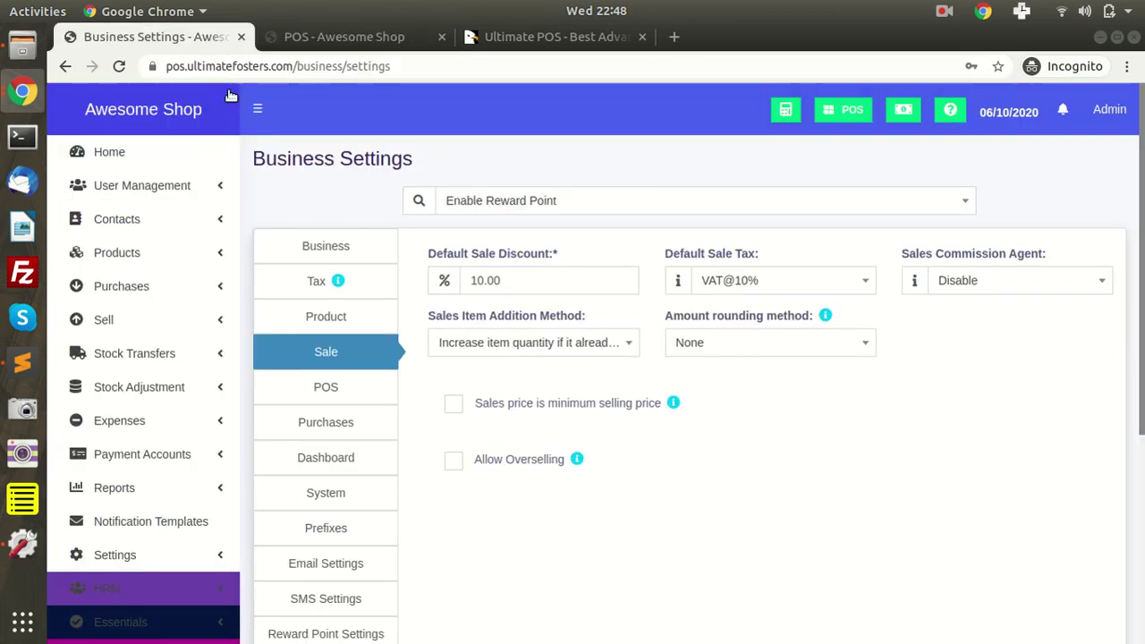
- Examine the Sales Item Addition Method and Amount rounding method options and compare them with the sale on the POS screen
left_click(479, 343)
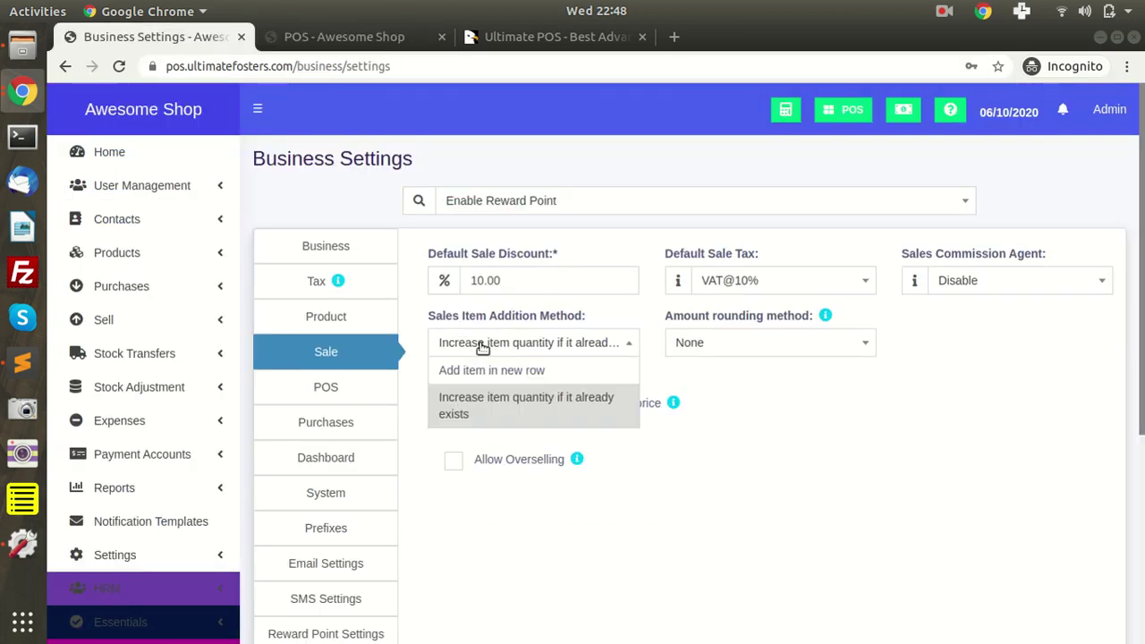
left_click(759, 374)
left_click(726, 350)
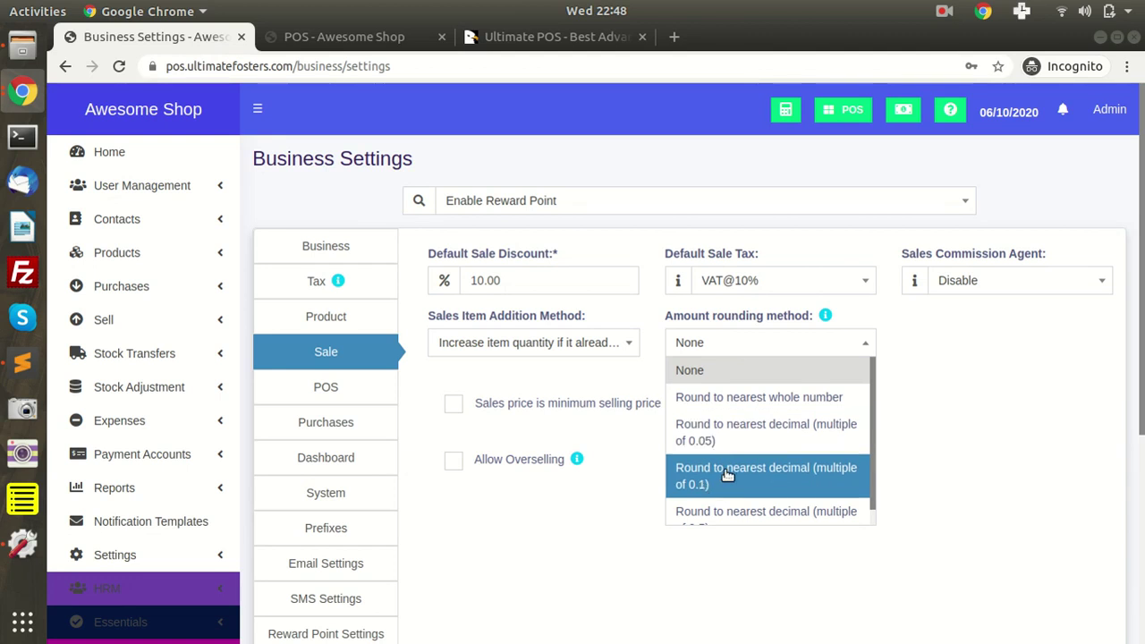
scroll(731, 454, "down", 1)
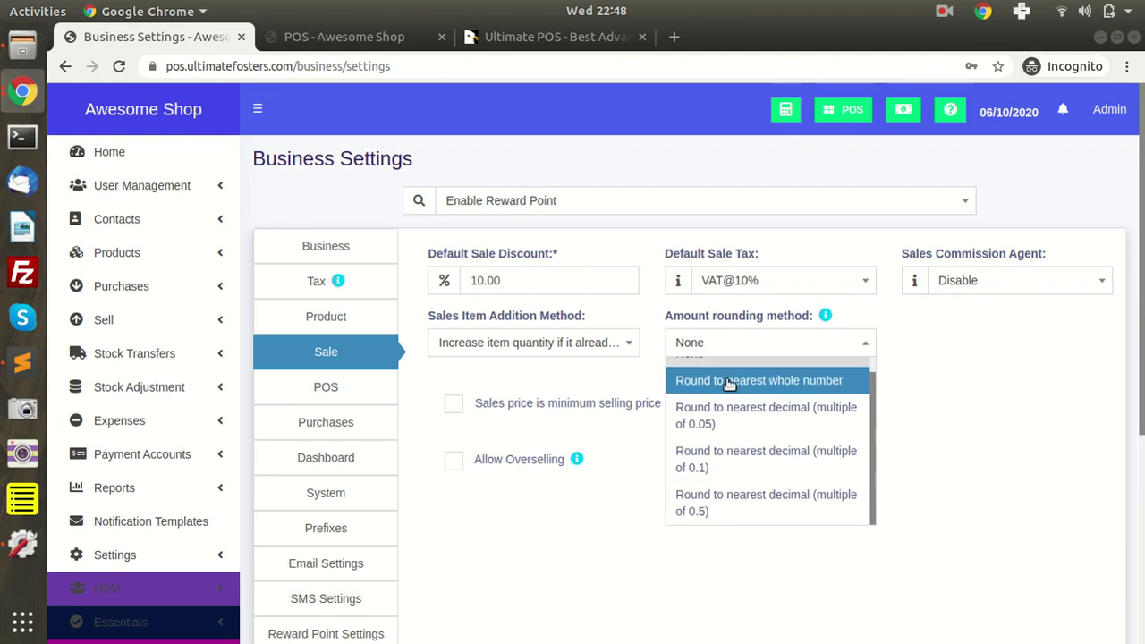
scroll(816, 421, "up", 1)
left_click(947, 391)
left_click(349, 36)
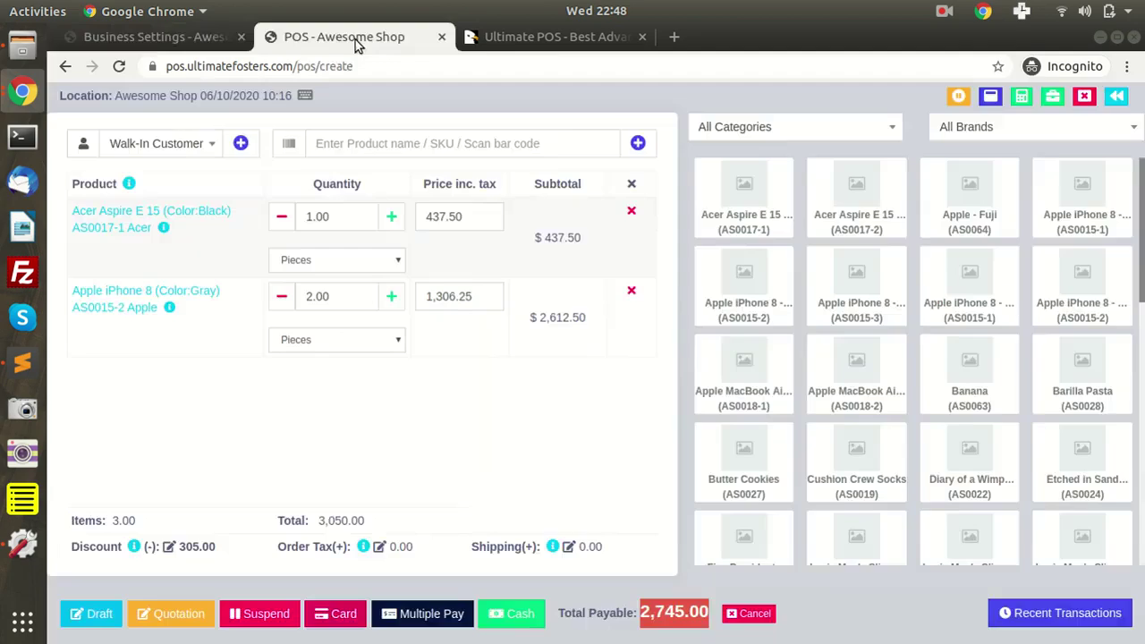
left_click(219, 37)
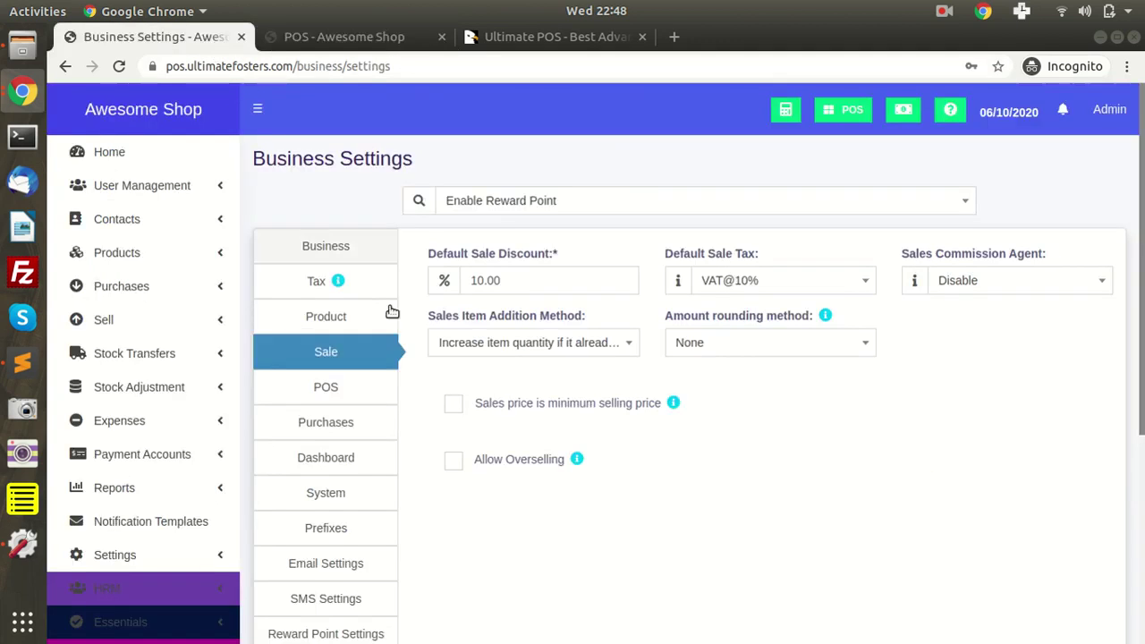
- Enable Sales price is minimum selling price and Allow Overselling, checking the product prices on the POS screen
left_click(527, 410)
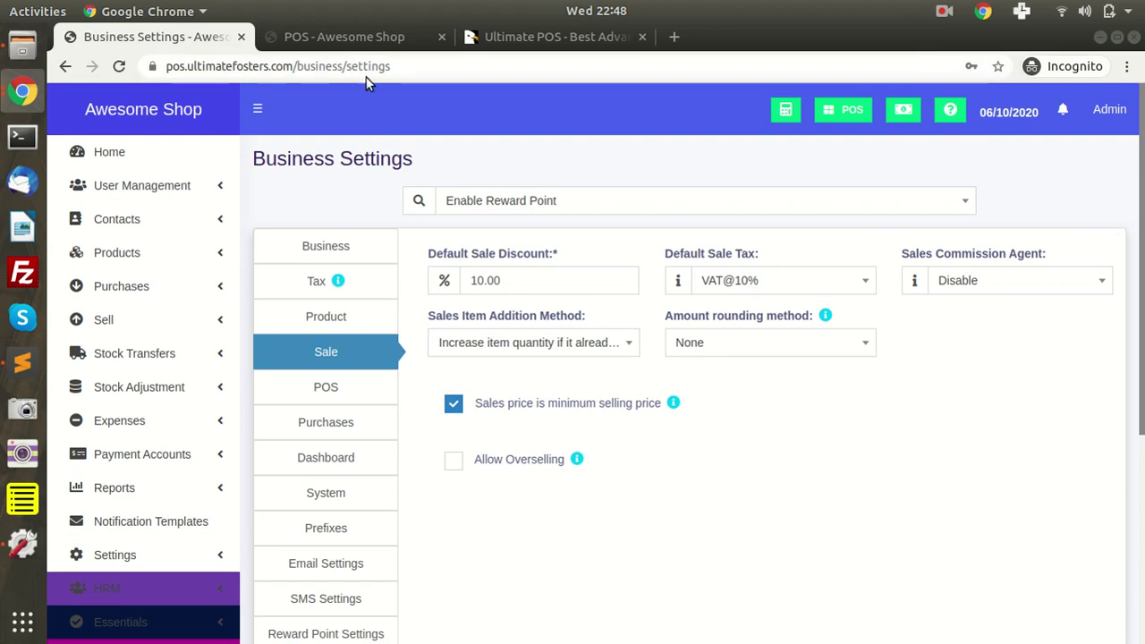
left_click(366, 38)
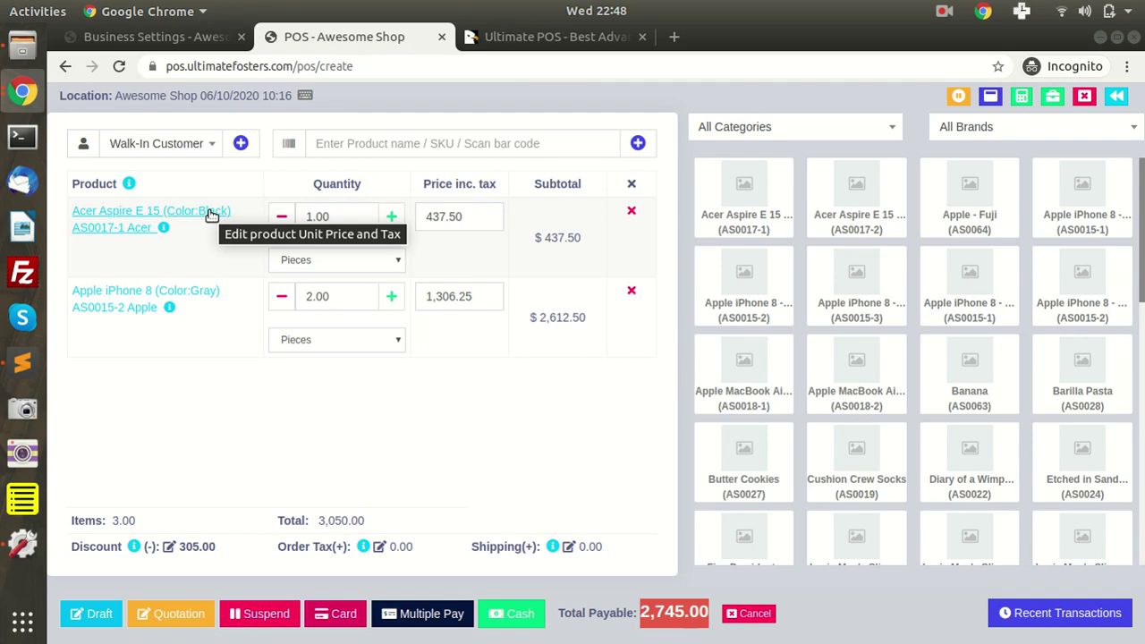
left_click(184, 40)
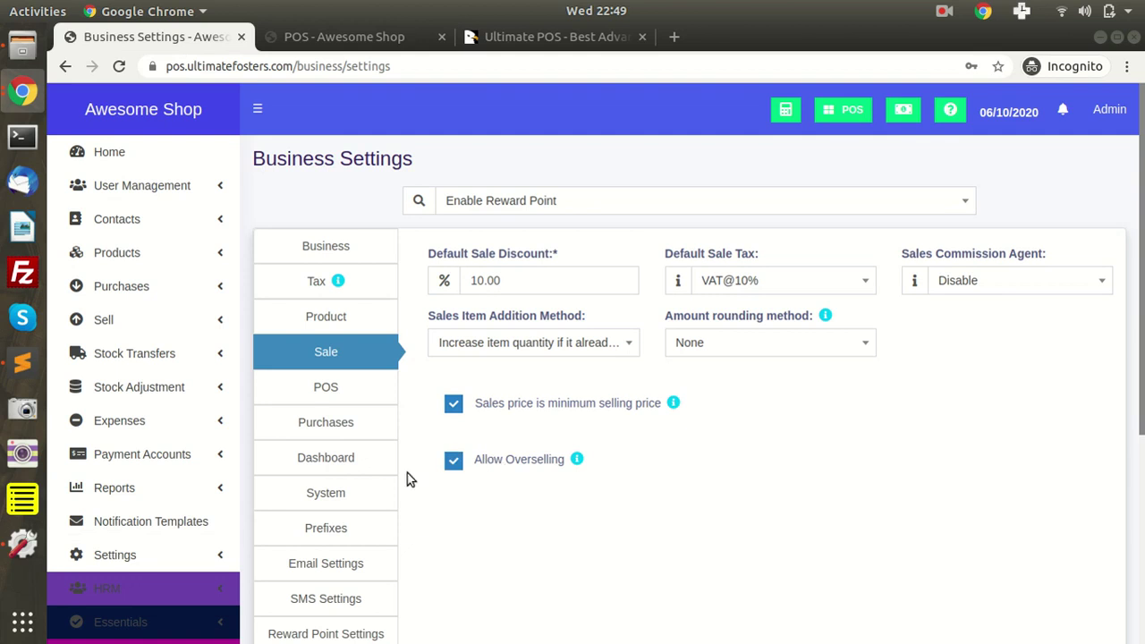
- Add more iPhone 8 items (AS0015-2, AS0015-3, AS0015-1) and a Banana to the POS sale, comparing it with the Sale settings
left_click(363, 35)
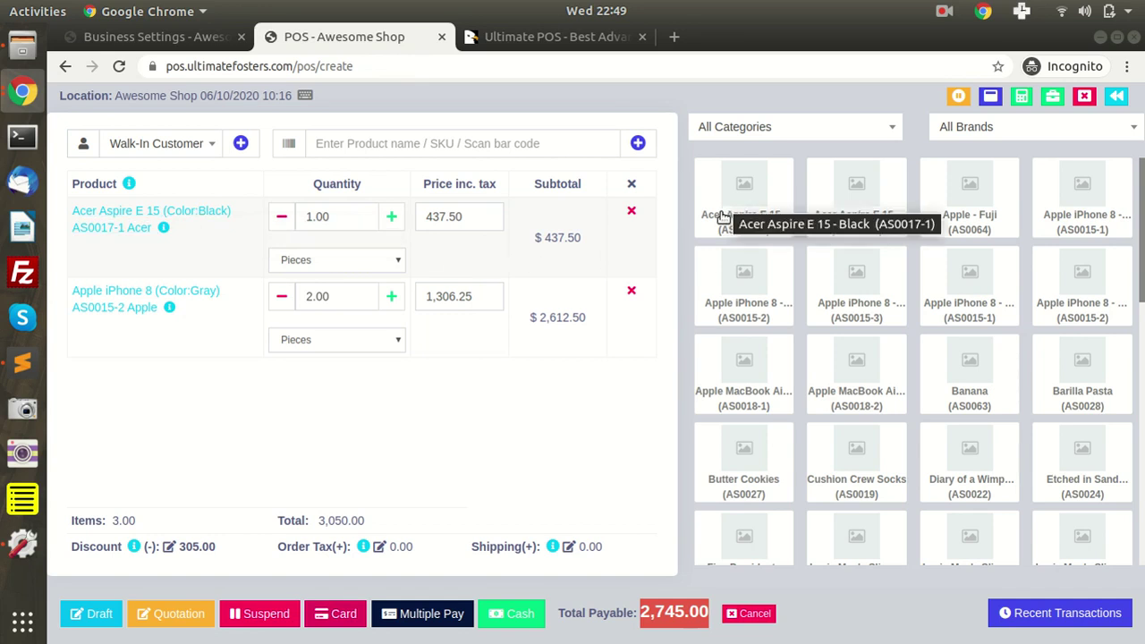
left_click(736, 296)
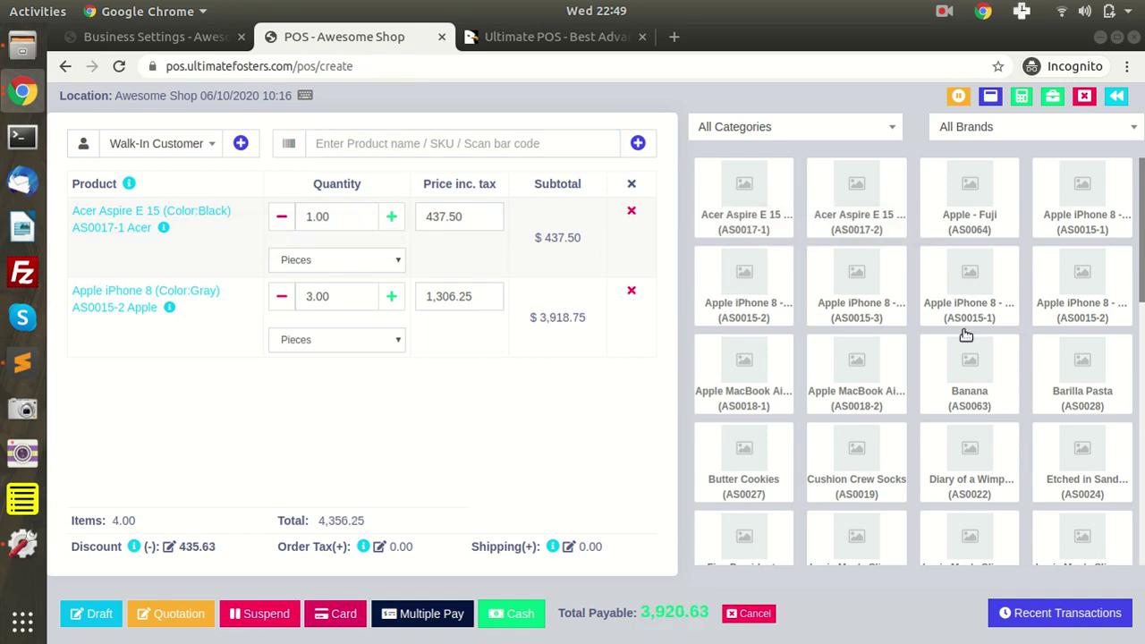
left_click(965, 380)
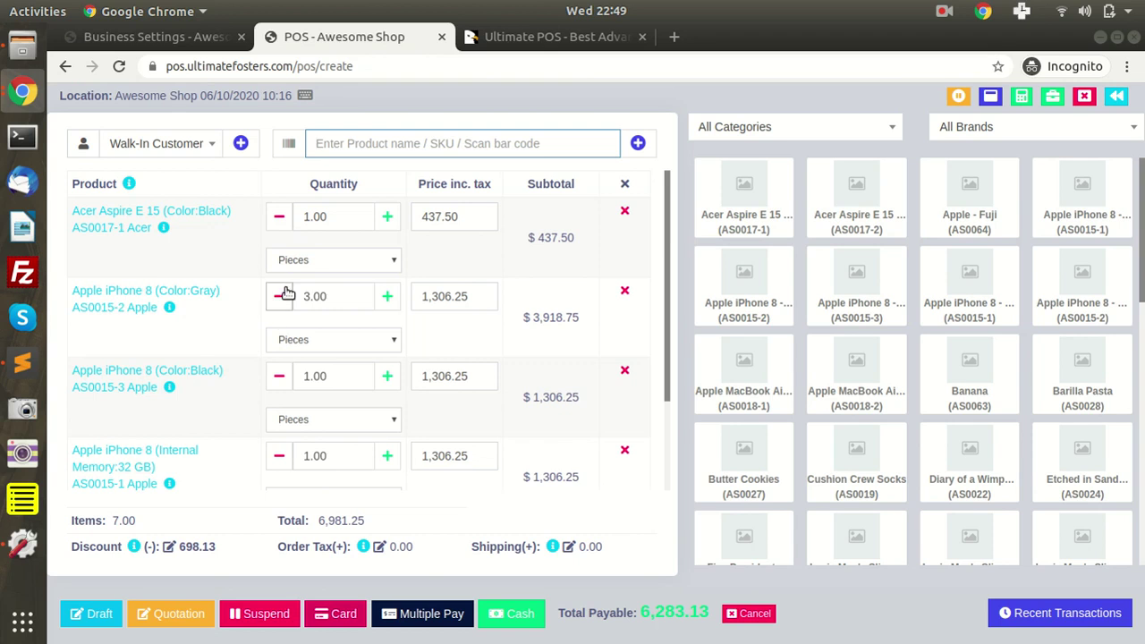
scroll(286, 293, "down", 3)
left_click(180, 39)
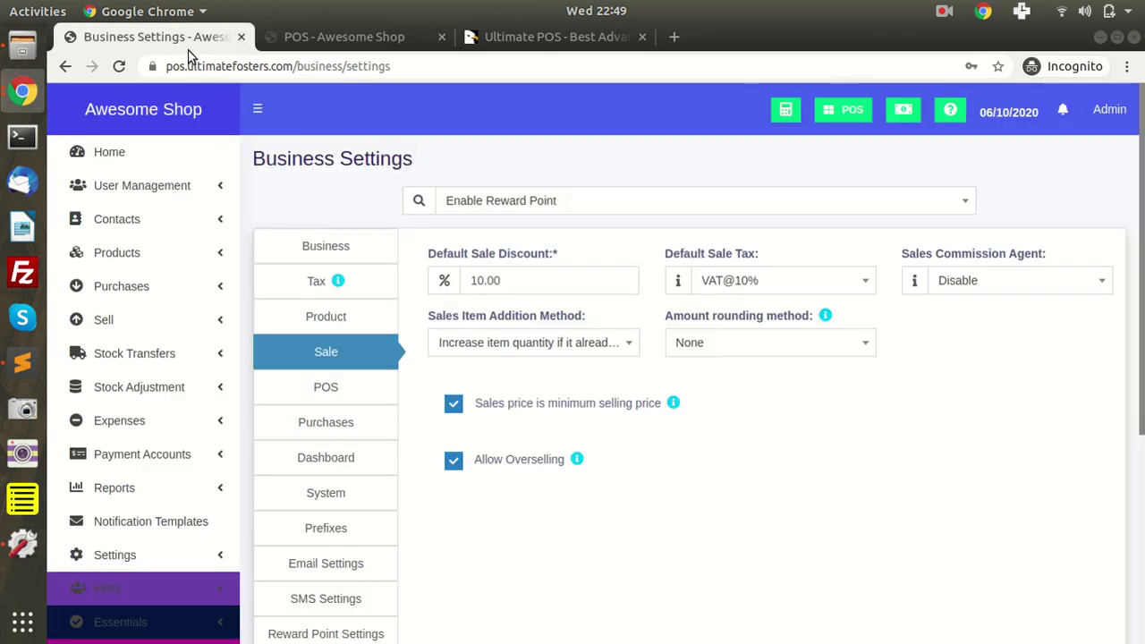
left_click(376, 35)
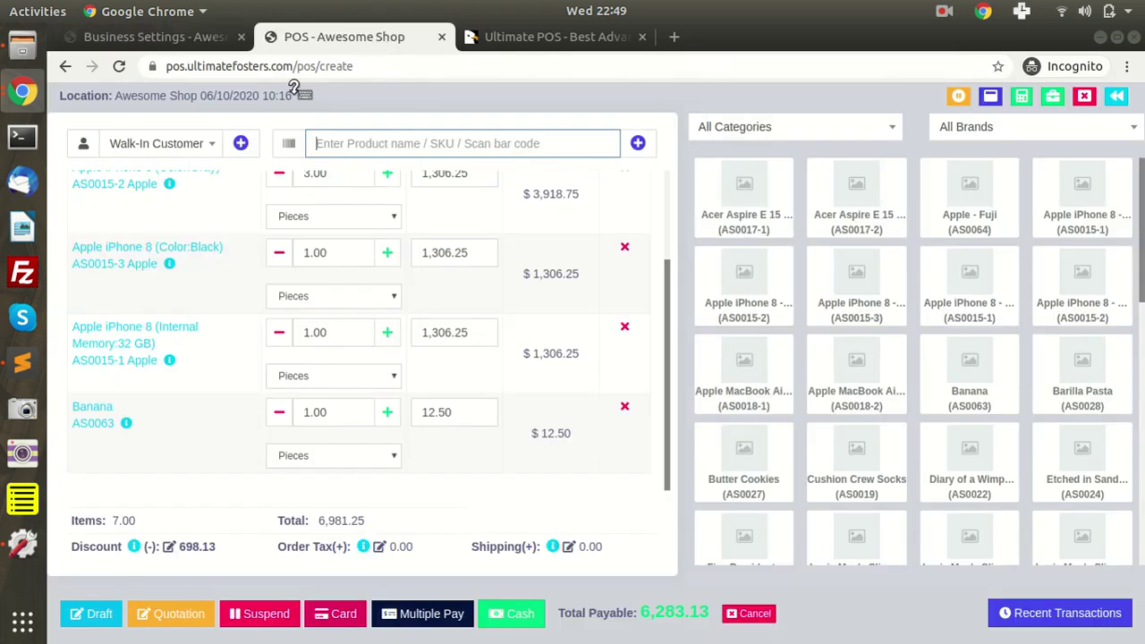
- Open the POS section of Business Settings and review its keyboard shortcuts and POS options against the POS screen
left_click(188, 41)
left_click(328, 385)
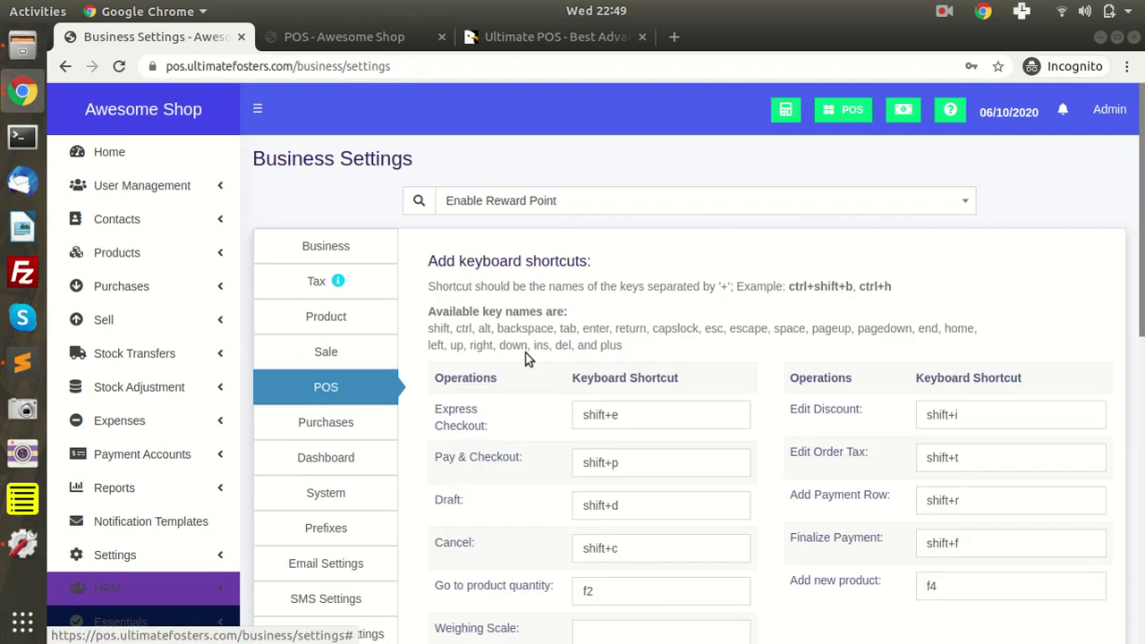
scroll(501, 345, "down", 5)
scroll(538, 190, "up", 5)
left_click_drag(447, 217, 493, 352)
scroll(441, 233, "down", 5)
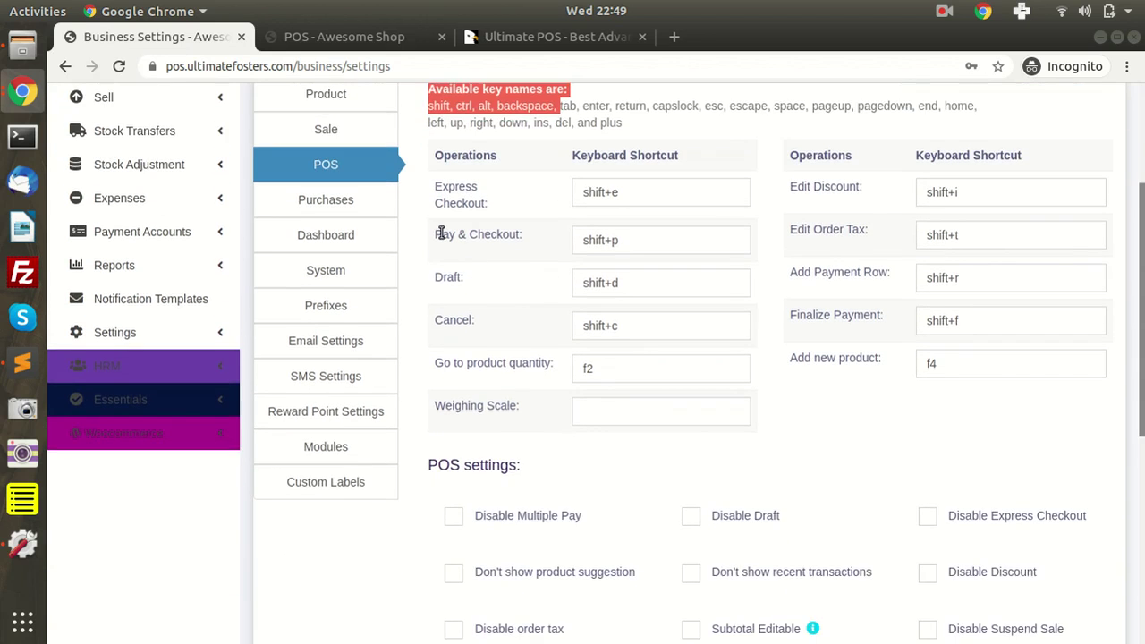
left_click(345, 38)
left_click(179, 36)
scroll(491, 325, "down", 3)
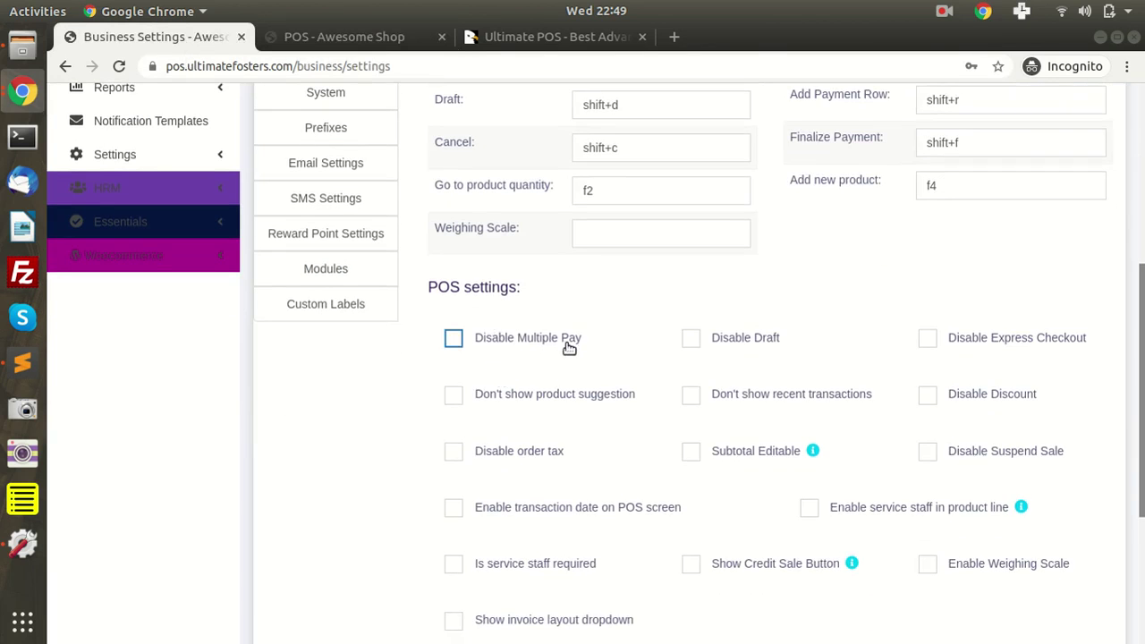
- Review the remaining POS settings, and open the Purchases settings to examine their options
scroll(554, 366, "down", 5)
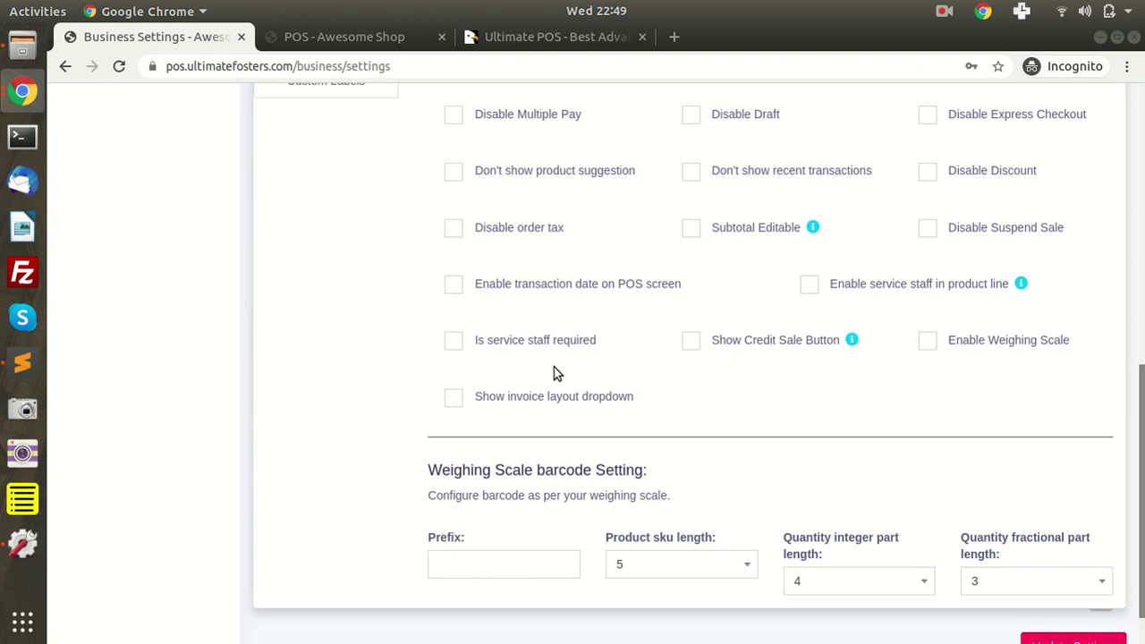
scroll(494, 380, "up", 5)
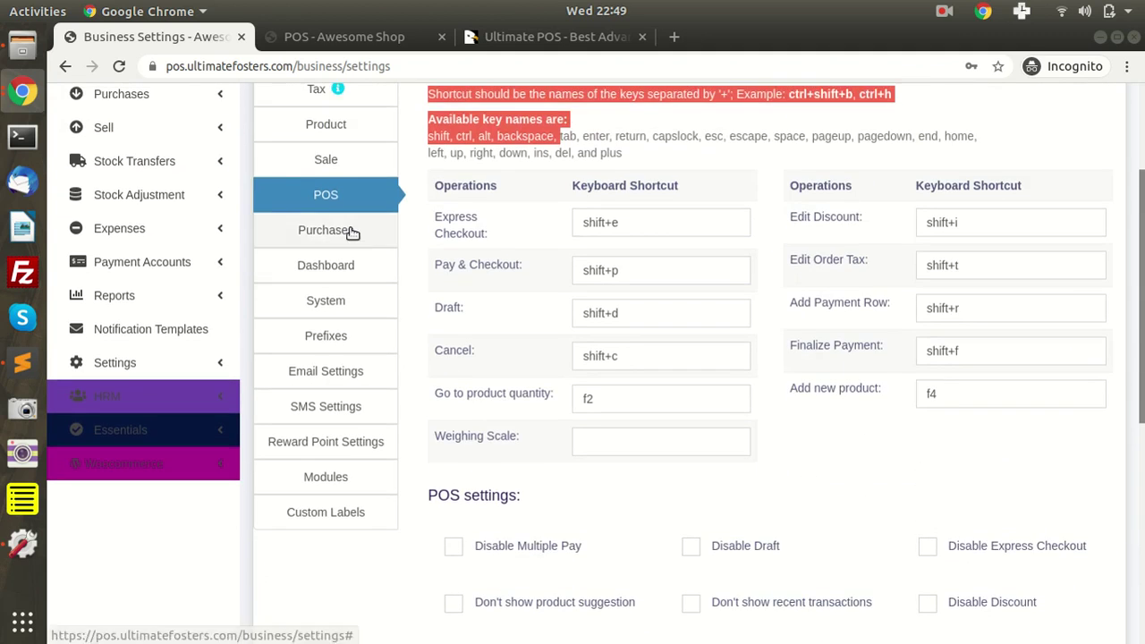
left_click(349, 231)
scroll(393, 292, "up", 2)
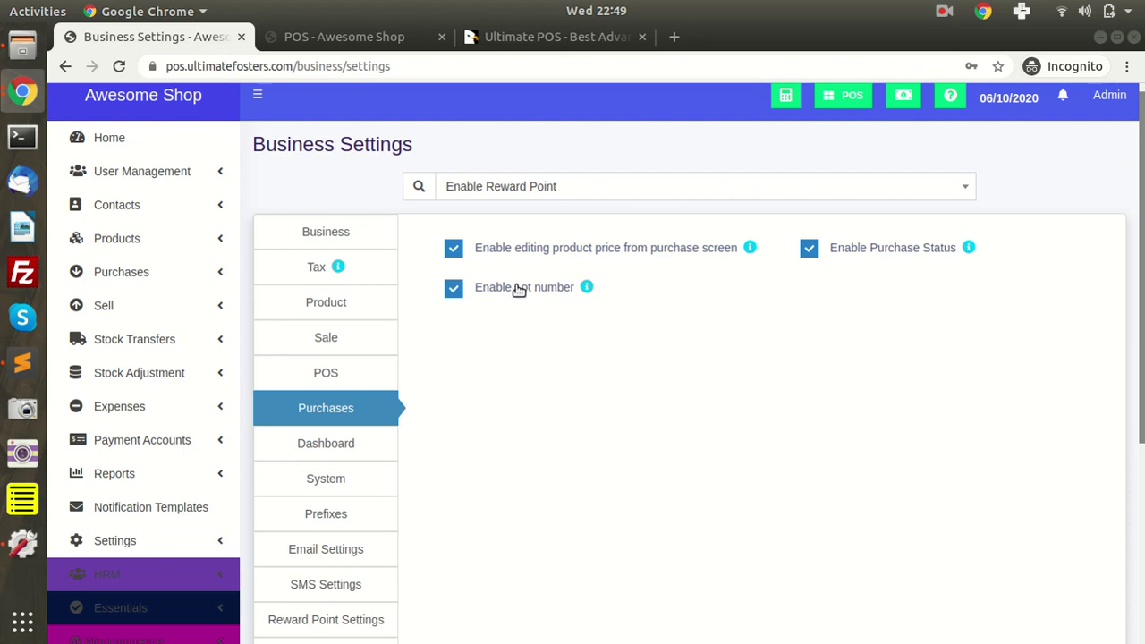
- Open the Dashboard settings and examine the View Stock Expiry Alert For value
left_click(347, 442)
left_click(512, 266)
left_click_drag(439, 246, 562, 242)
left_click(572, 248)
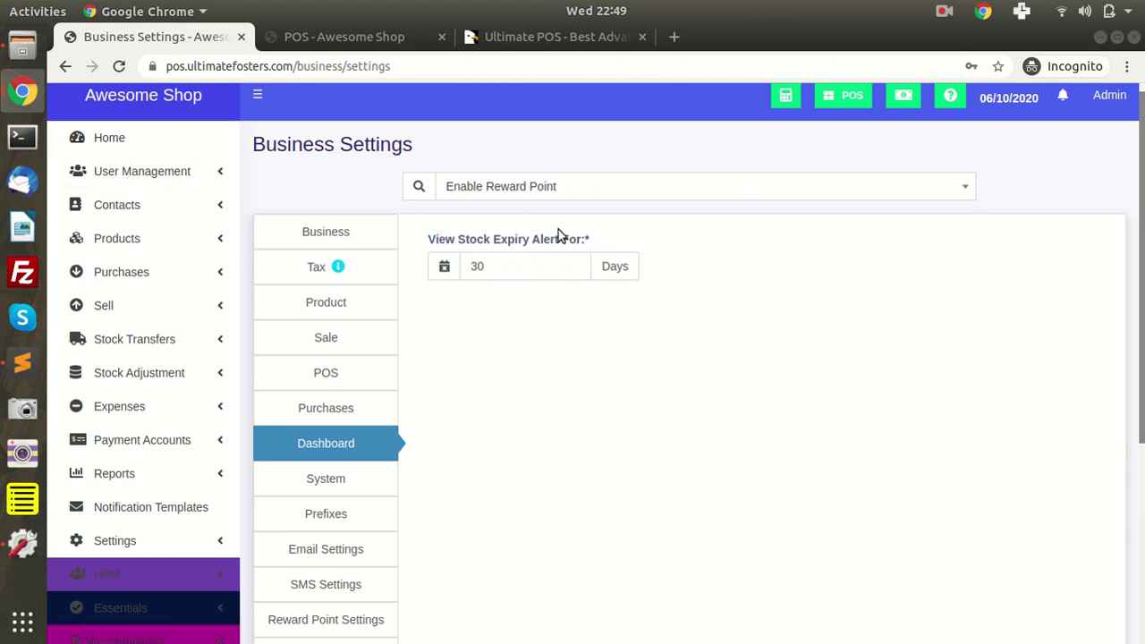
double_click(519, 266)
left_click(519, 355)
- Open the System settings and look through the available Theme Color options
scroll(518, 355, "down", 3)
left_click(348, 351)
scroll(438, 344, "up", 3)
left_click(493, 266)
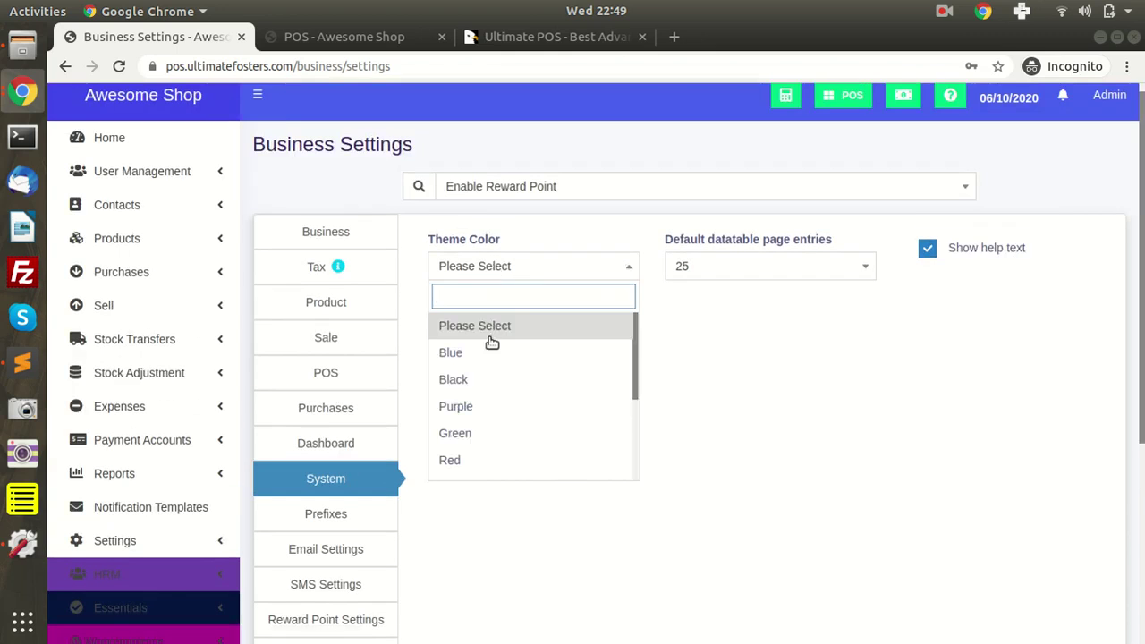
left_click(678, 385)
scroll(307, 230, "up", 1)
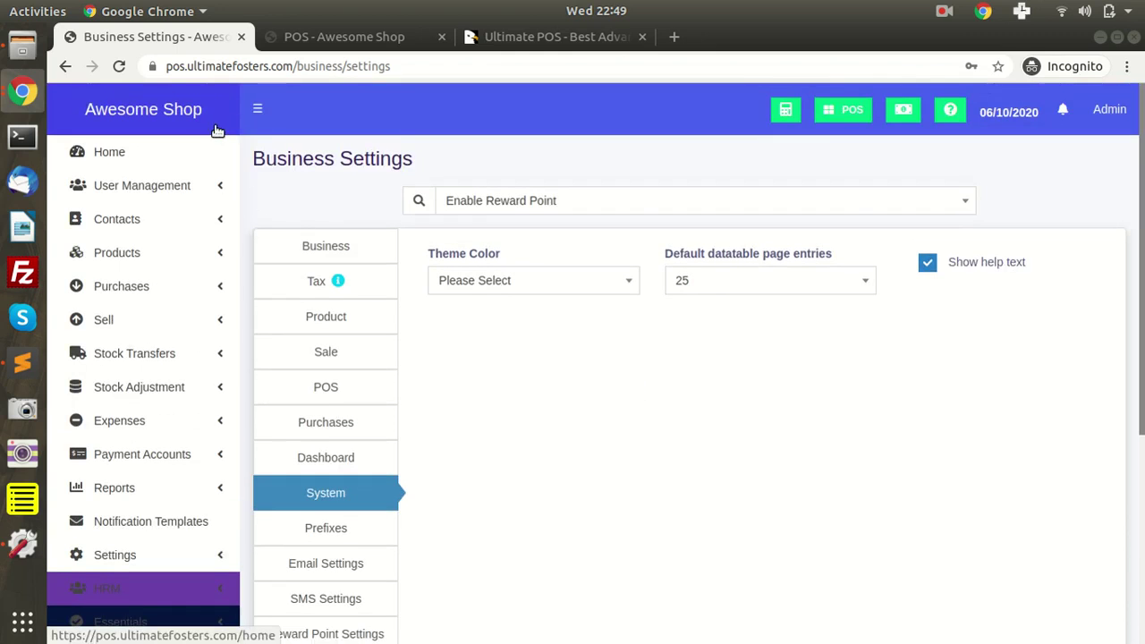
left_click(491, 288)
scroll(477, 383, "down", 3)
left_click(724, 423)
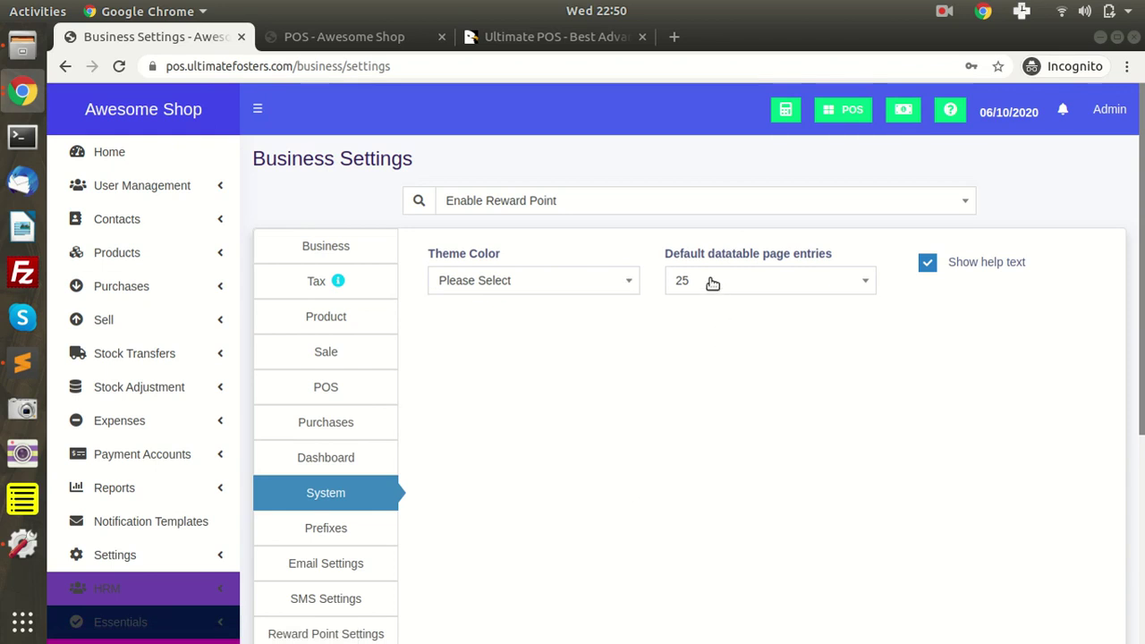
- Leave the unsaved POS sale for the List POS page and compare its entries-per-page options with the Default datatable page entries setting
left_click_drag(664, 256, 722, 256)
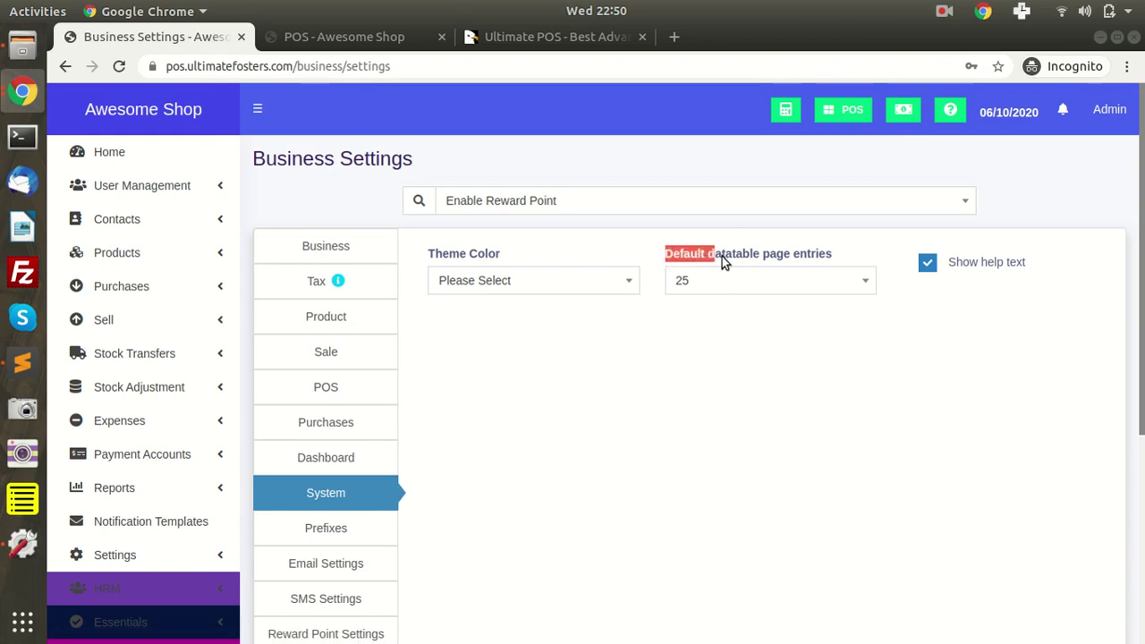
left_click(833, 259)
left_click(325, 45)
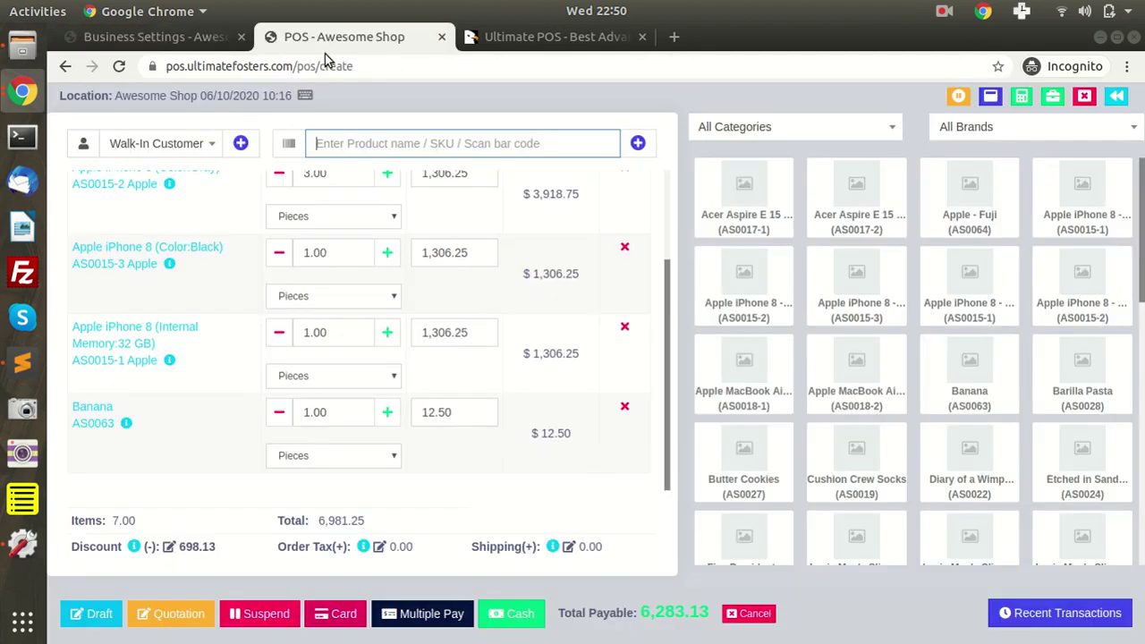
left_click(1116, 96)
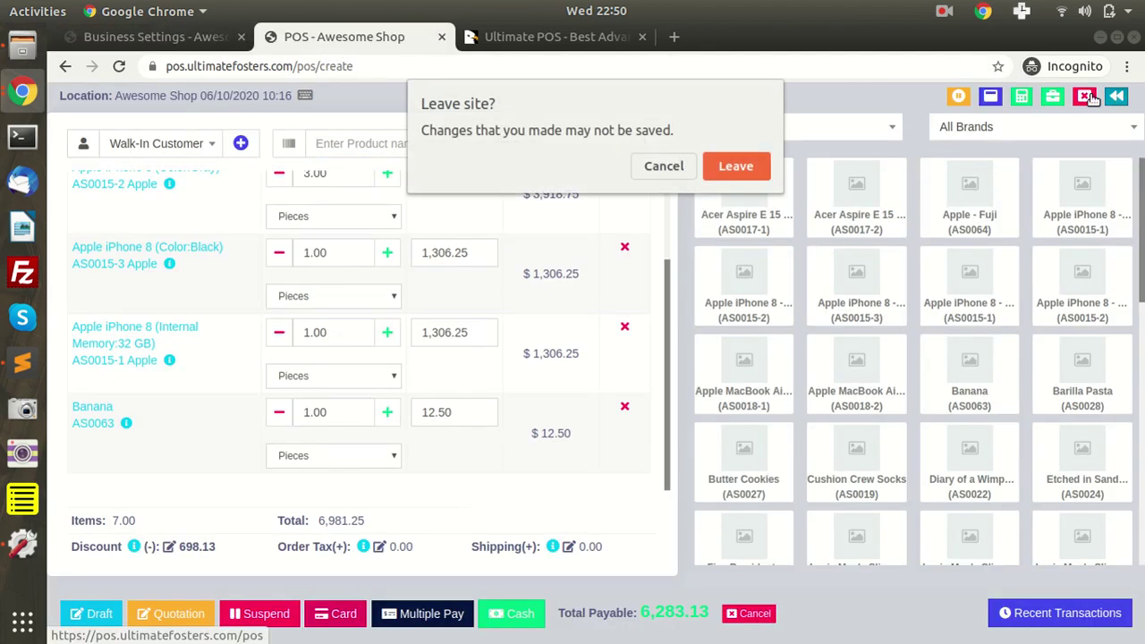
left_click(735, 166)
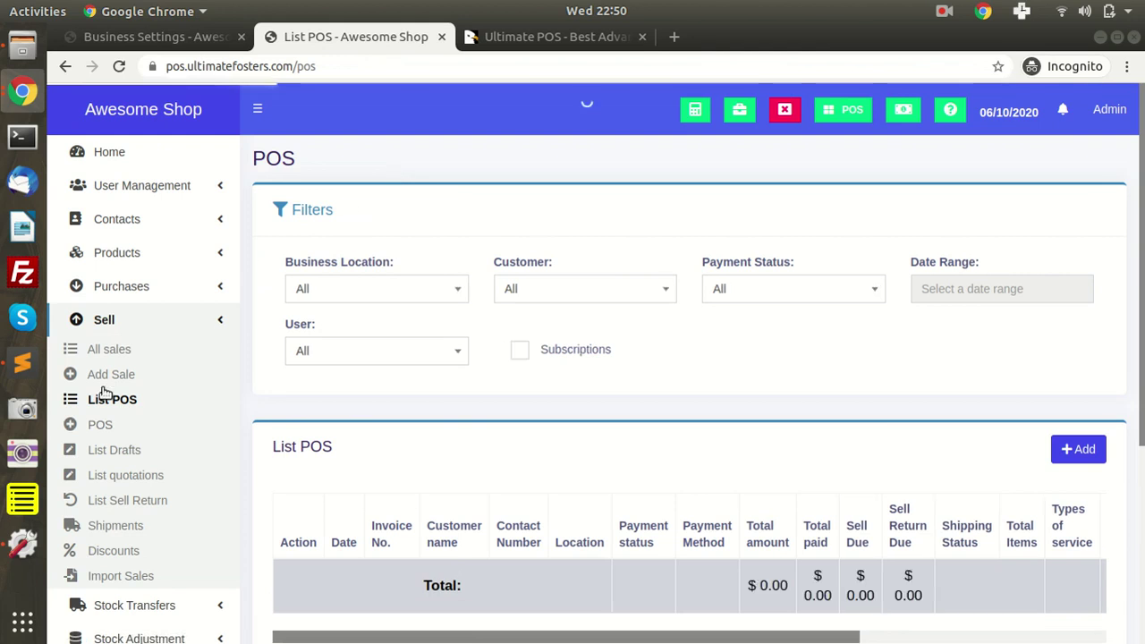
scroll(376, 402, "down", 2)
left_click(331, 326)
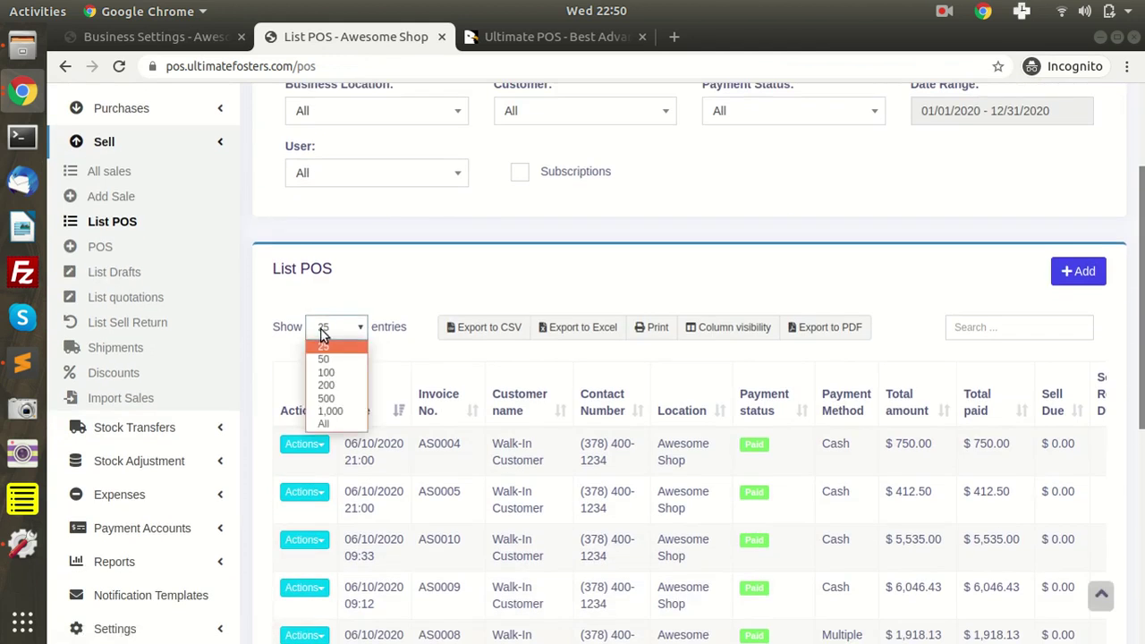
left_click(334, 345)
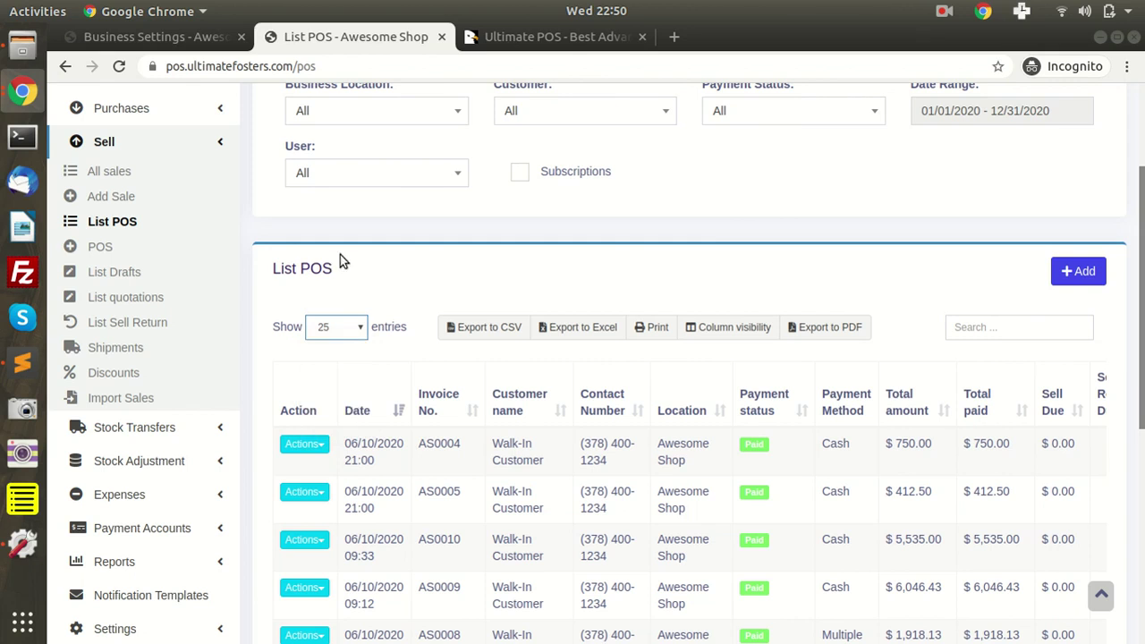
- Set Default datatable page entries to 1000 in the System settings and compare it with the List POS table
left_click(215, 36)
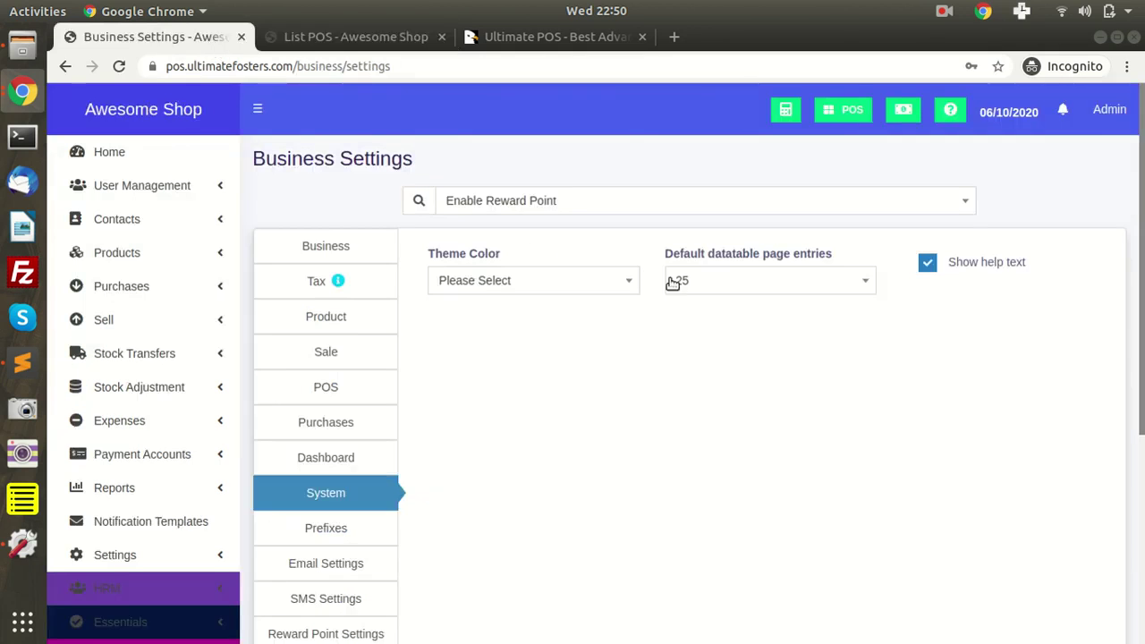
left_click(702, 283)
scroll(707, 448, "down", 1)
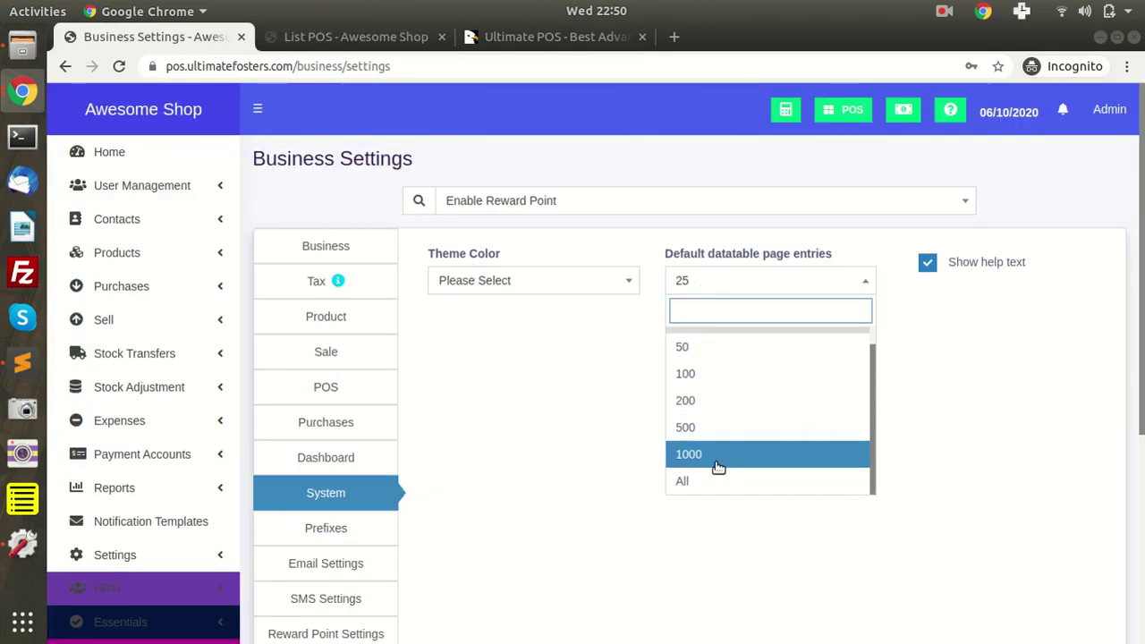
left_click(719, 467)
left_click(703, 283)
scroll(723, 473, "down", 1)
scroll(689, 438, "up", 1)
left_click(555, 404)
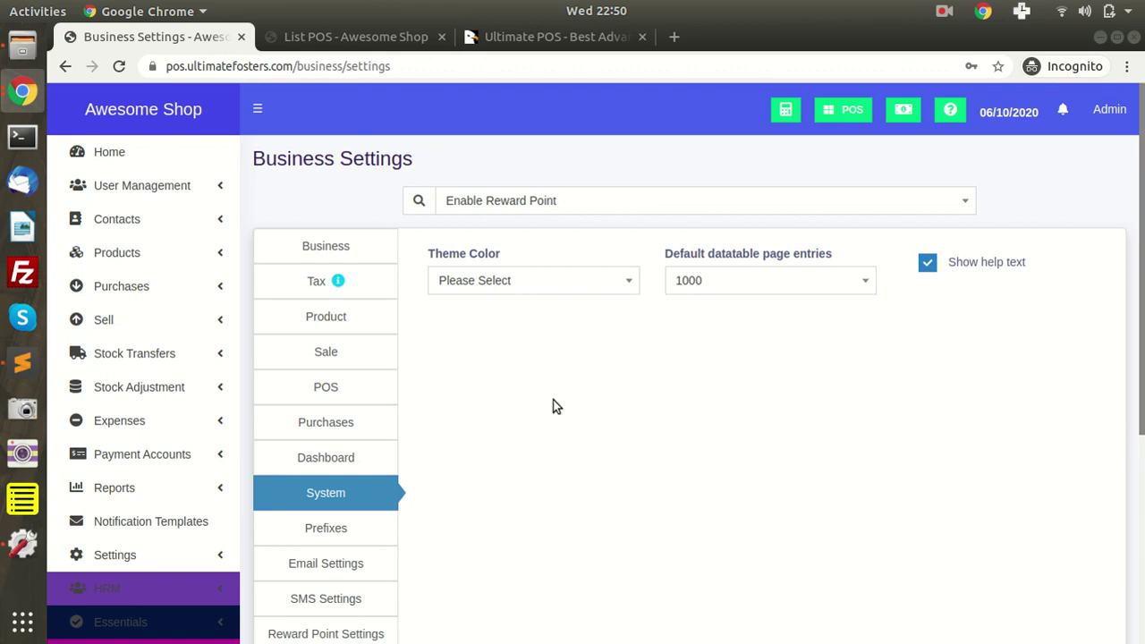
left_click(345, 42)
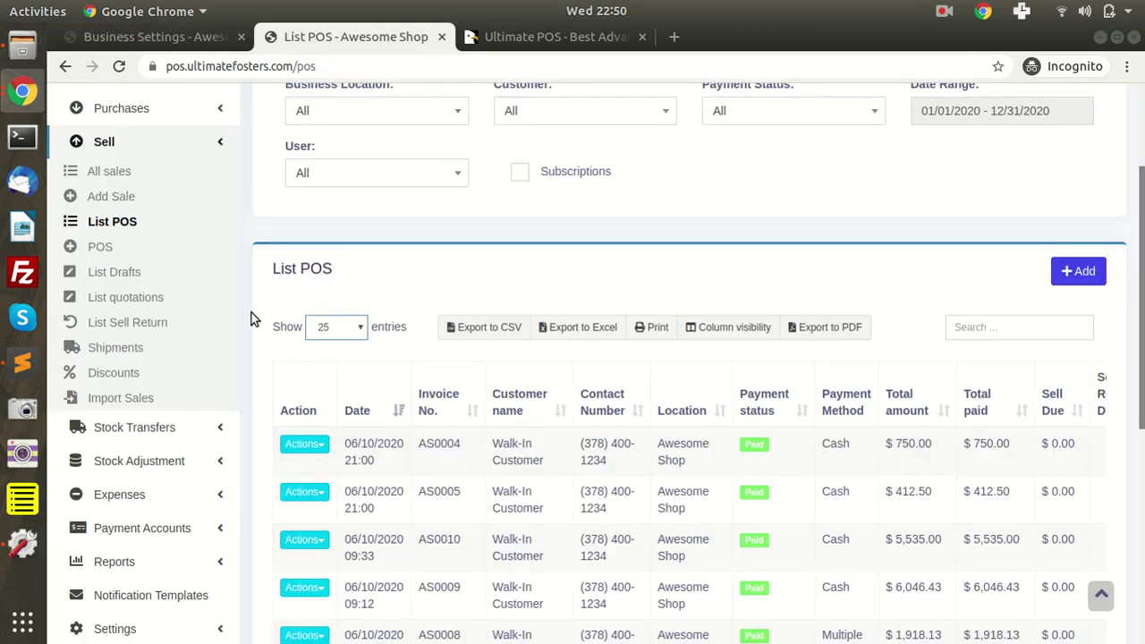
- Disable Show help text in the System settings and examine the help icons on the Add new product form
left_click(170, 42)
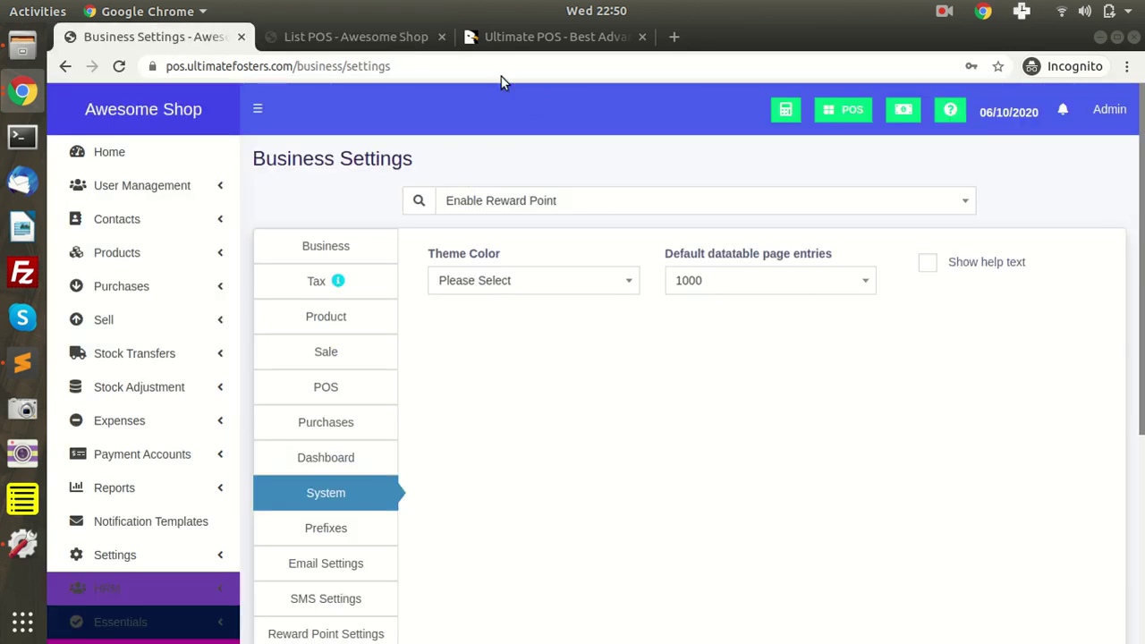
left_click(402, 45)
scroll(394, 118, "up", 3)
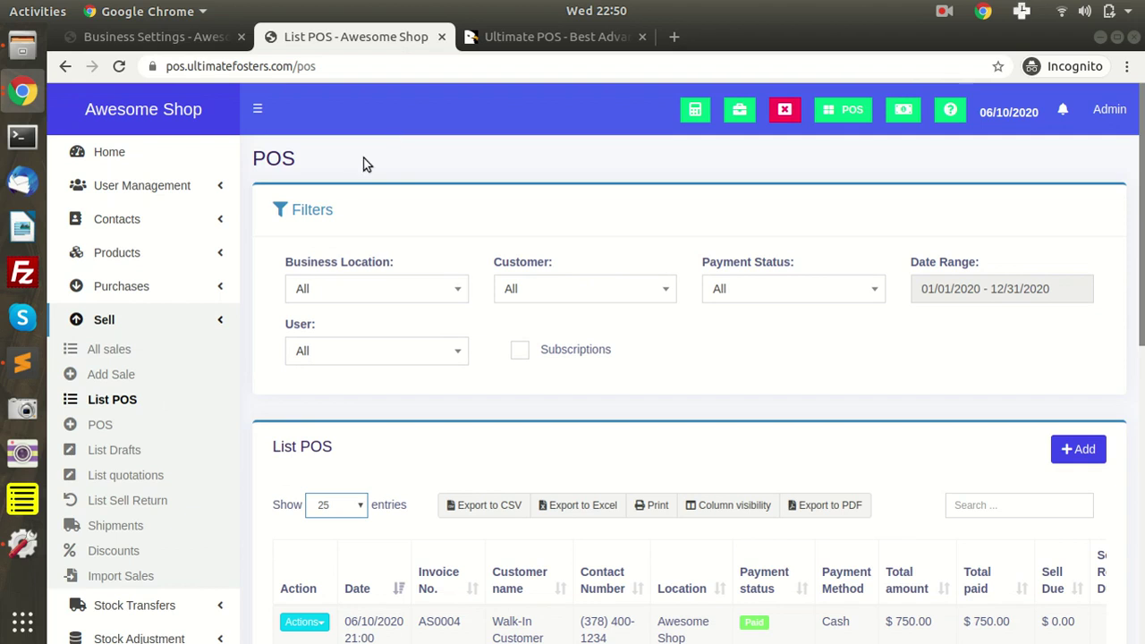
left_click(123, 254)
left_click(132, 307)
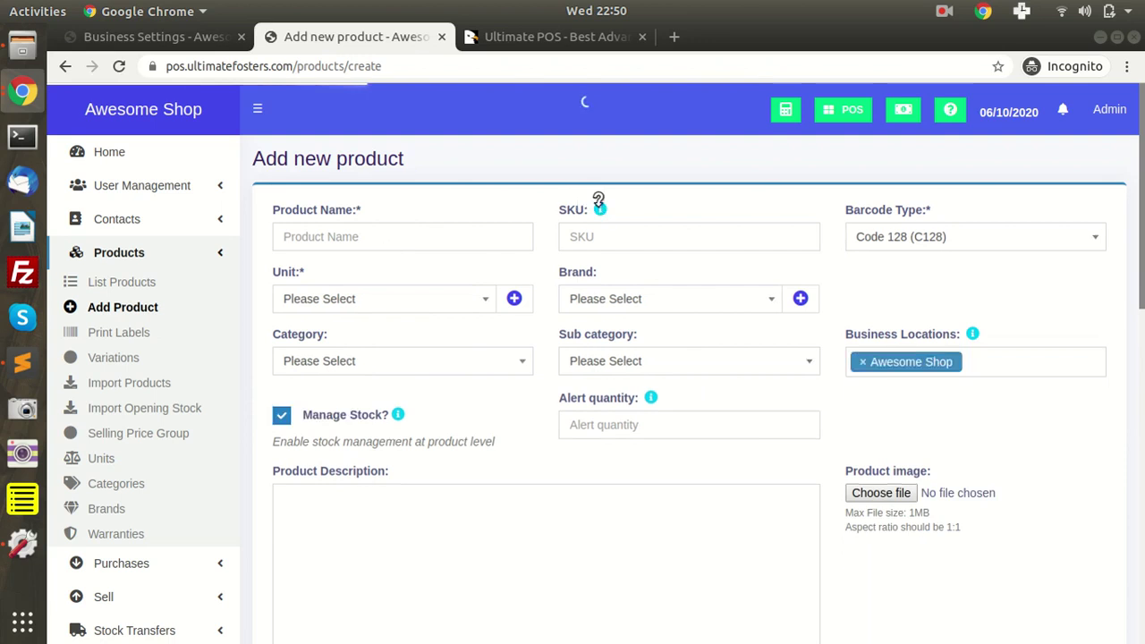
mouse_move(599, 203)
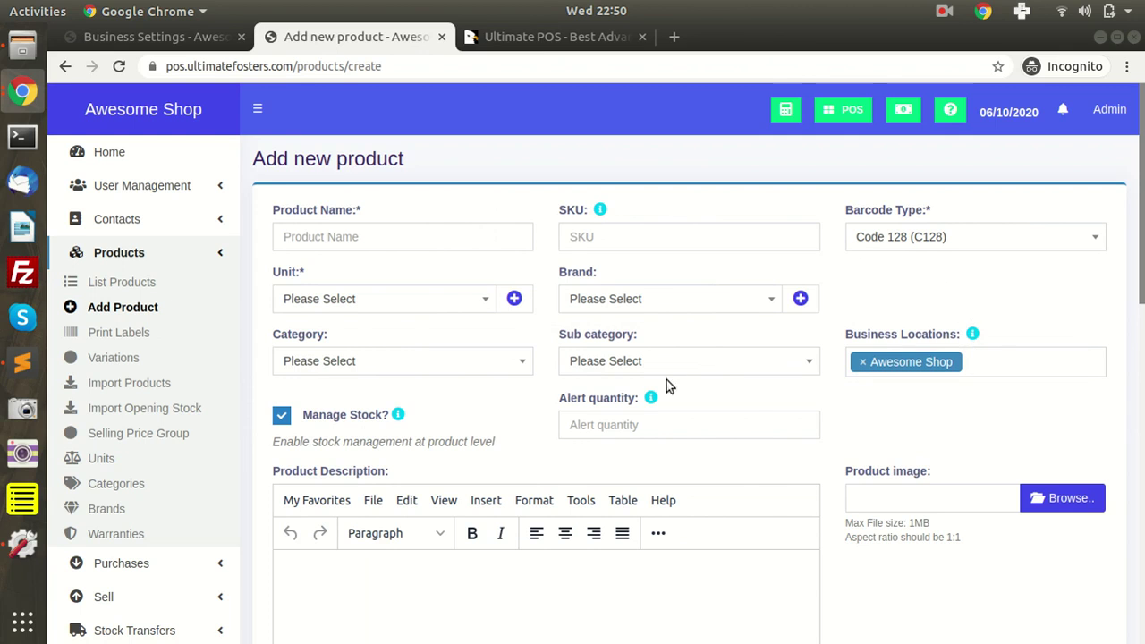
mouse_move(650, 391)
left_click(192, 36)
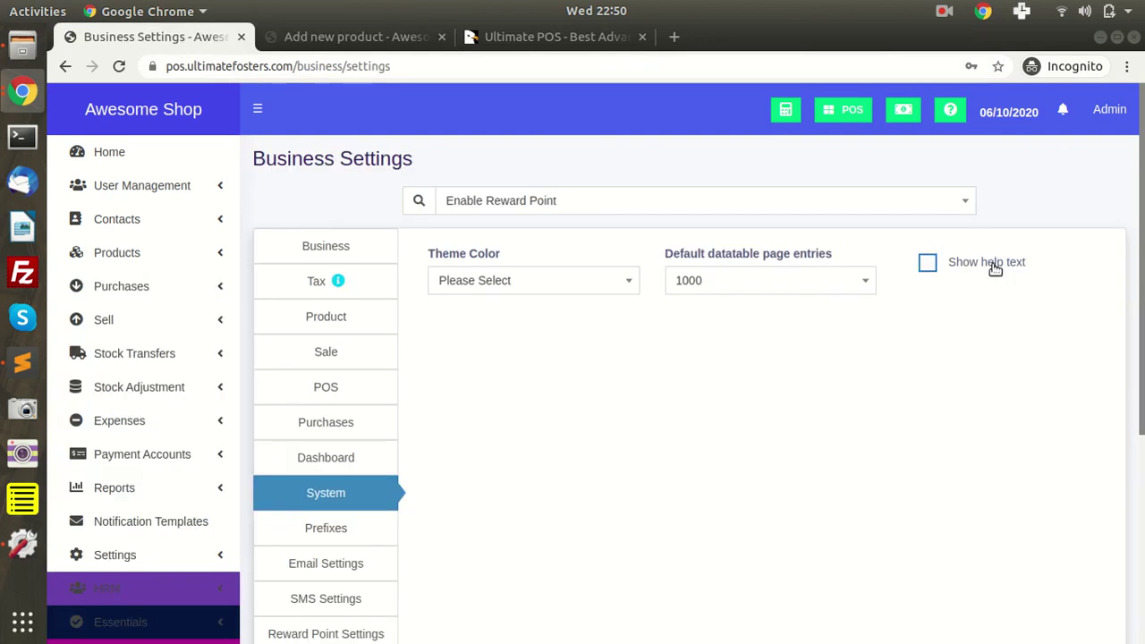
- Open the Prefixes settings and examine the Purchase Order, Purchase Return and Stock Adjustment prefixes
scroll(742, 388, "down", 4)
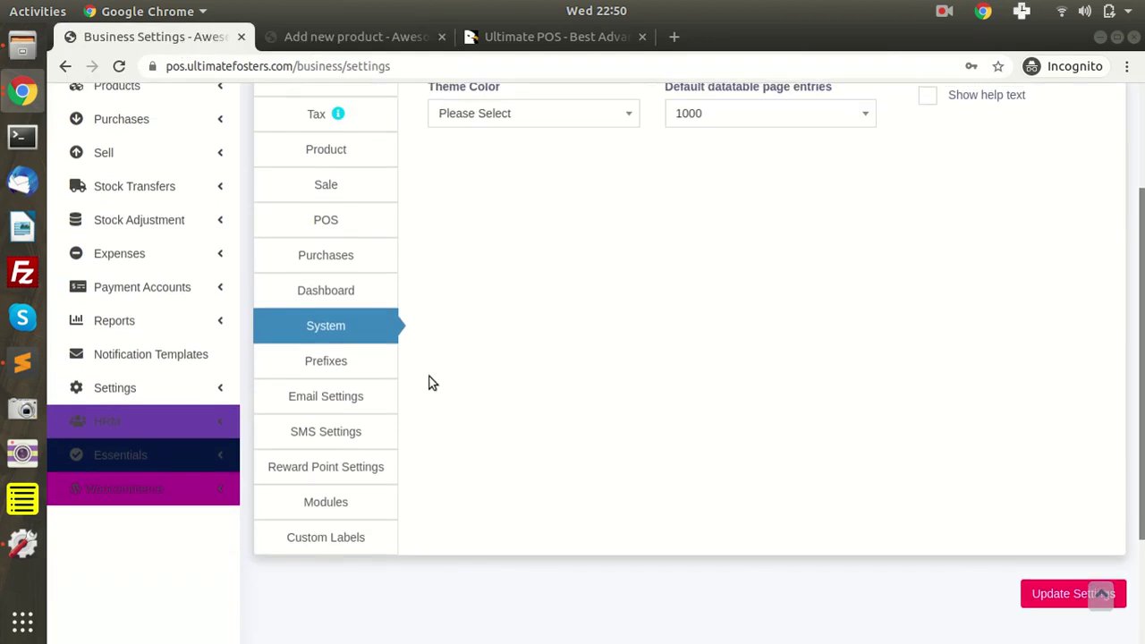
left_click(342, 383)
scroll(501, 340, "up", 4)
double_click(507, 277)
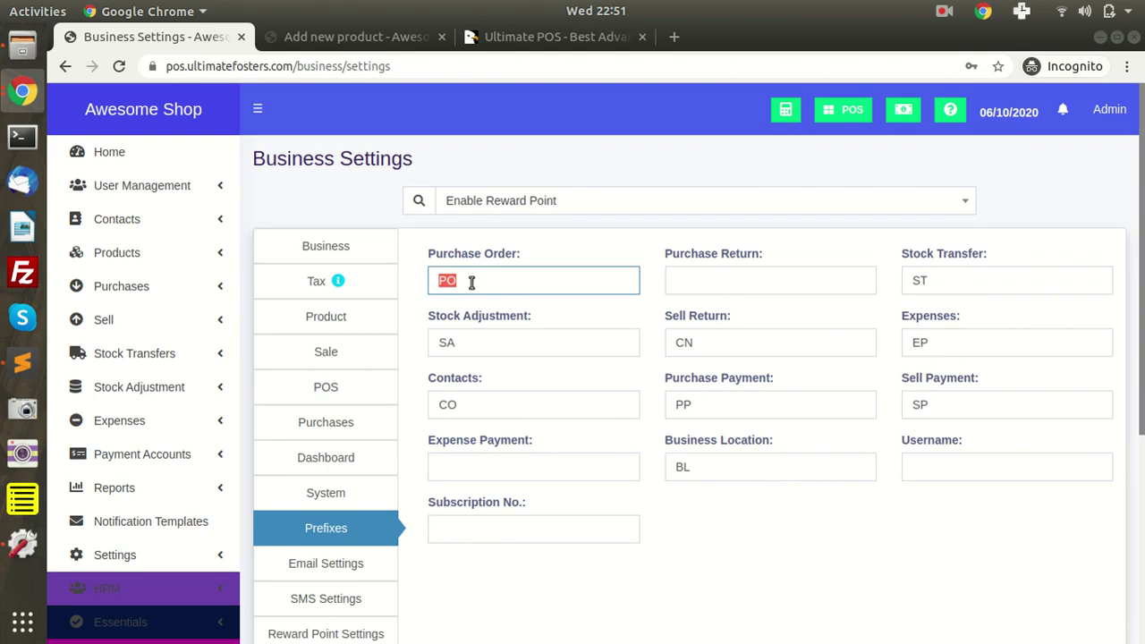
left_click(714, 287)
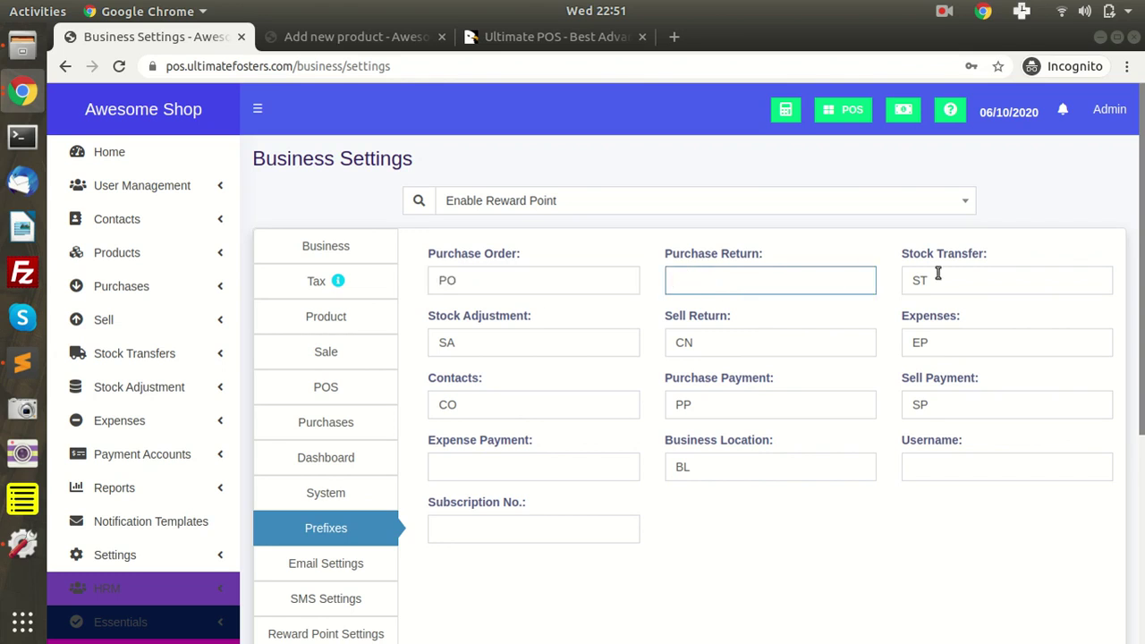
double_click(488, 341)
- Open the Email Settings and review the mail driver, host and sender fields
scroll(949, 259, "down", 3)
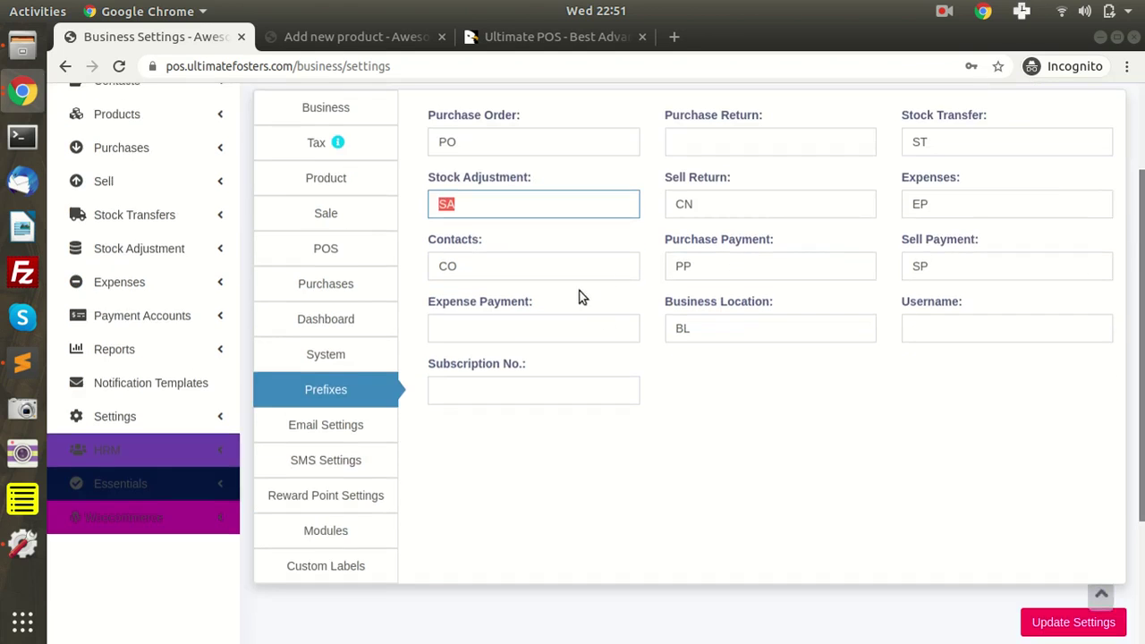
left_click(327, 429)
scroll(438, 402, "up", 3)
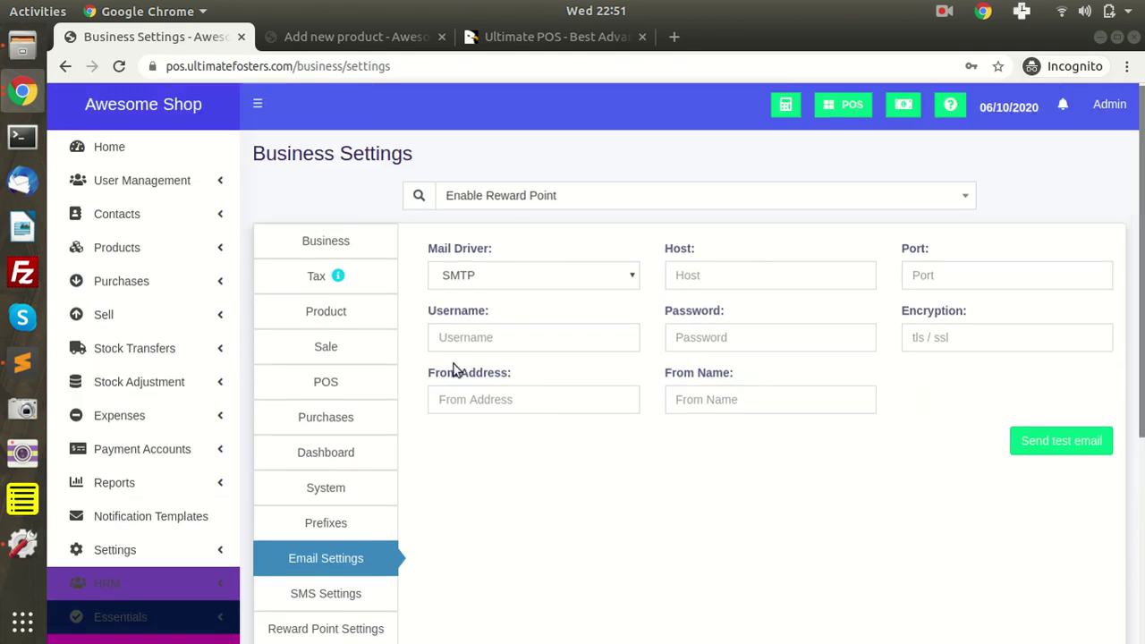
scroll(937, 280, "down", 1)
scroll(805, 284, "up", 1)
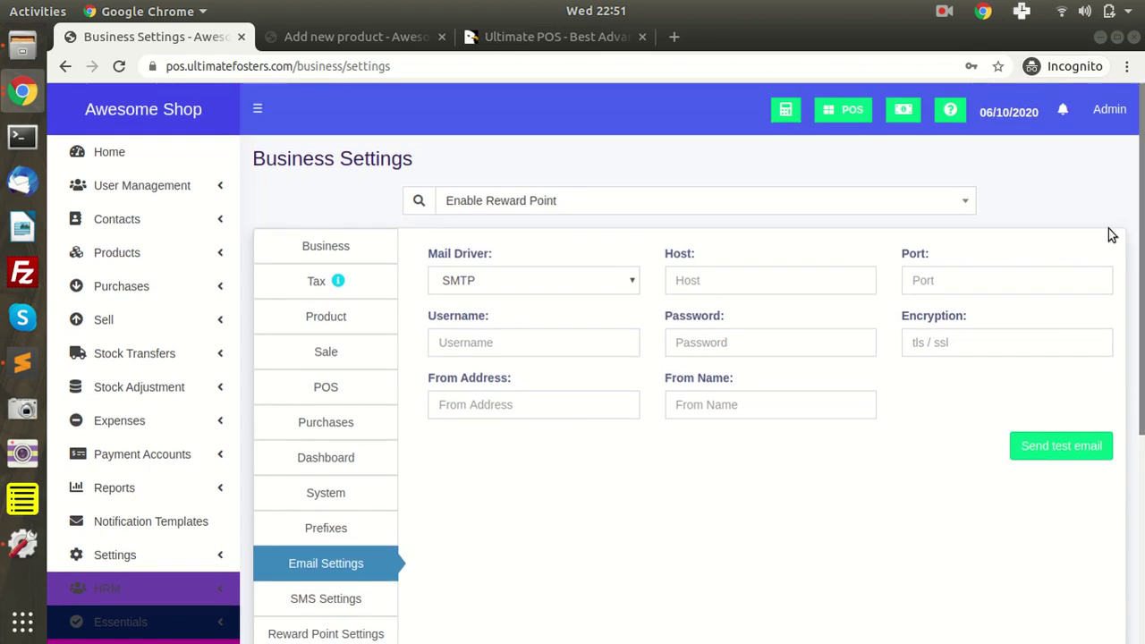
- Open the SMS Settings and review the URL, request method and parameter key and value fields
scroll(429, 461, "down", 2)
left_click(362, 510)
scroll(426, 462, "down", 1)
scroll(370, 463, "down", 1)
scroll(355, 466, "up", 4)
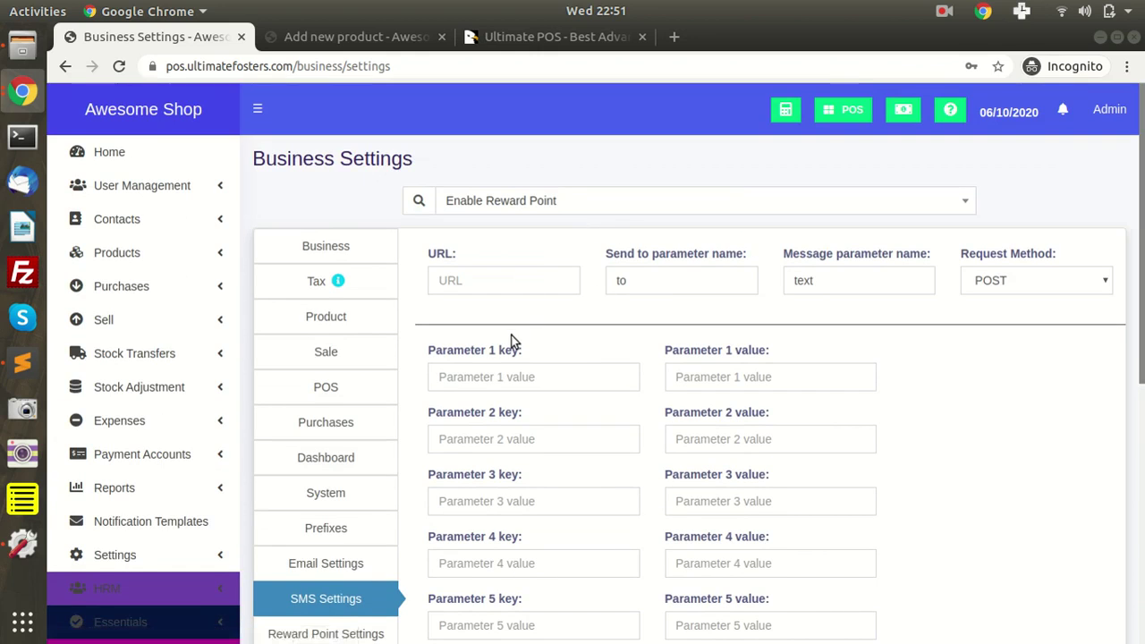
scroll(567, 238, "down", 5)
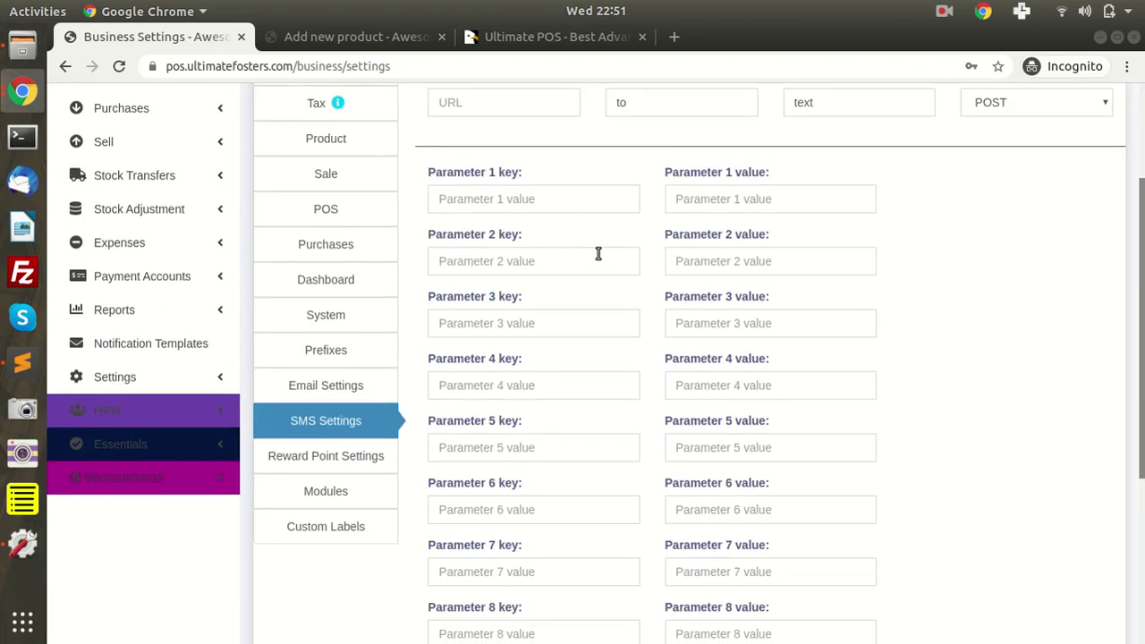
- Open the Reward Point Settings and review the options for earning and redeeming points
scroll(461, 312, "up", 1)
left_click(361, 327)
scroll(435, 350, "up", 3)
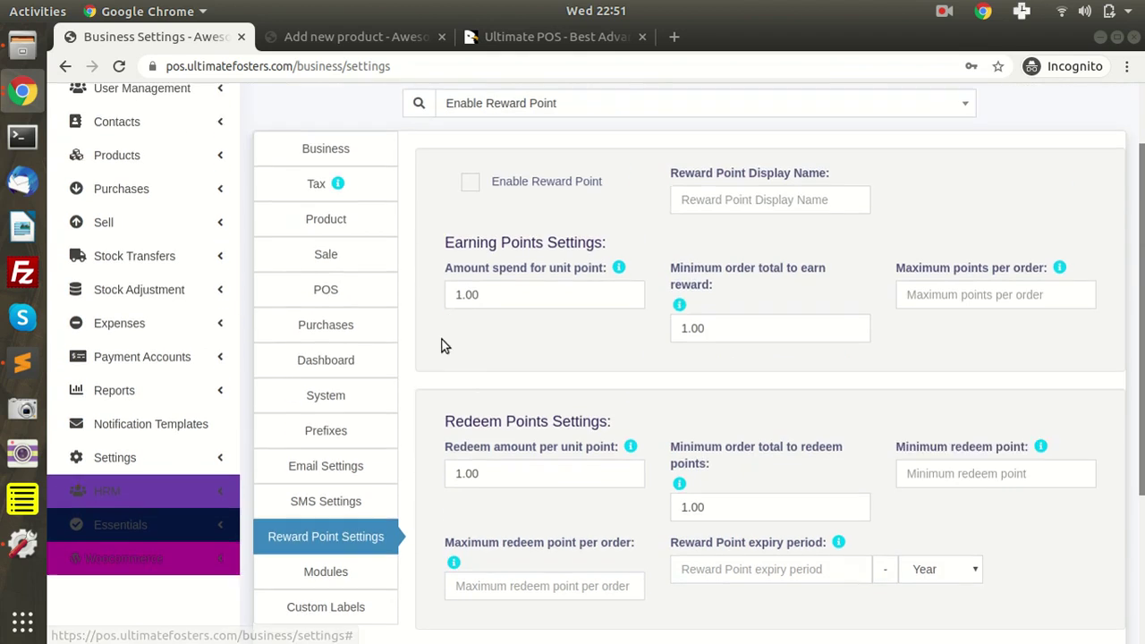
scroll(499, 331, "up", 1)
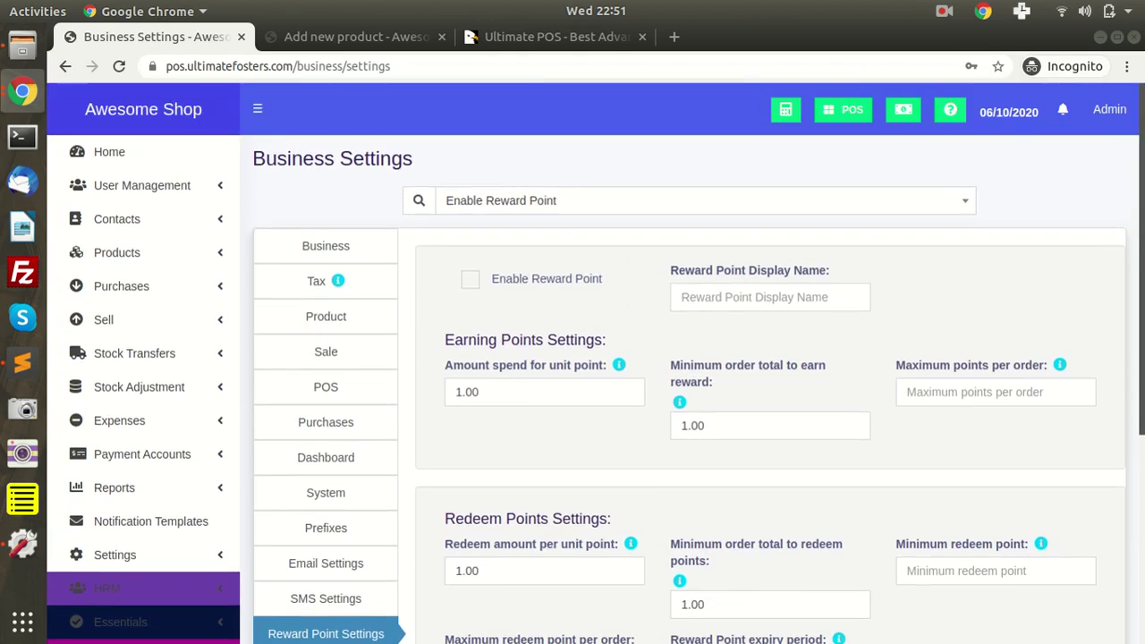
scroll(428, 306, "down", 1)
scroll(428, 307, "down", 2)
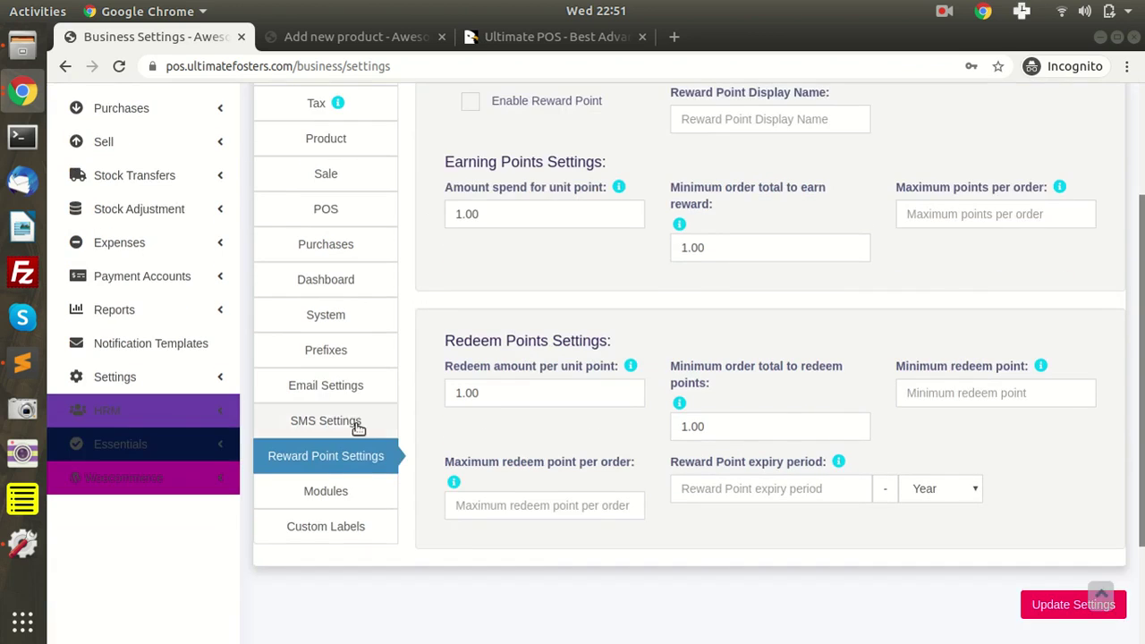
- Open the Modules settings and review which modules can be enabled or disabled
left_click(322, 511)
scroll(417, 460, "up", 2)
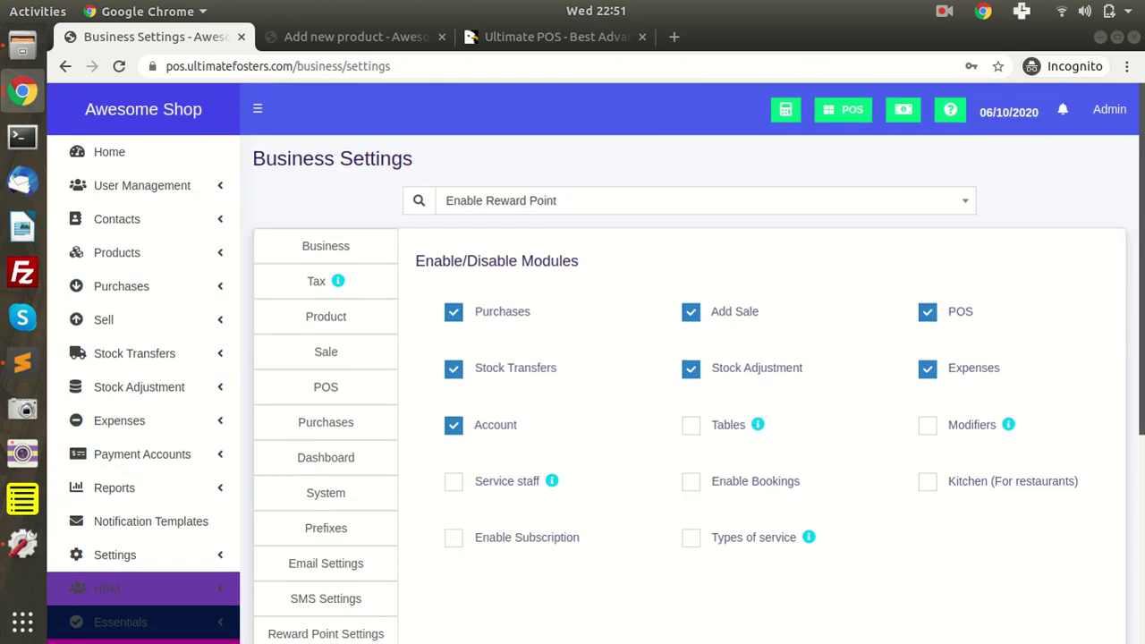
scroll(716, 358, "down", 3)
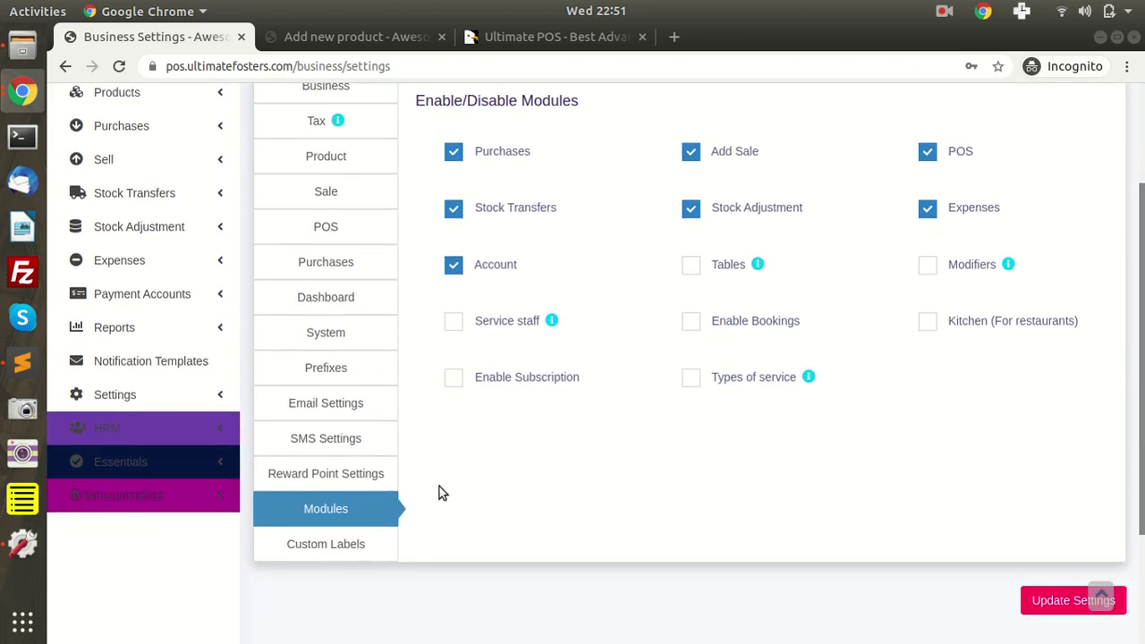
- Open the Custom Labels settings and examine the four custom fields on the Add new product page
left_click(328, 544)
scroll(454, 488, "up", 3)
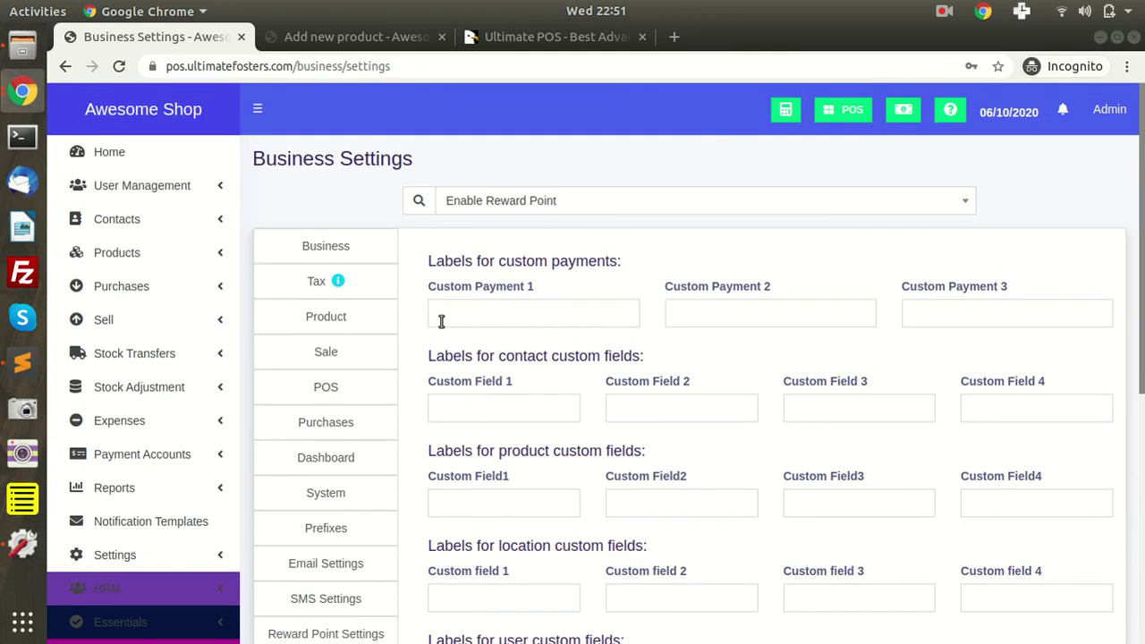
left_click(350, 37)
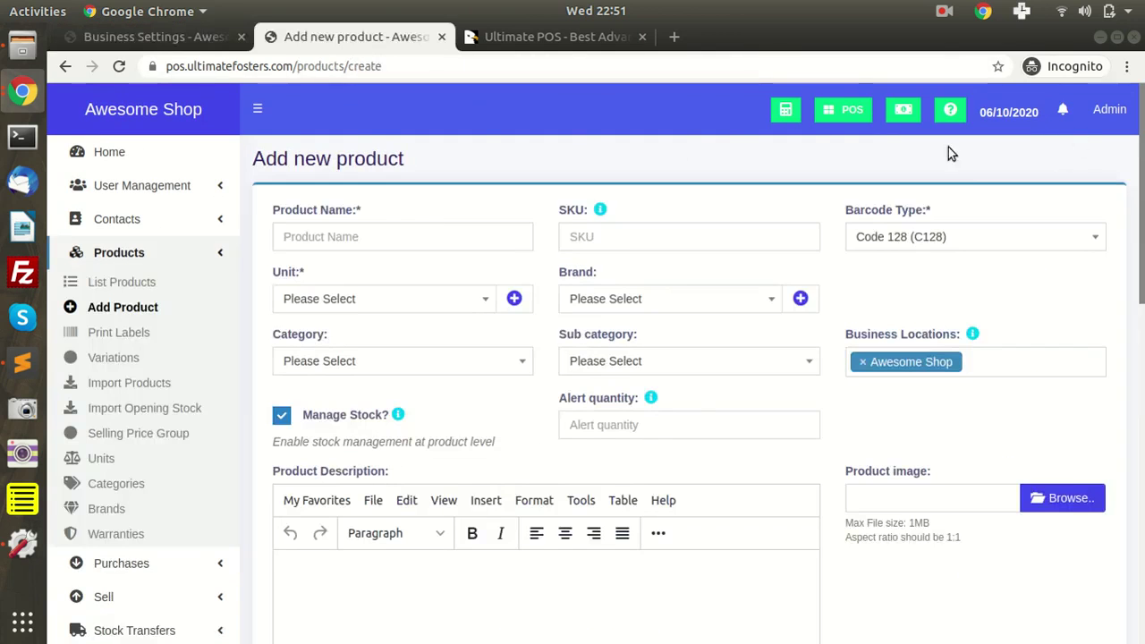
scroll(398, 351, "down", 10)
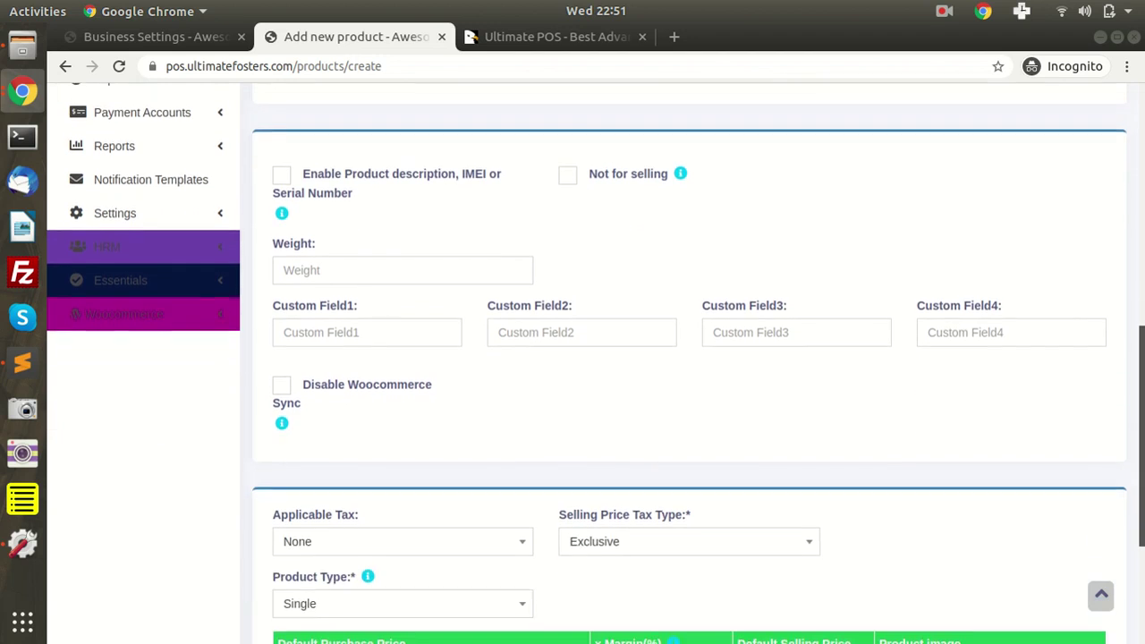
left_click(374, 322)
left_click(542, 328)
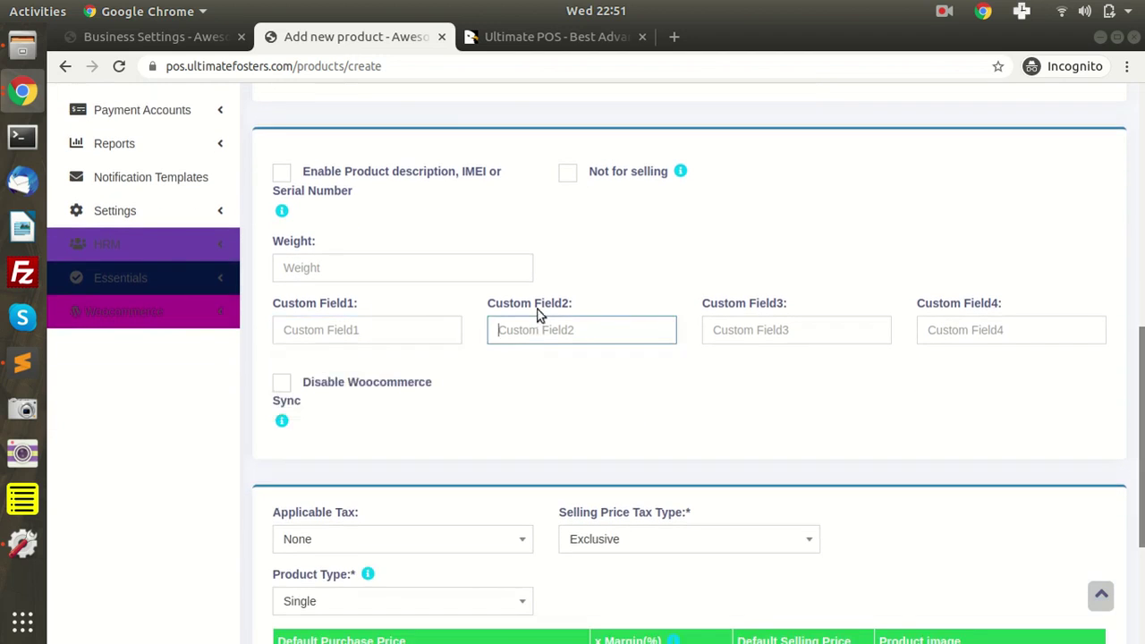
left_click(739, 330)
left_click(950, 326)
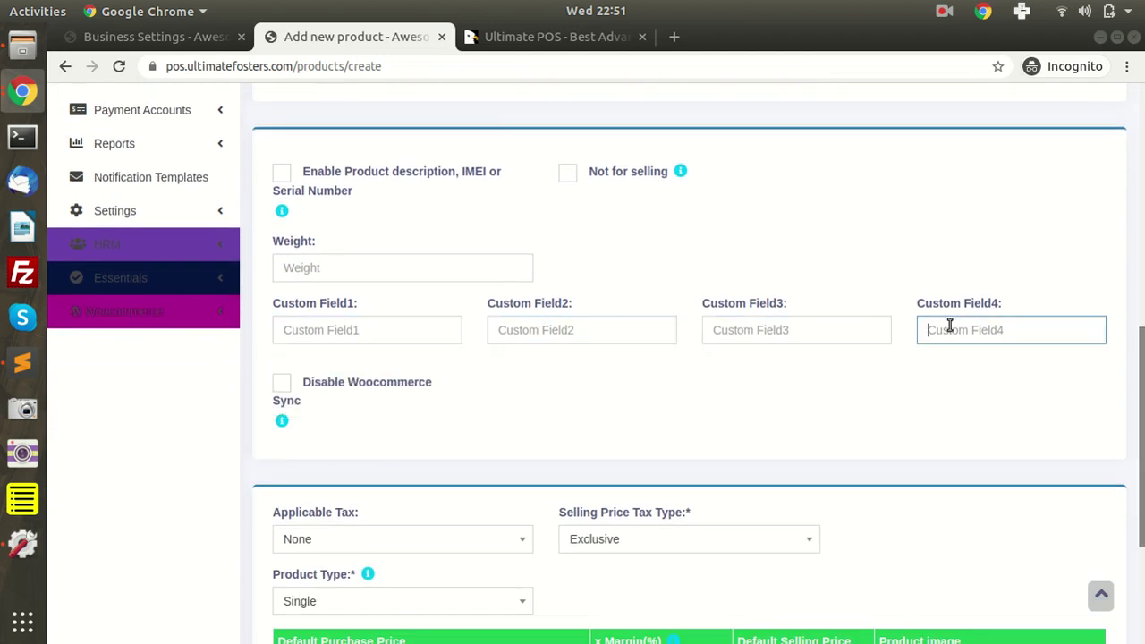
- Compare the Custom Labels settings with the Custom Field1 label on the Add new product page
left_click(217, 43)
scroll(464, 321, "down", 5)
left_click(380, 45)
left_click(343, 329)
left_click(384, 313)
left_click_drag(271, 301, 365, 304)
left_click(365, 302)
left_click(366, 328)
left_click(396, 291)
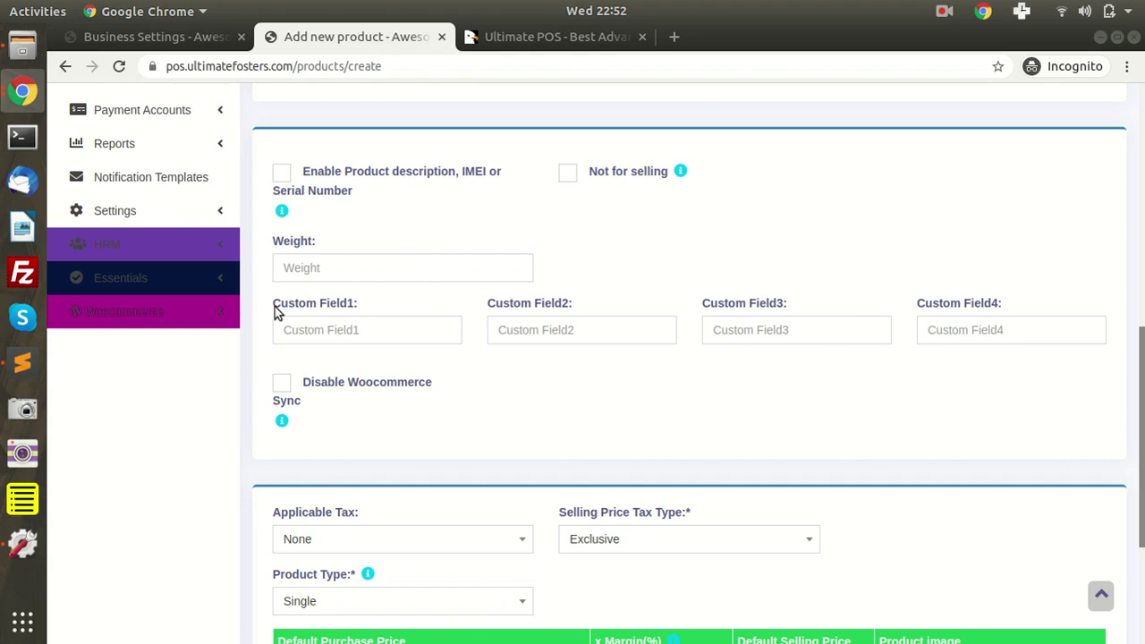
left_click_drag(279, 306, 371, 302)
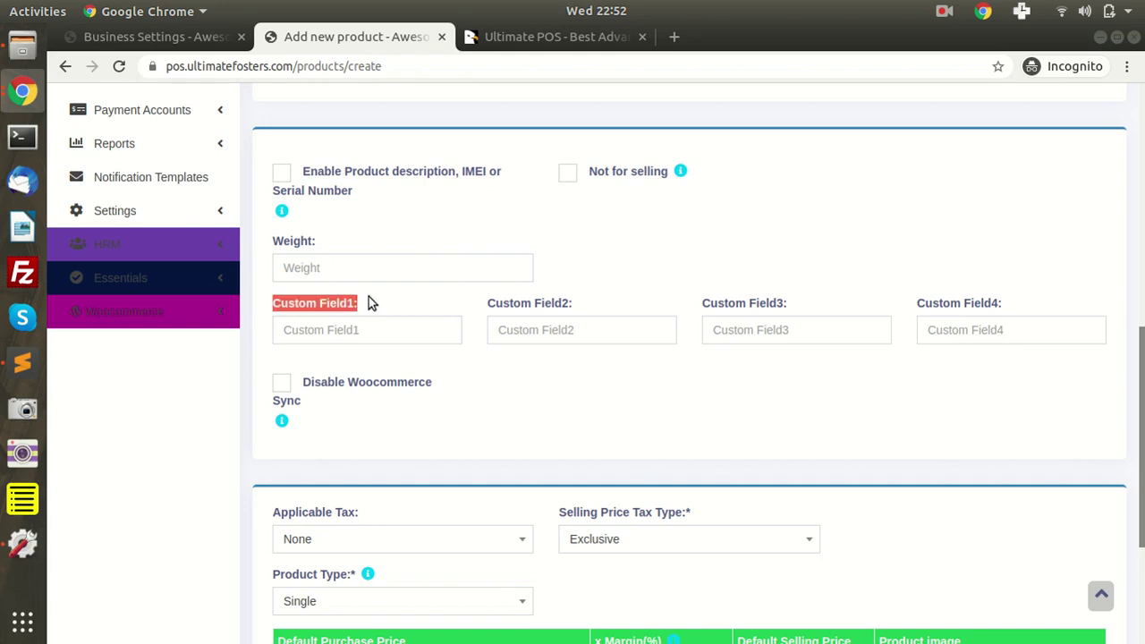
- In the Custom Labels settings, enter Size as the label for product Custom Field1
left_click(192, 45)
scroll(460, 440, "up", 3)
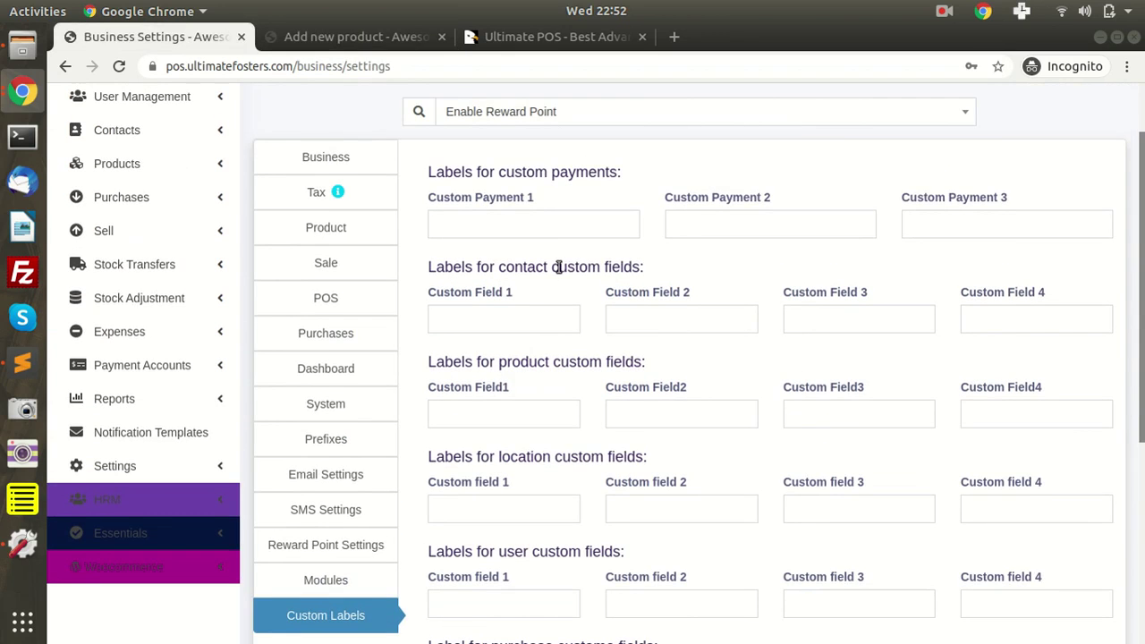
scroll(551, 356, "down", 1)
left_click_drag(473, 319, 603, 319)
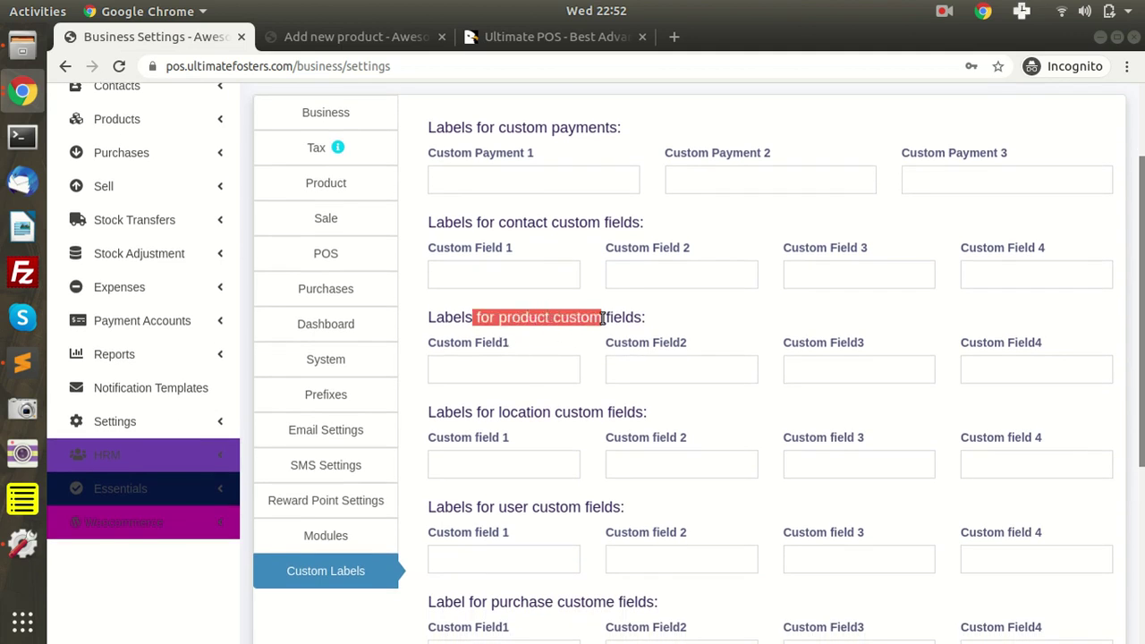
left_click(558, 371)
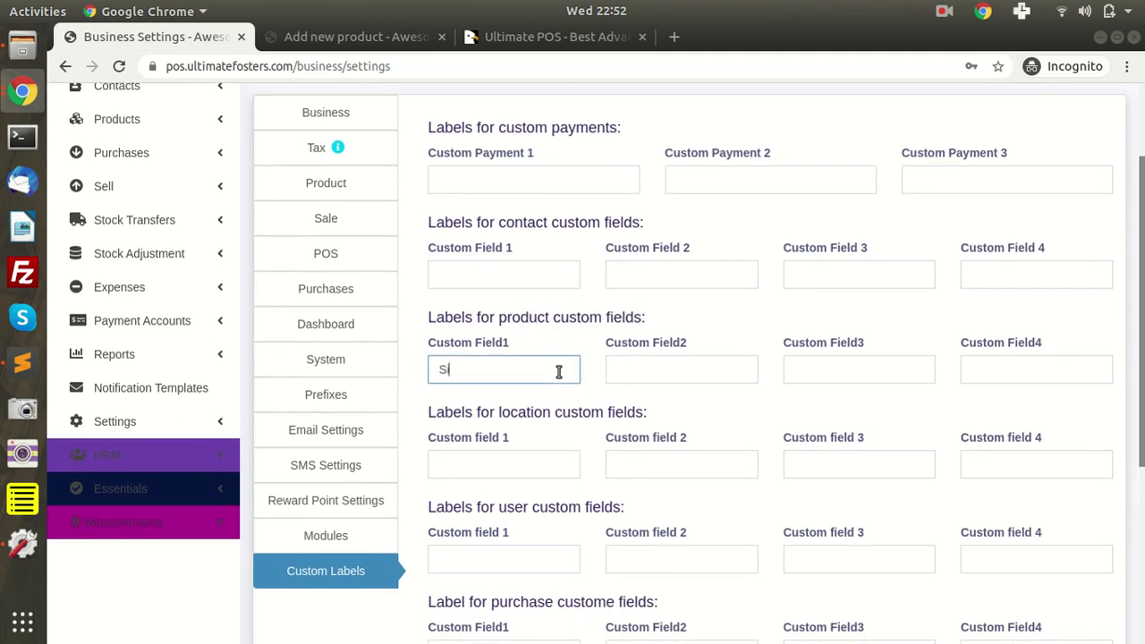
key("Tab")
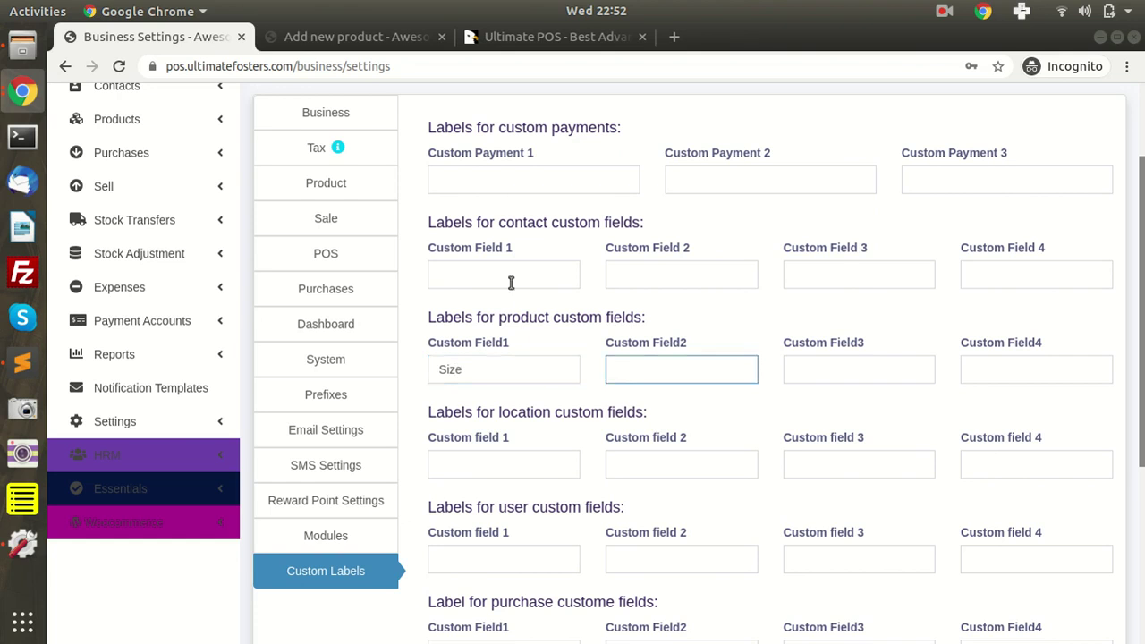
- Review the remaining custom label groups and check where the Custom Field1 label is used on the Add new product page
scroll(1103, 586, "down", 4)
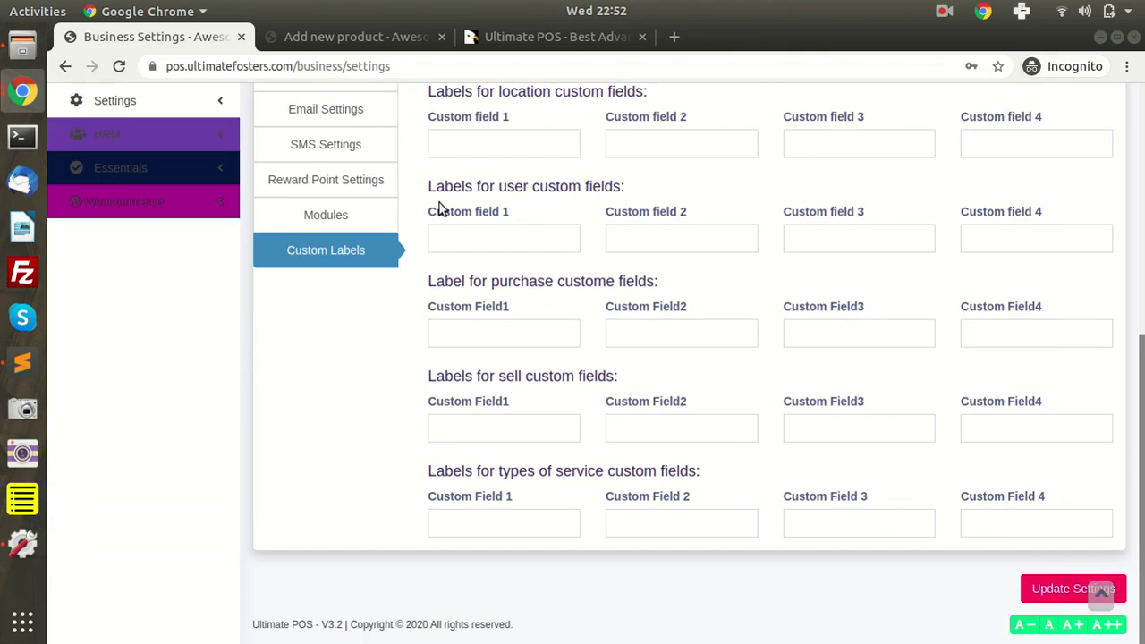
left_click(376, 38)
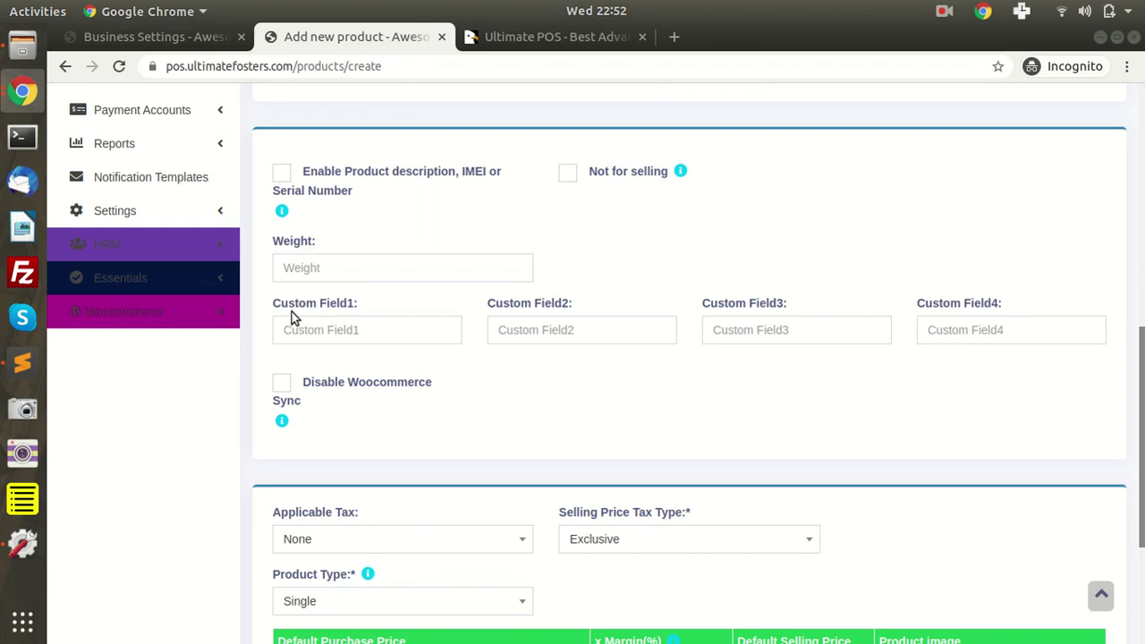
left_click_drag(276, 310, 384, 299)
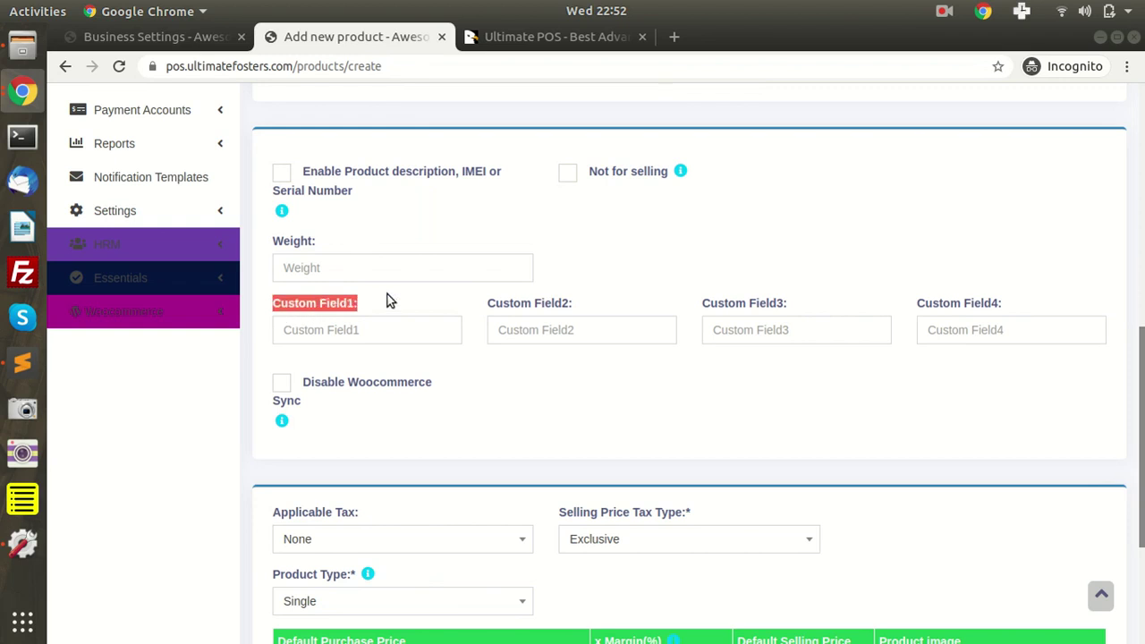
left_click(390, 300)
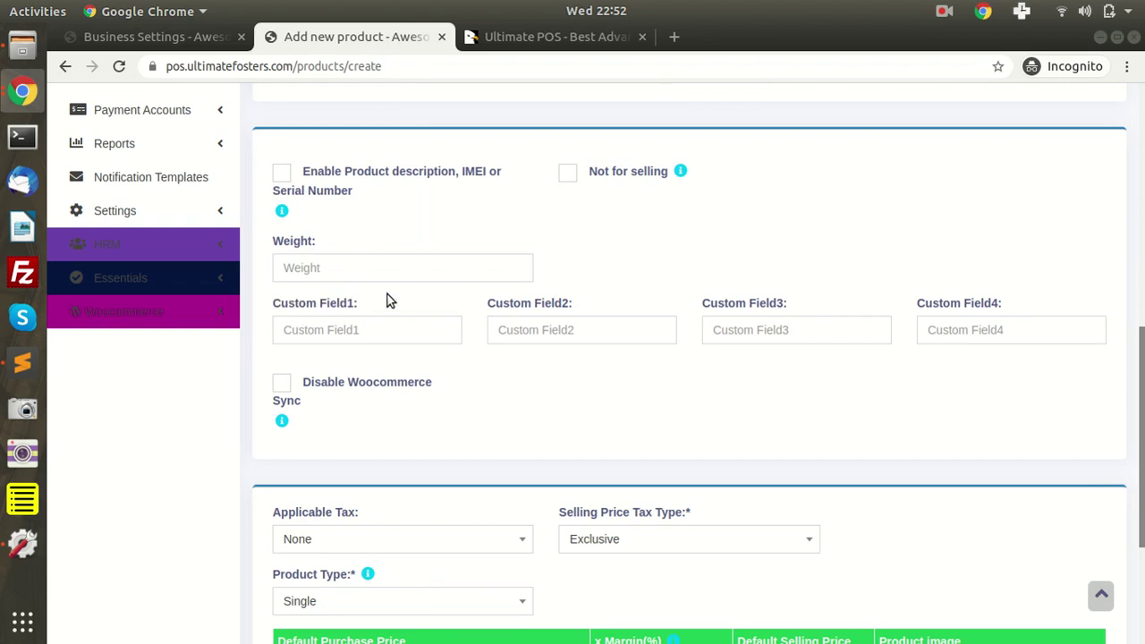
- Return to the Business Settings page and open its Business section
left_click(200, 43)
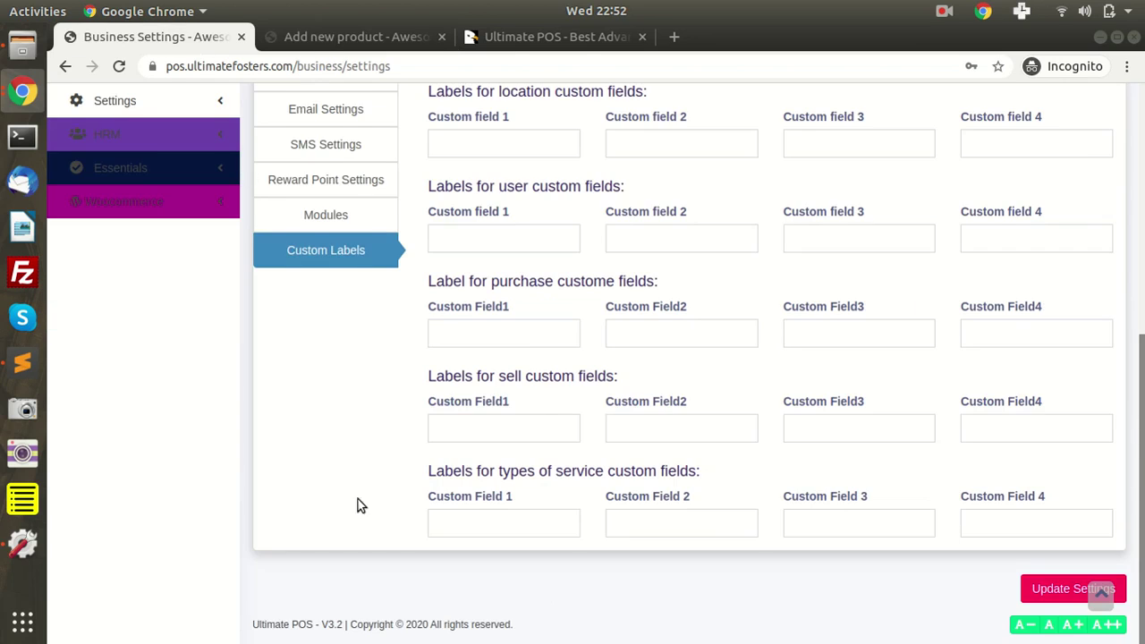
scroll(588, 391, "up", 10)
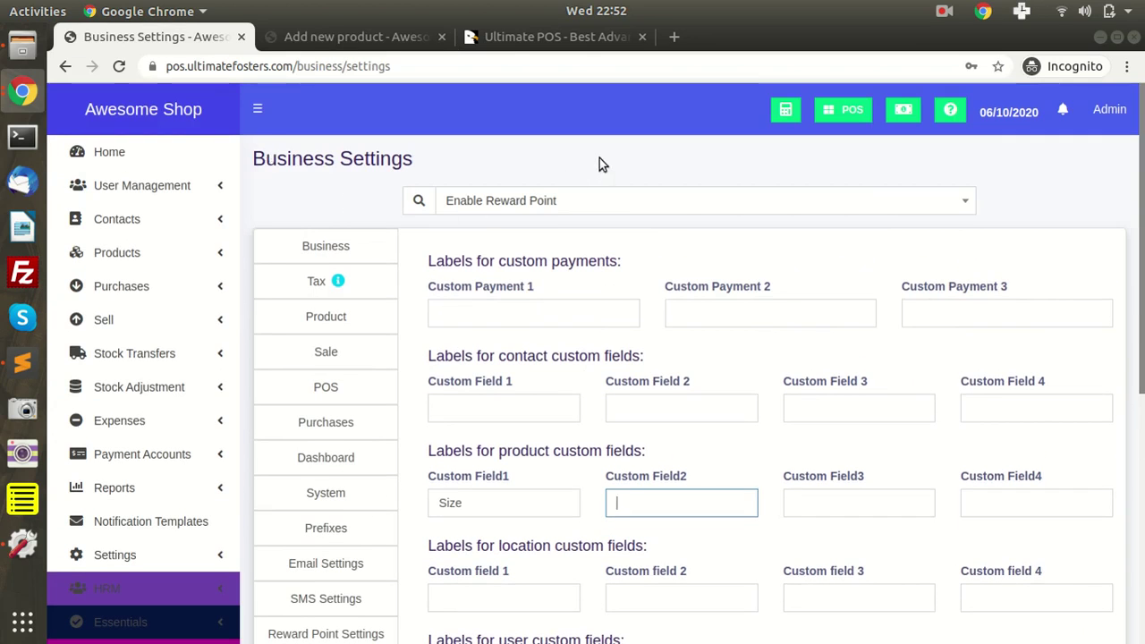
left_click(357, 255)
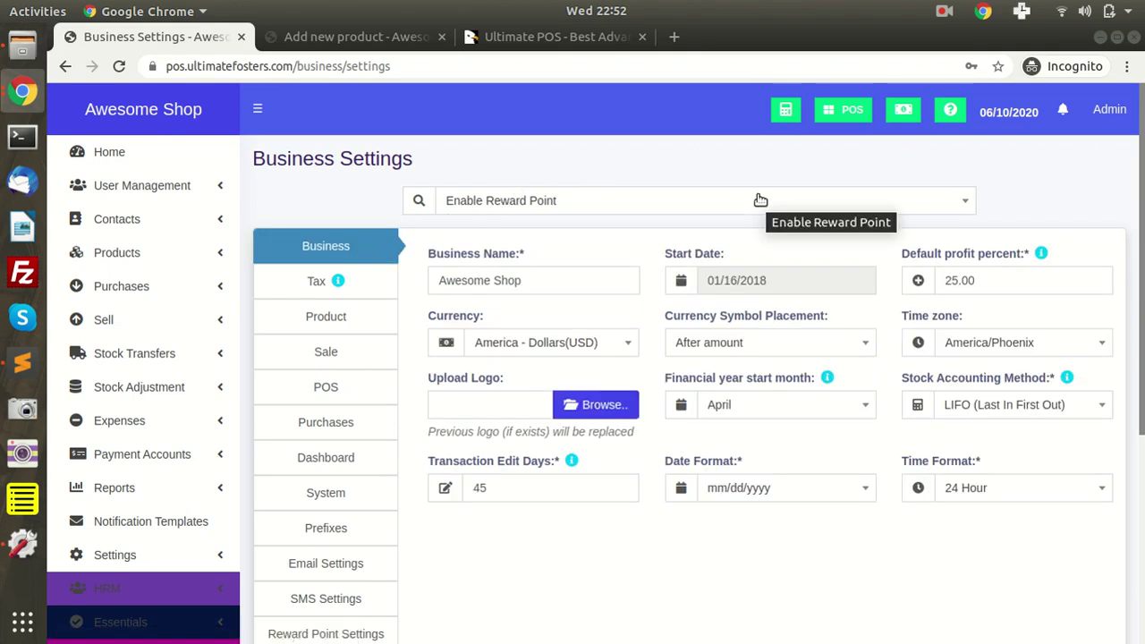